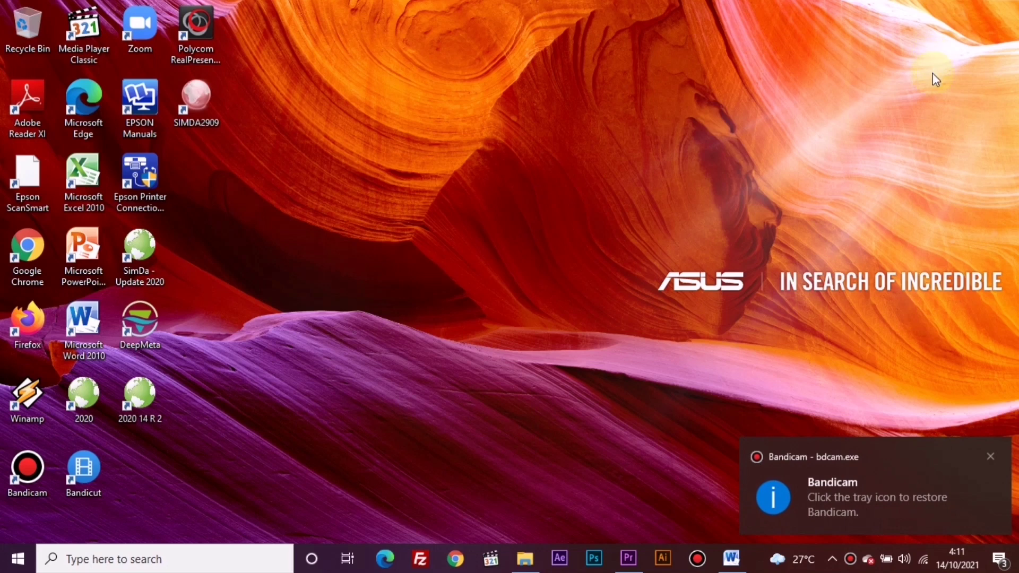
# - Dismiss the Bandicam notification and open the Shutterstock website in Google Chrome
pyautogui.click(990, 456)
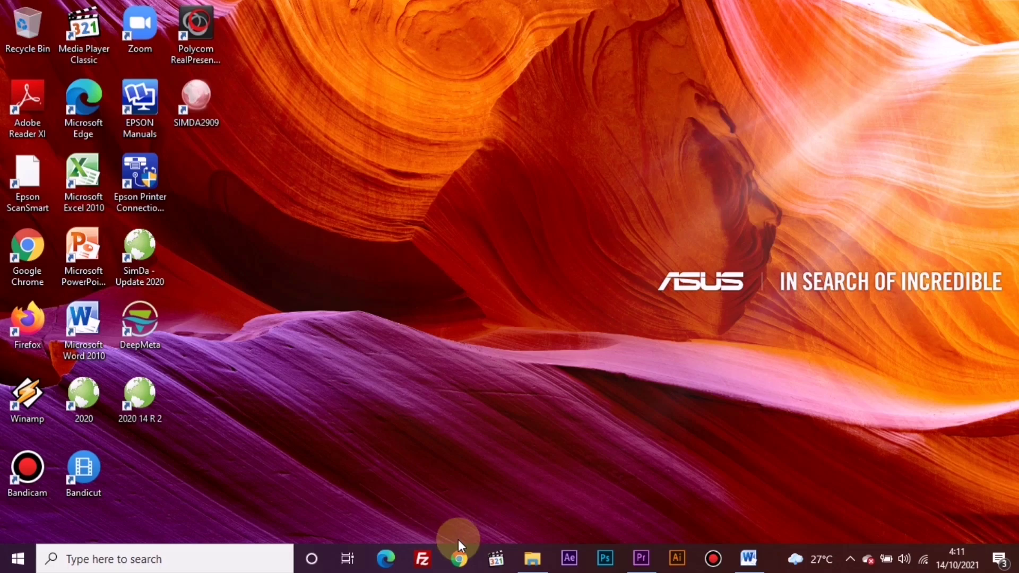
pyautogui.click(460, 560)
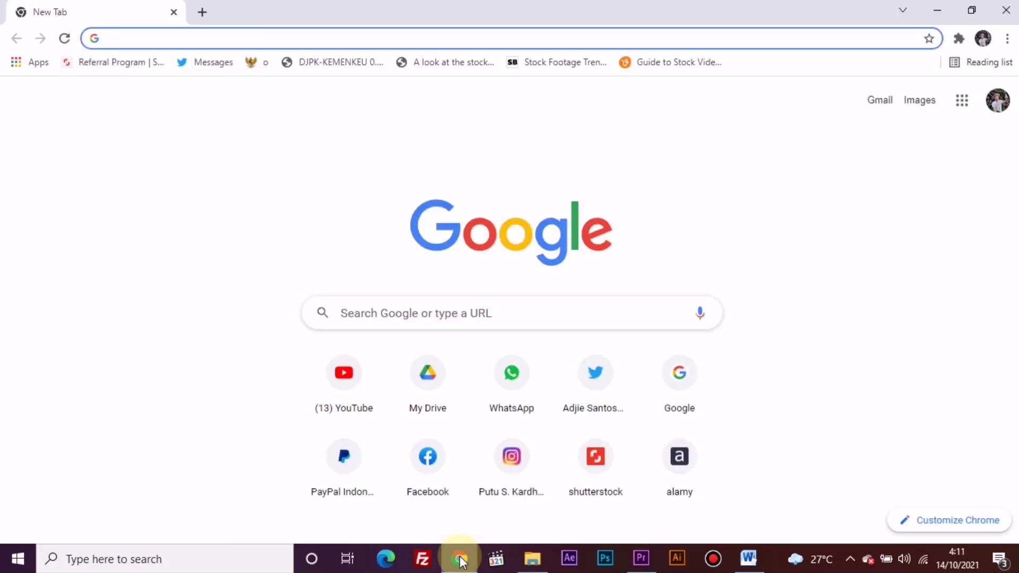
pyautogui.click(592, 483)
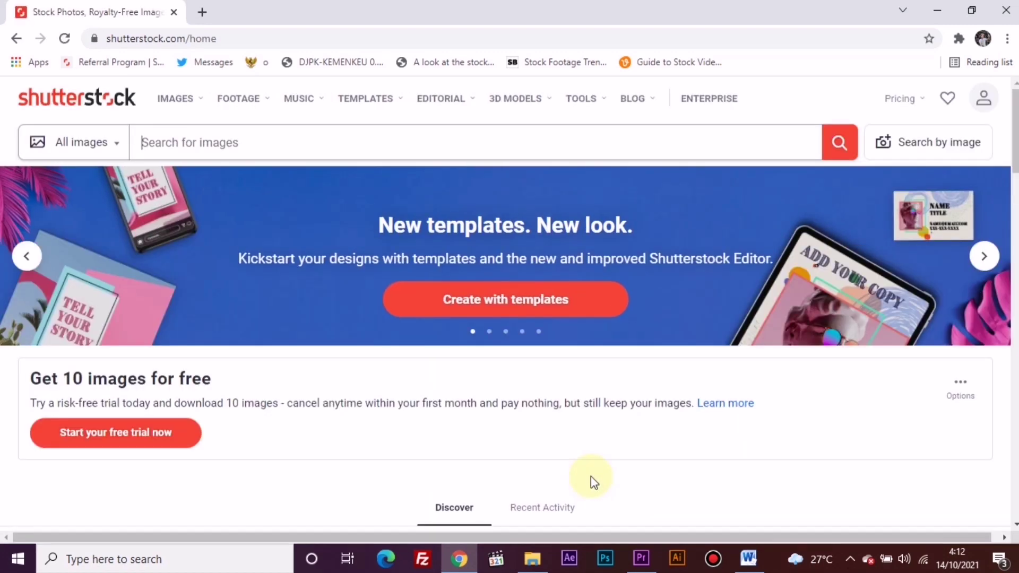
# - Open the contributor dashboard through the Sell your content link in the Shutterstock home page footer
pyautogui.scroll(-5, 591, 476)
pyautogui.scroll(-10, 593, 483)
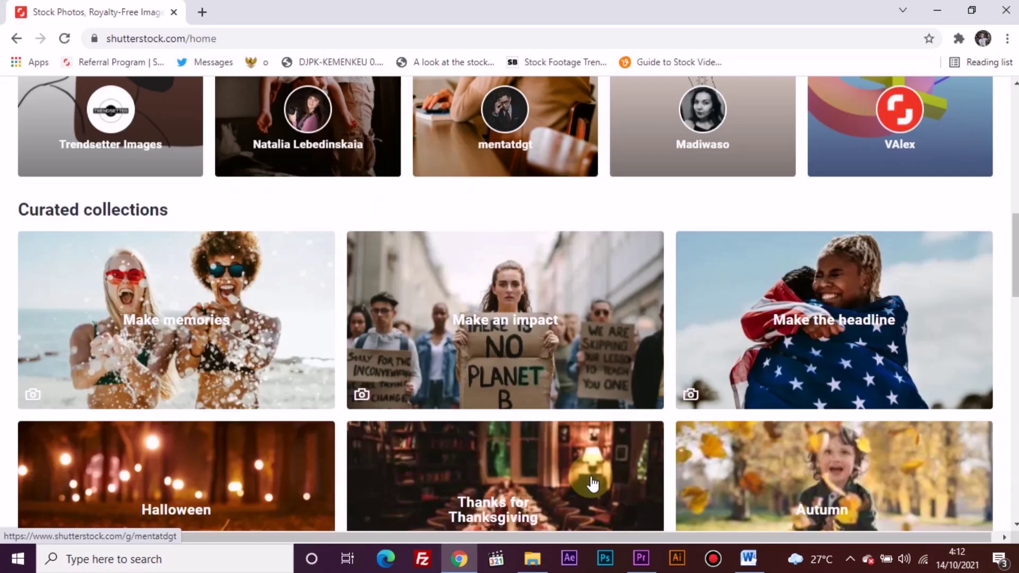
pyautogui.scroll(-5, 591, 483)
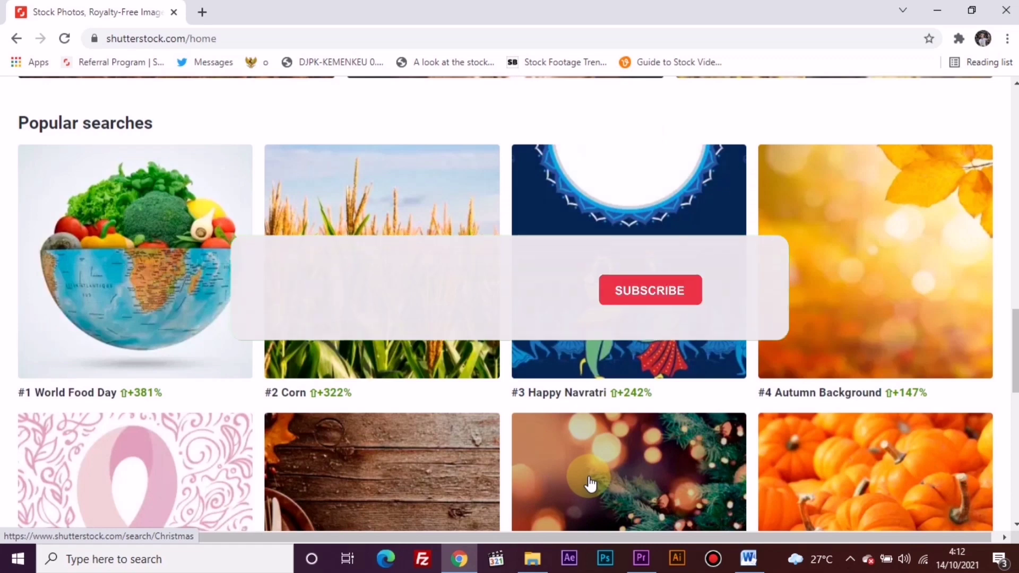
pyautogui.scroll(-2, 590, 483)
pyautogui.scroll(-1, 591, 483)
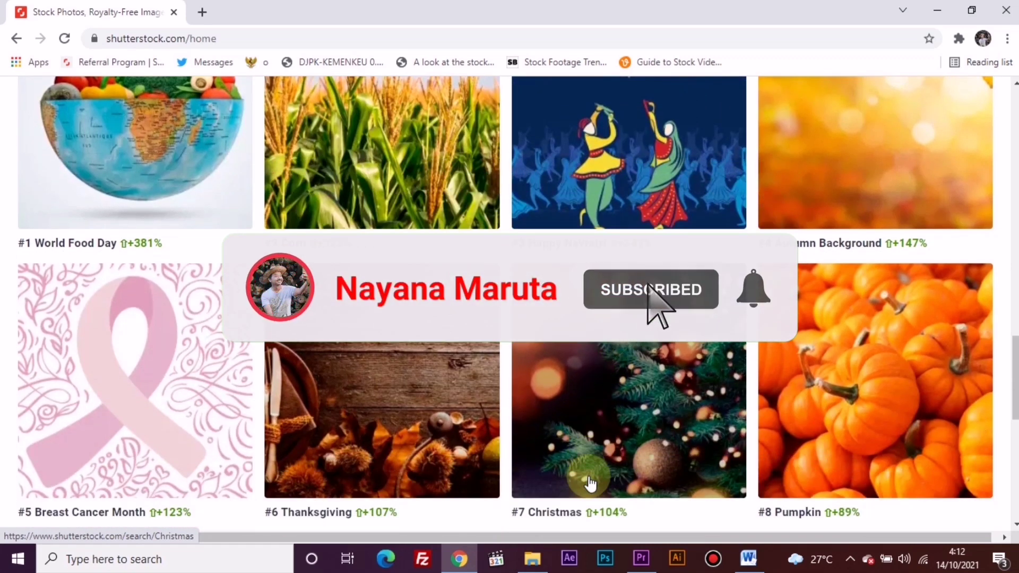
pyautogui.scroll(-1, 590, 483)
pyautogui.scroll(-2, 591, 483)
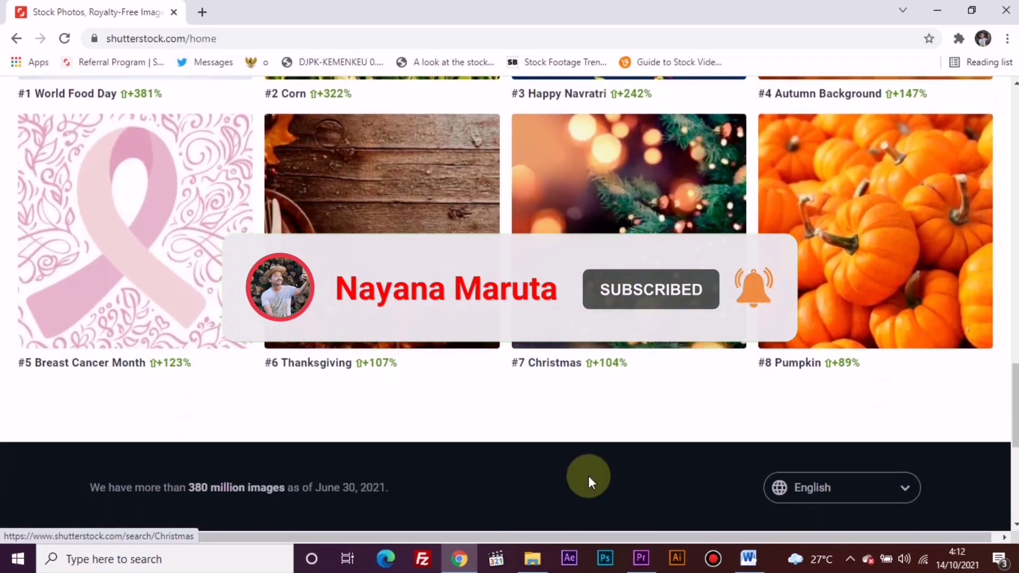
pyautogui.scroll(-2, 589, 480)
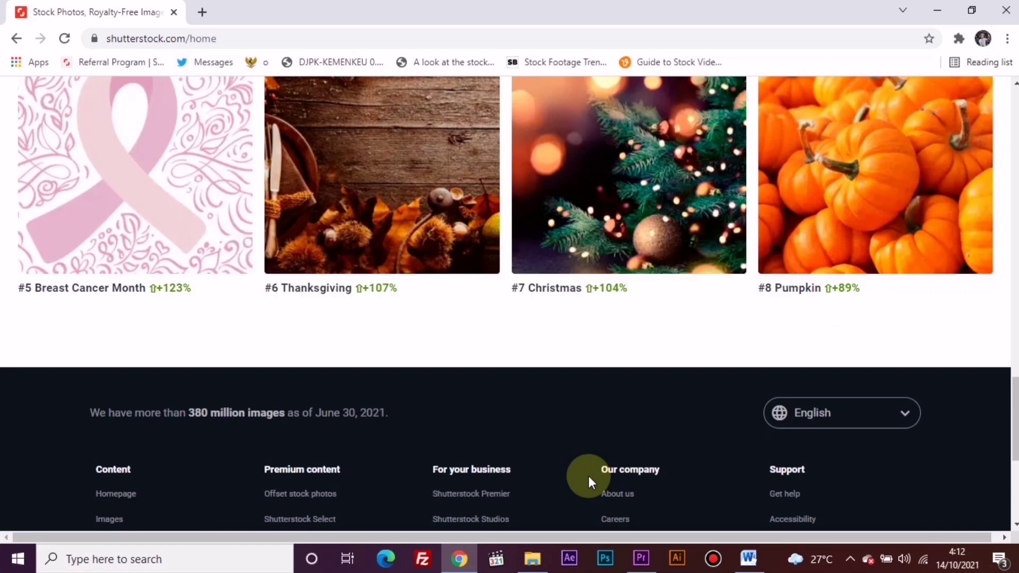
pyautogui.scroll(-2, 588, 477)
pyautogui.scroll(-2, 588, 477)
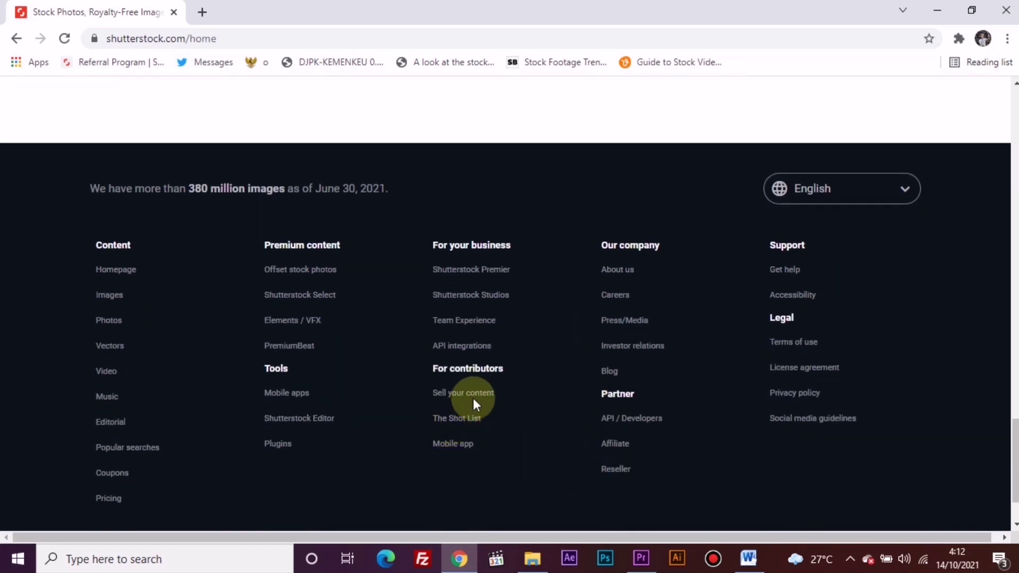
pyautogui.click(475, 396)
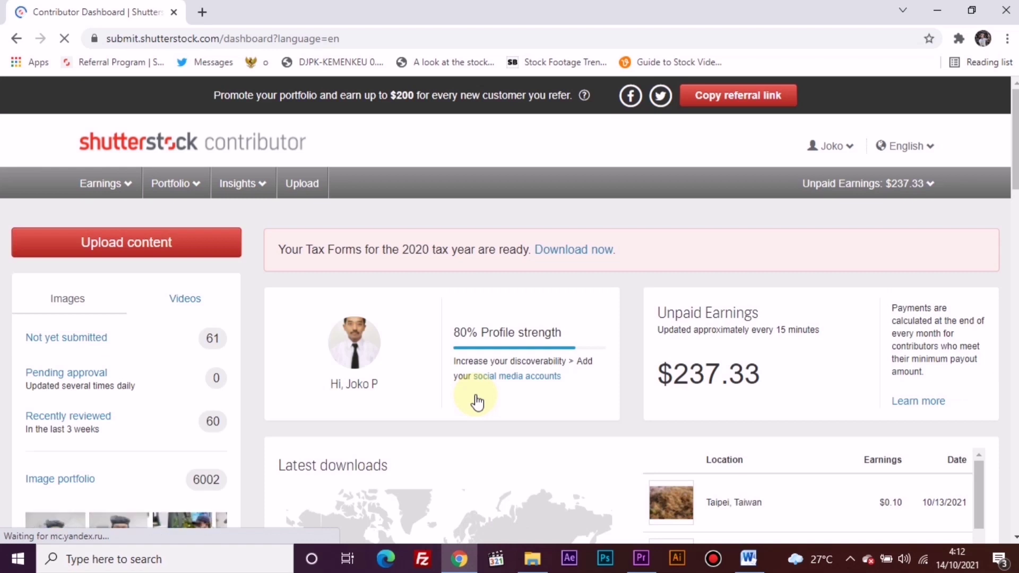
# - Show the video submission overview on the contributor dashboard and open the content upload page
pyautogui.click(187, 299)
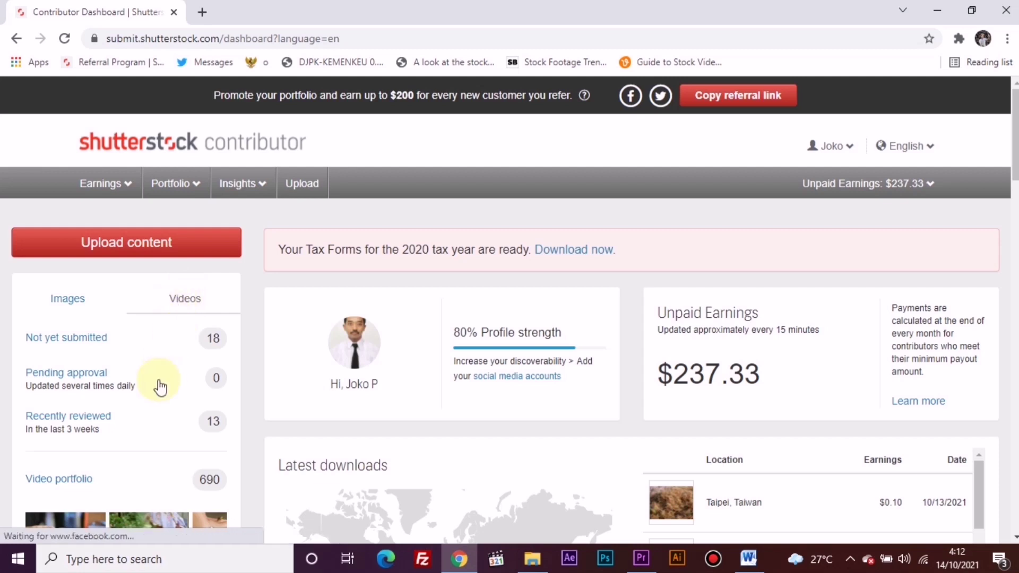
pyautogui.click(70, 245)
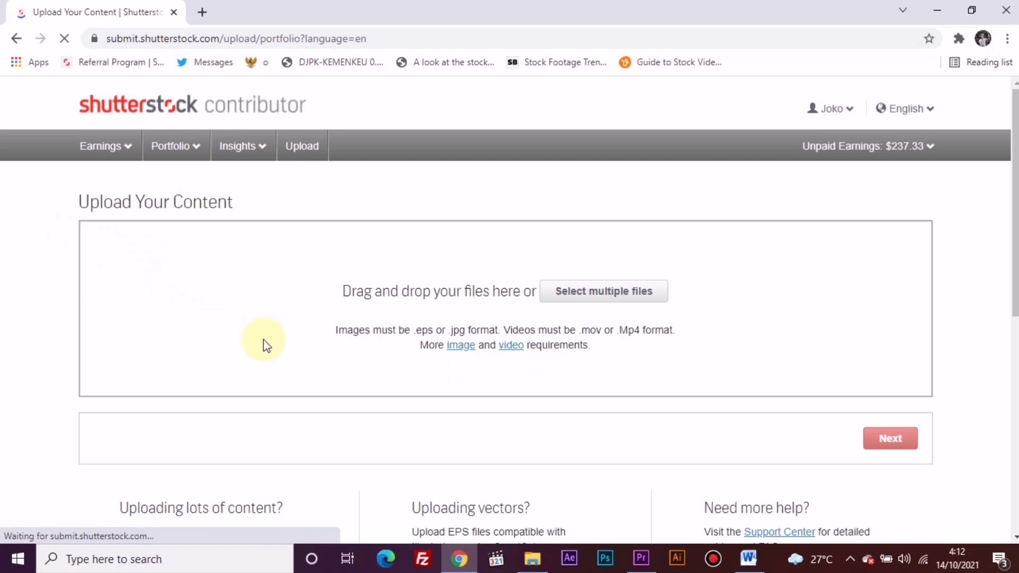
pyautogui.click(390, 335)
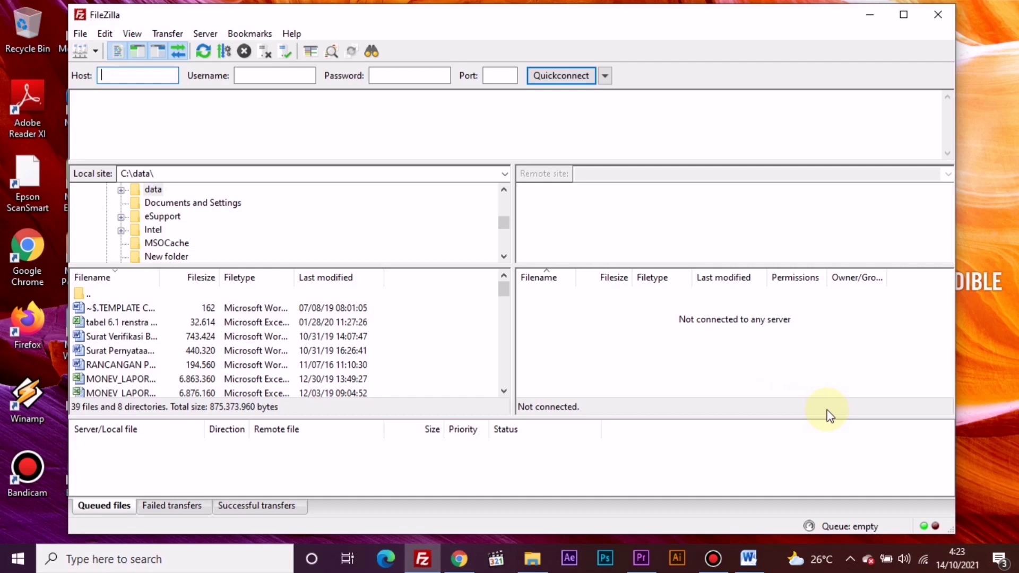
# - Select the six video clips from P1310235 through P1310390 in the Premiere Pro 13.0 folder
pyautogui.click(471, 562)
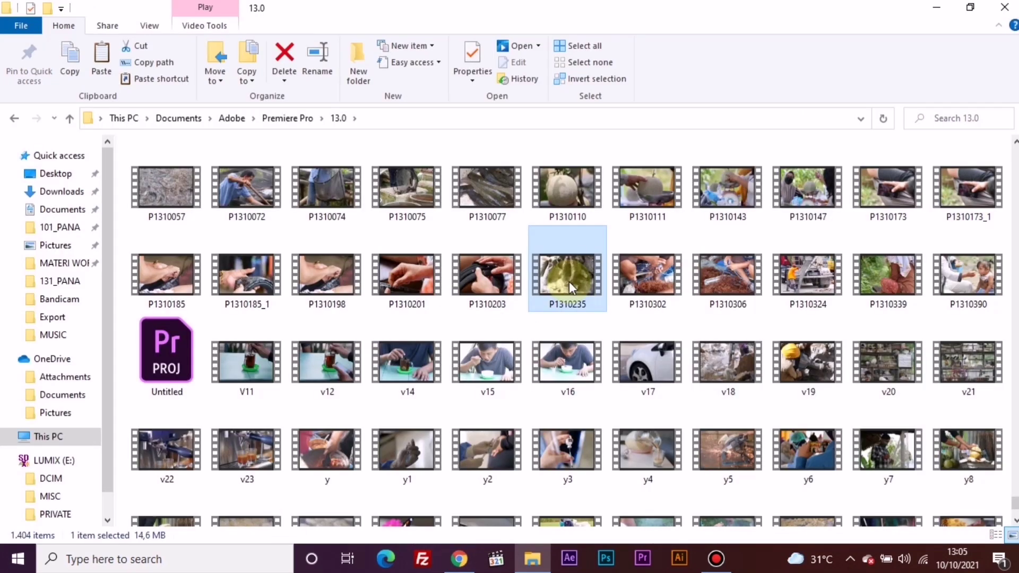
pyautogui.hotkey('shift', 'Right')
pyautogui.hotkey('shift', 'Right')
pyautogui.hotkey('shift', 'Right')
pyautogui.hotkey('shift', 'Right')
pyautogui.hotkey('shift', 'Right')
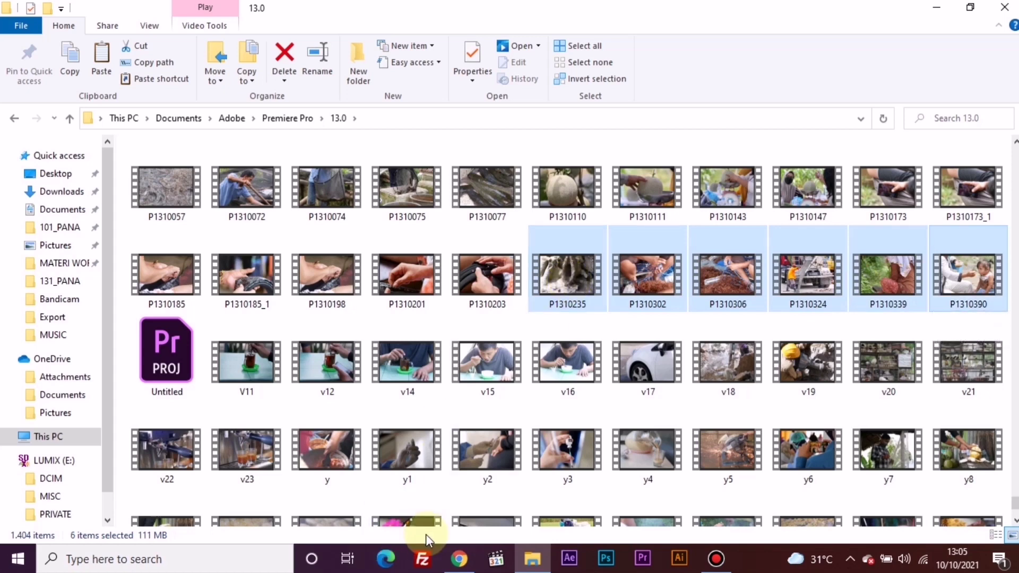
# - Open the contributor upload page in Chrome and add the six selected video clips from File Explorer to it
pyautogui.click(458, 566)
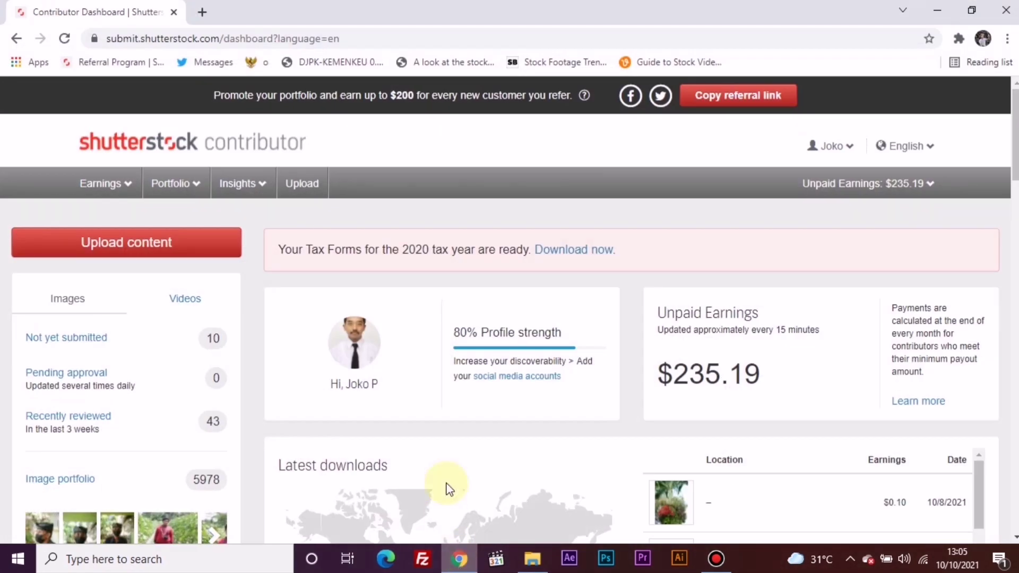
pyautogui.click(150, 246)
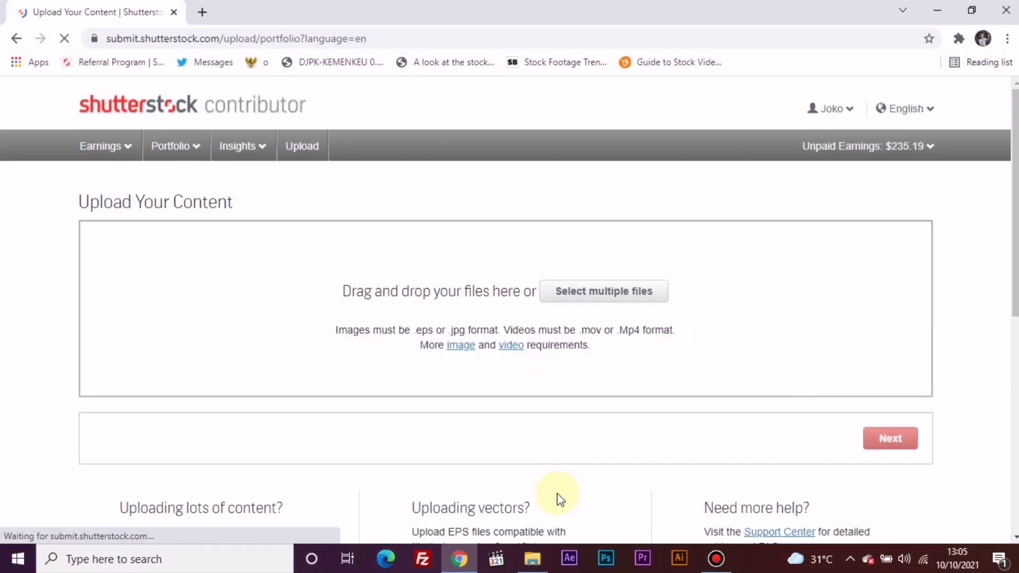
pyautogui.click(532, 561)
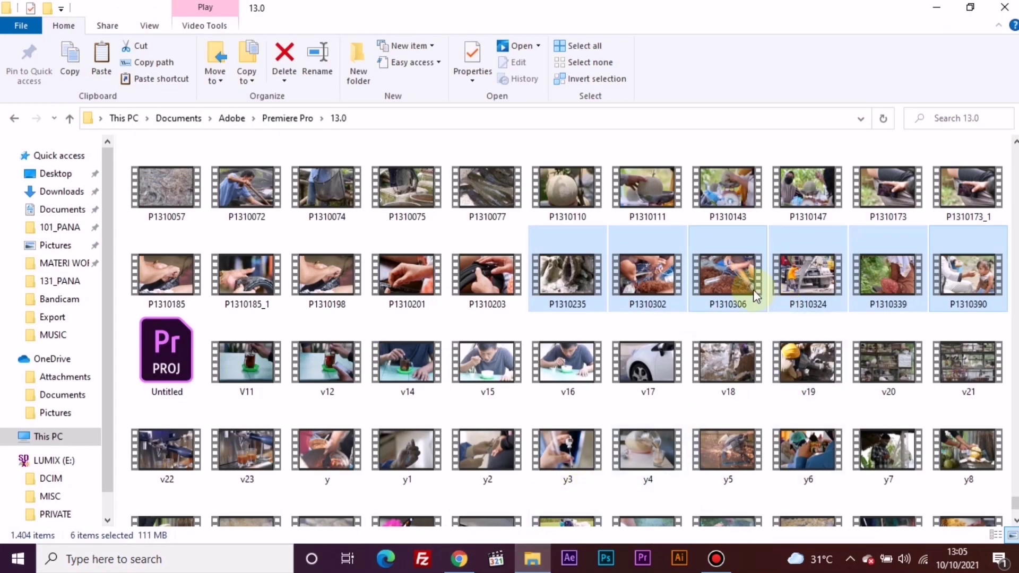
pyautogui.moveTo(724, 282); pyautogui.dragTo(310, 339)
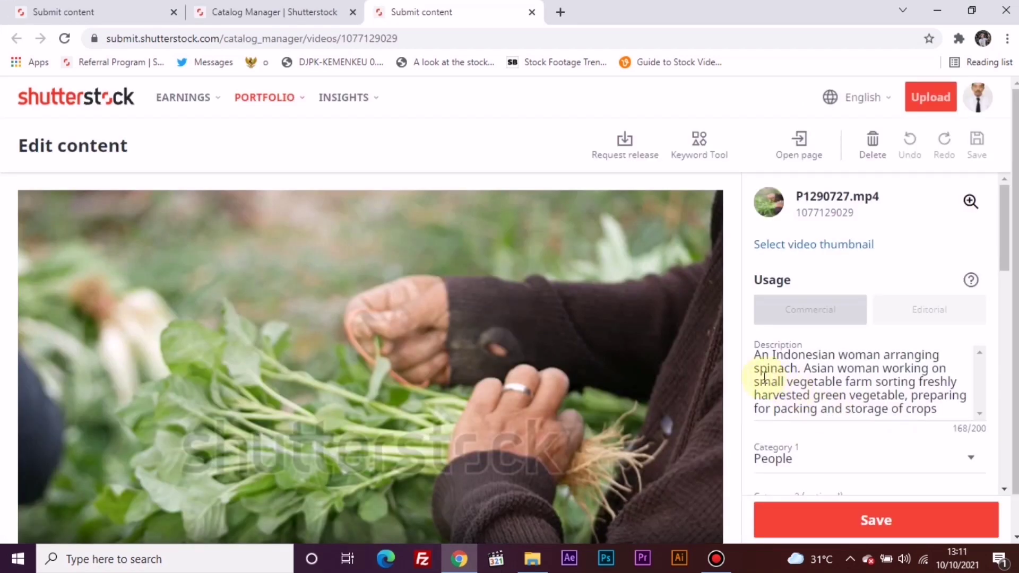
# - Copy the whole description text of the existing P1290727.mp4 video
pyautogui.scroll(-2, 764, 372)
pyautogui.scroll(1, 767, 369)
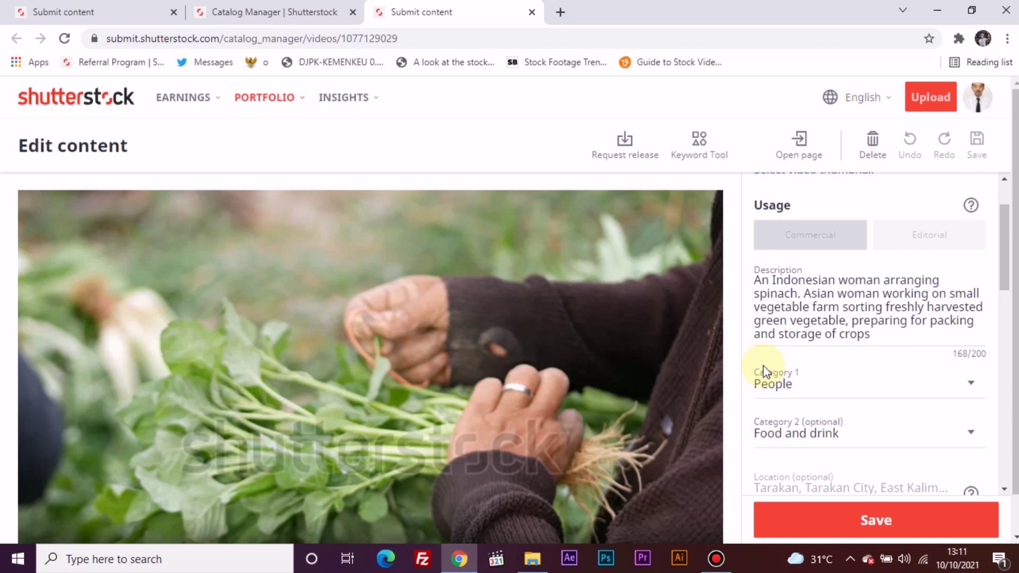
pyautogui.click(760, 282)
pyautogui.moveTo(758, 281); pyautogui.dragTo(942, 338)
pyautogui.hotkey('ctrl', 'c')
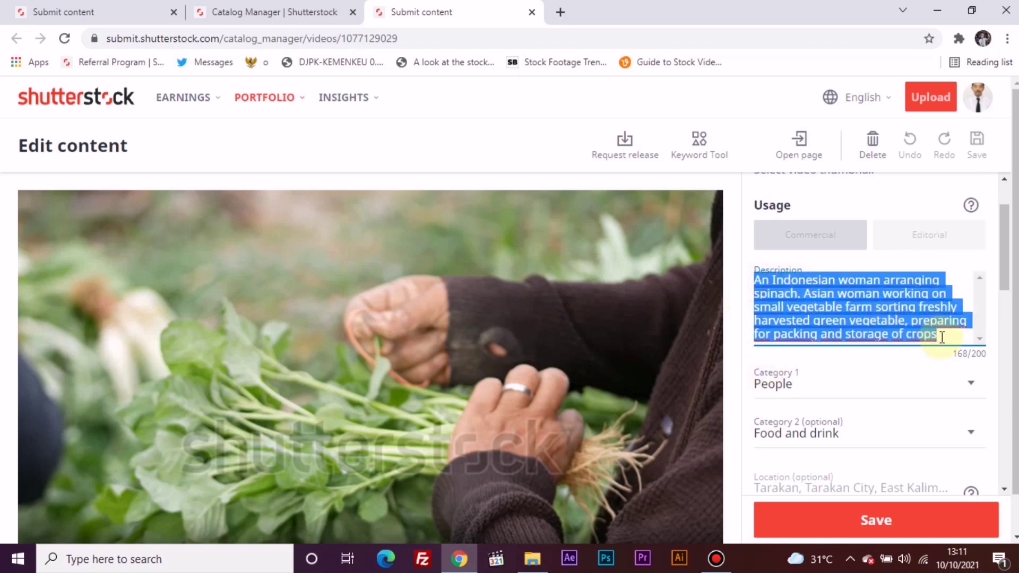
# - Paste the copied description into P1310339.mp4 and insert "water" before "spinach"
pyautogui.click(145, 6)
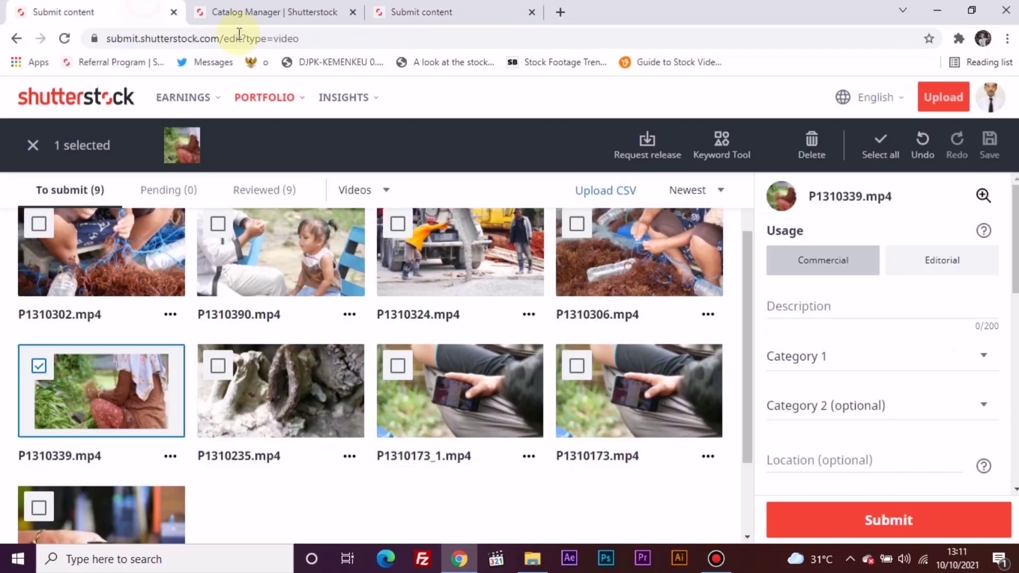
pyautogui.click(851, 312)
pyautogui.hotkey('ctrl', 'v')
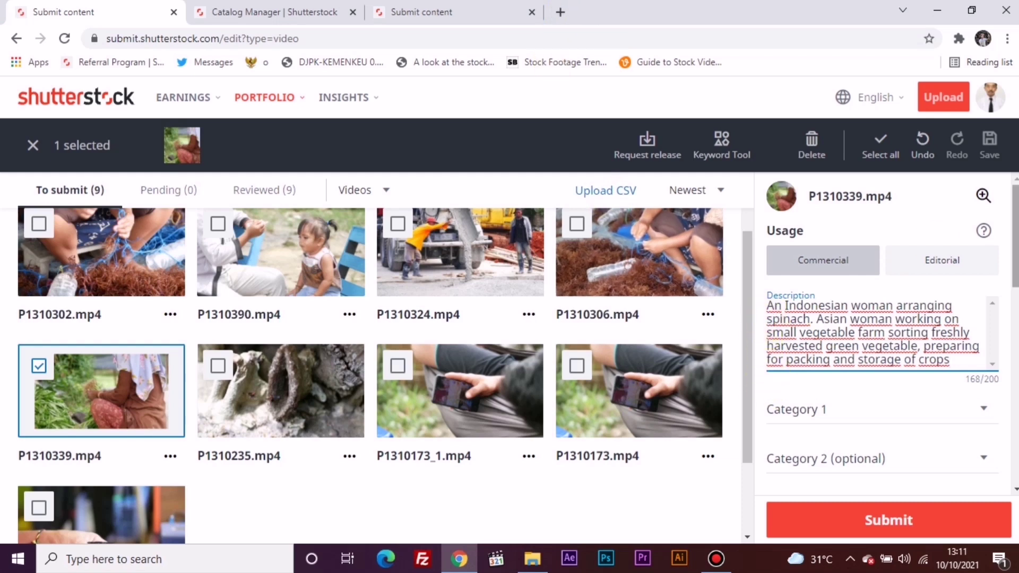
pyautogui.write('water')
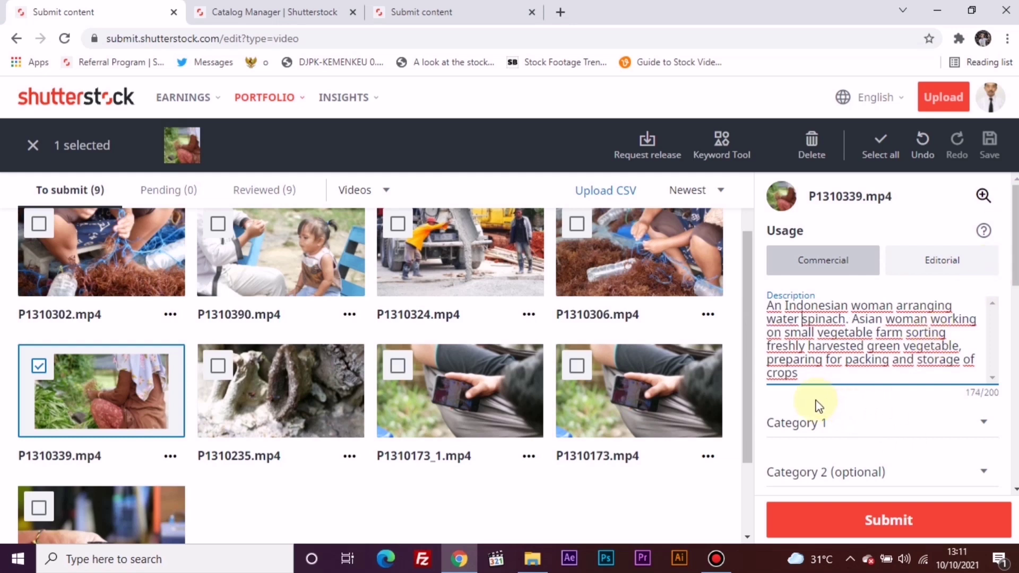
# - Set Category 1 to People and Category 2 to Nature for P1310339.mp4
pyautogui.click(785, 421)
pyautogui.scroll(-5, 798, 424)
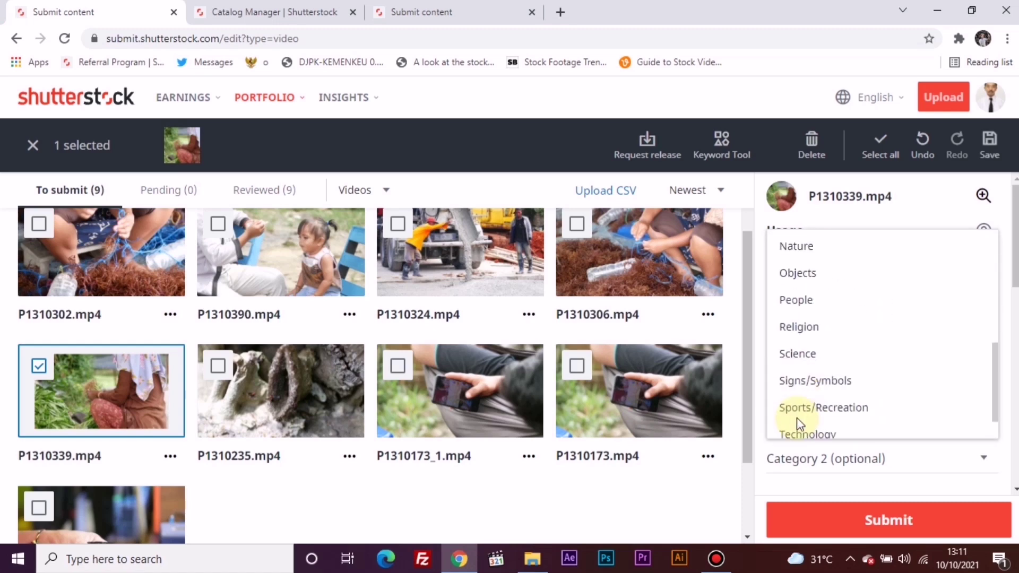
pyautogui.click(818, 302)
pyautogui.click(811, 459)
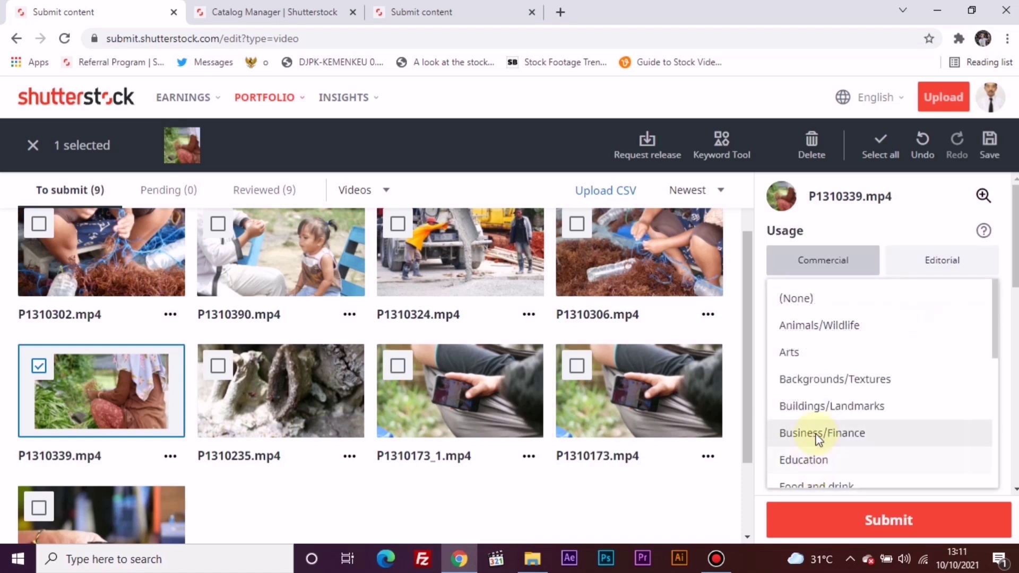
pyautogui.scroll(-2, 816, 427)
pyautogui.scroll(-1, 817, 430)
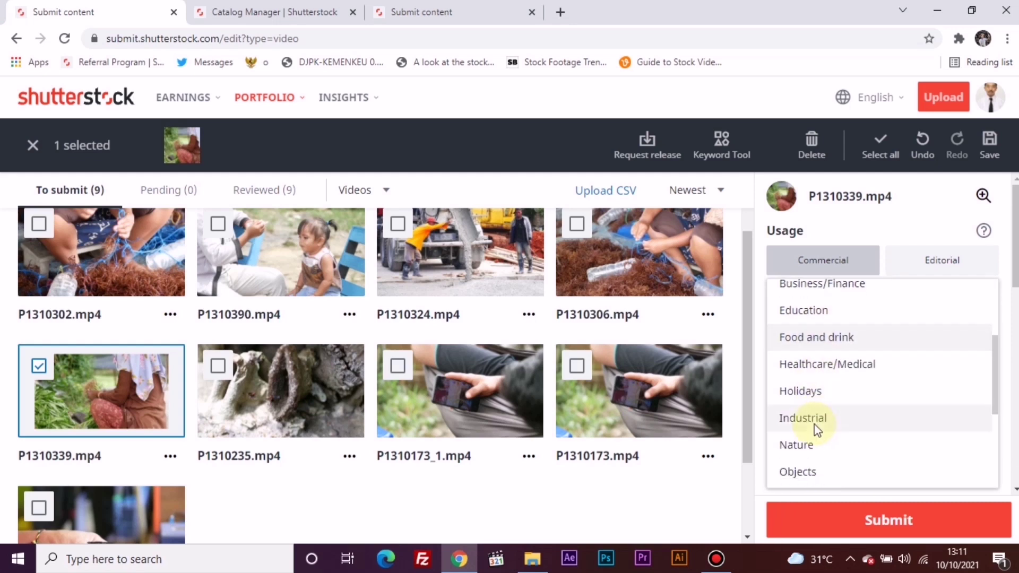
pyautogui.click(811, 447)
# - Set the location of P1310339.mp4 to the suggested Tarakan, Tarakan City entry
pyautogui.scroll(-1, 828, 431)
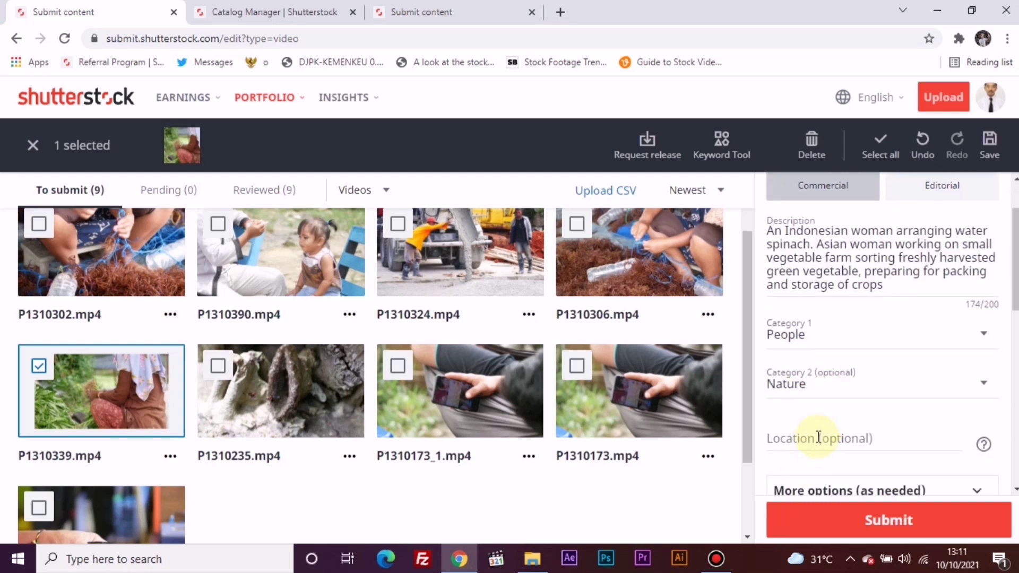
pyautogui.click(823, 432)
pyautogui.click(821, 478)
# - Review the keyword list of the existing P1290727.mp4 video and open its keyword options
pyautogui.scroll(-4, 831, 417)
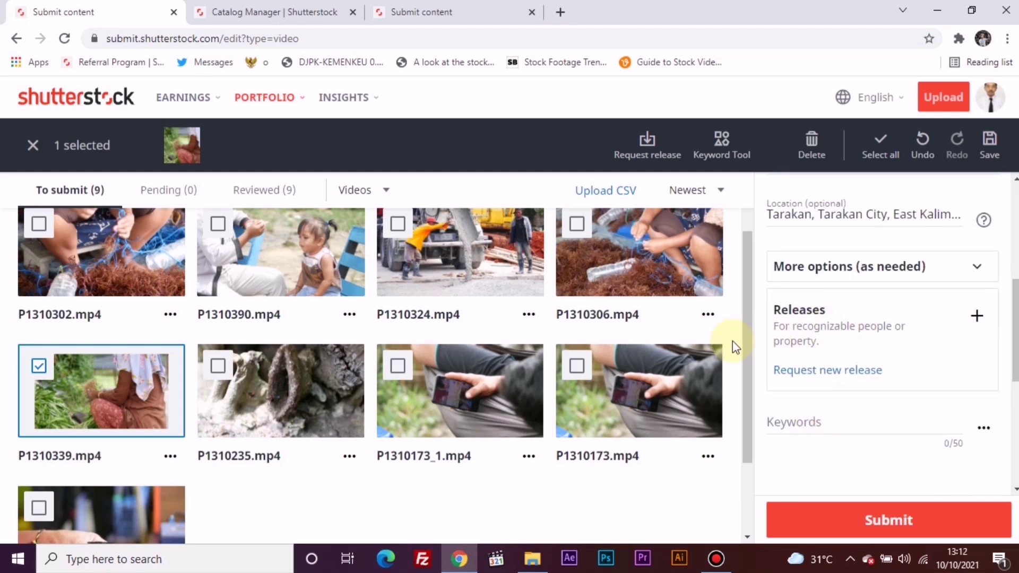
pyautogui.click(443, 15)
pyautogui.scroll(-4, 927, 445)
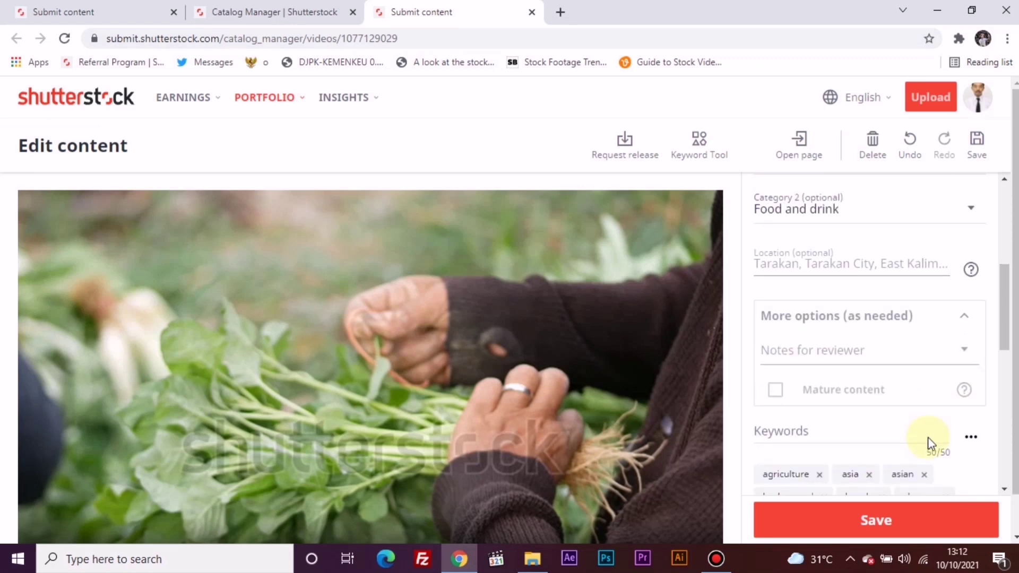
pyautogui.scroll(-3, 928, 444)
pyautogui.click(971, 300)
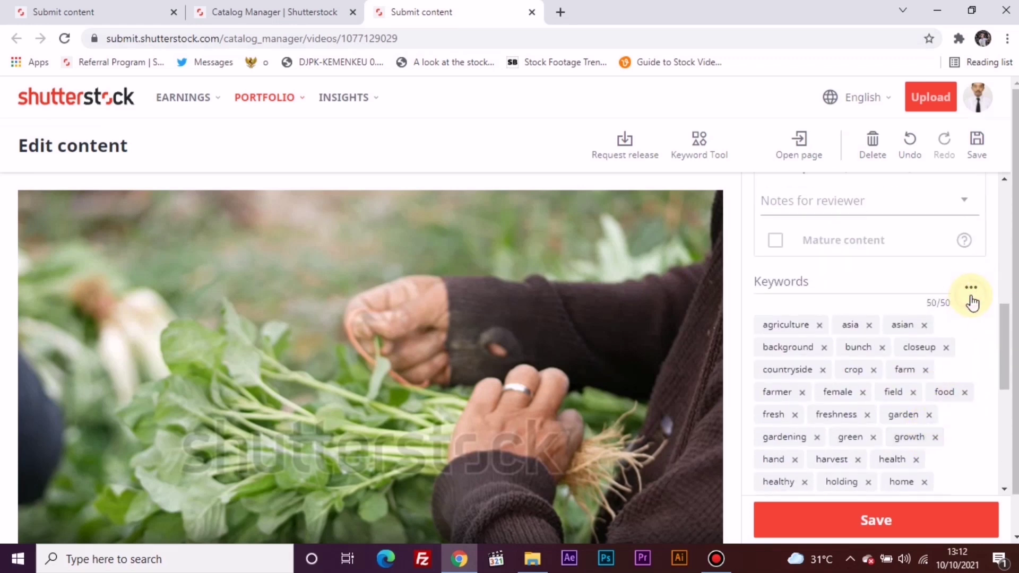
pyautogui.click(974, 292)
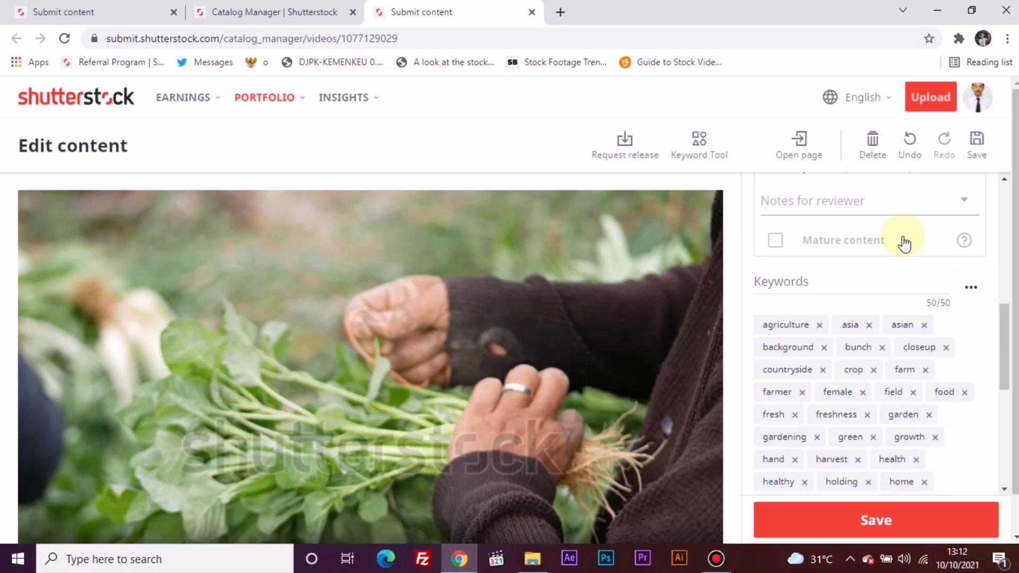
# - Return to the submission page, open the Keyword tool for P1310339.mp4 and search it with the pasted description
pyautogui.click(144, 6)
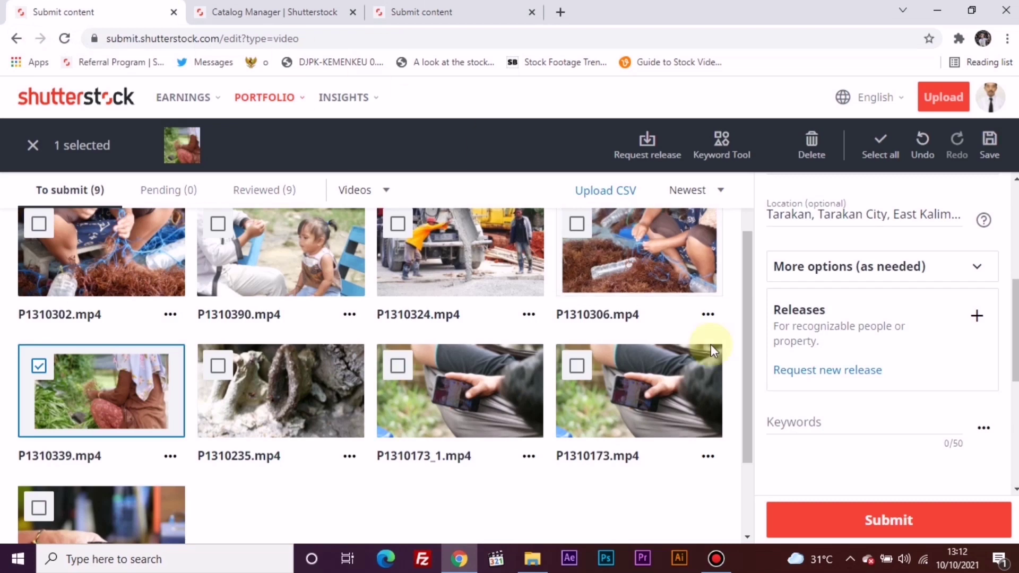
pyautogui.scroll(-4, 895, 423)
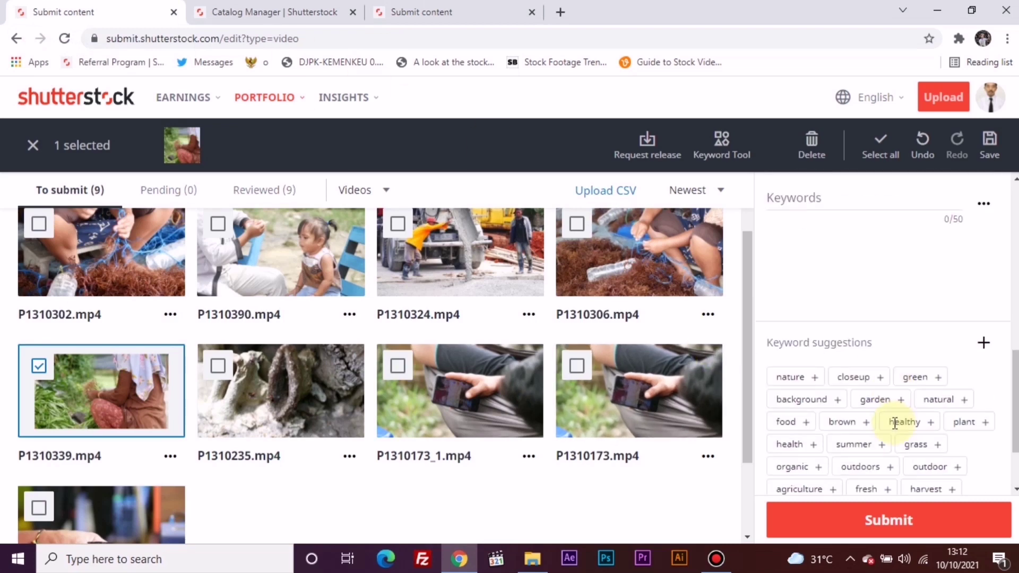
pyautogui.scroll(-2, 899, 425)
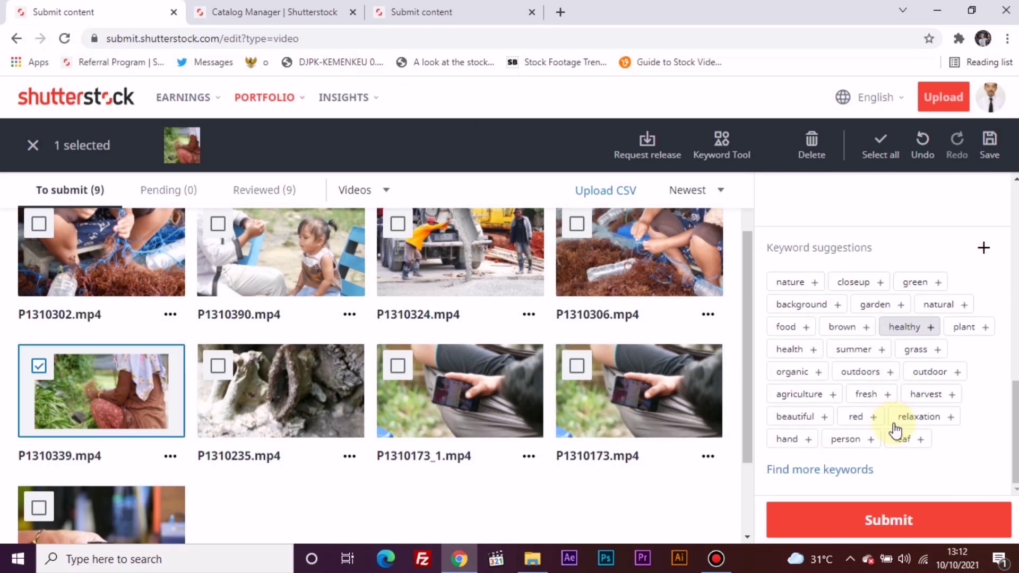
pyautogui.click(795, 472)
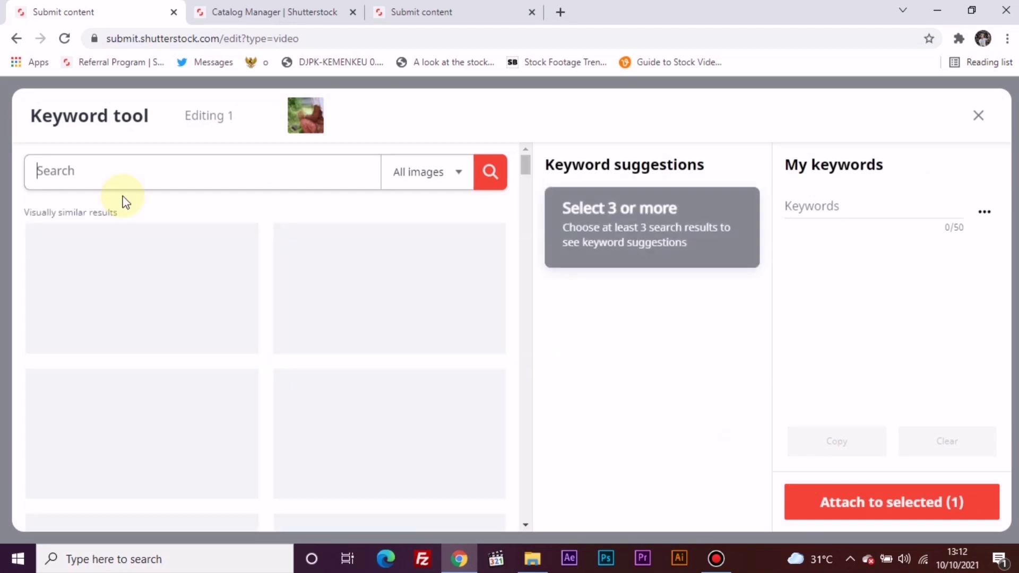
pyautogui.hotkey('ctrl', 'v')
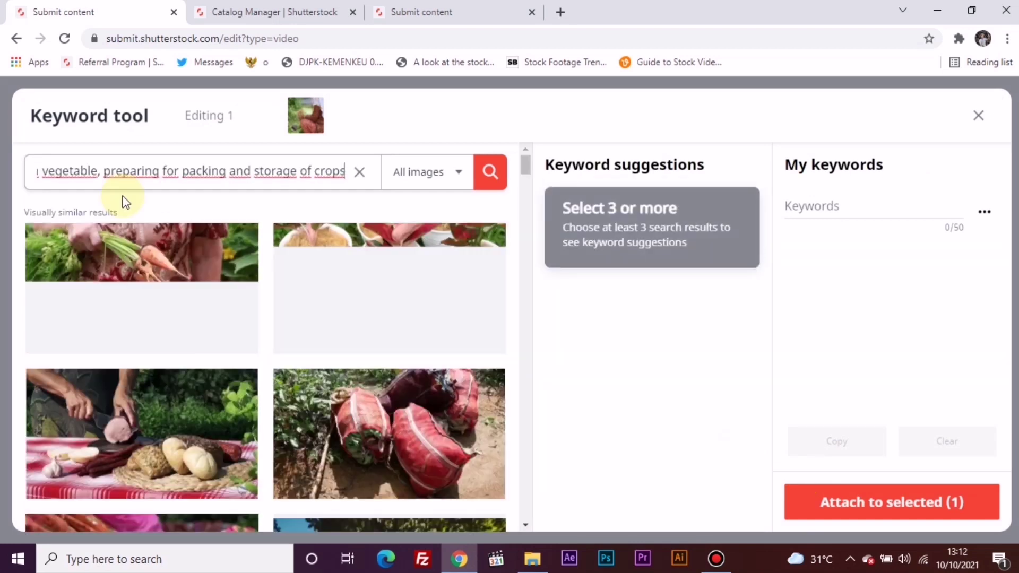
pyautogui.press('Return')
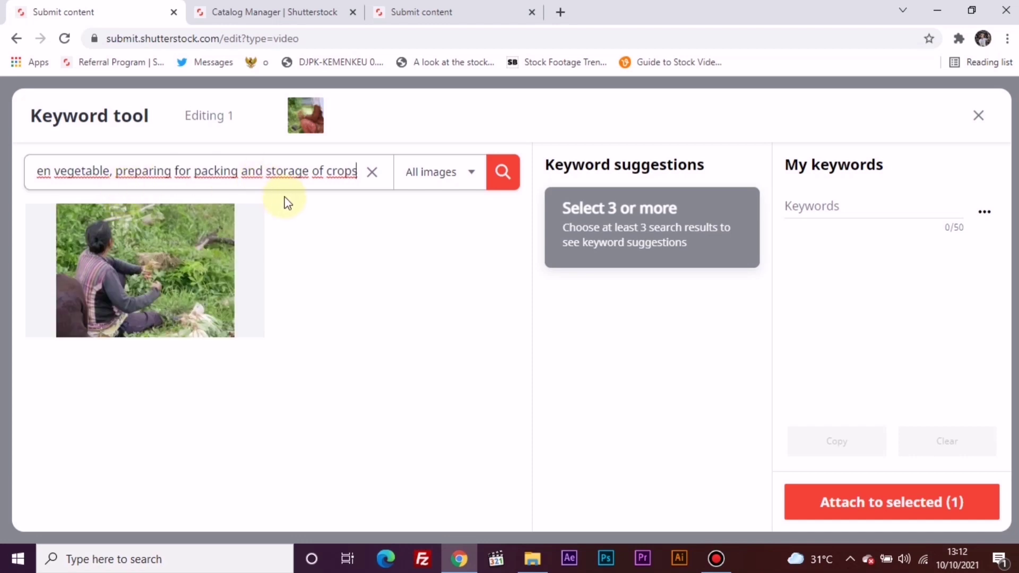
# - Shorten the keyword search text to "An Indonesian woman arranging spinach." and search again
pyautogui.press('Left')
pyautogui.press('Left')
pyautogui.press('Left')
pyautogui.press('Left')
pyautogui.press('Left')
pyautogui.press('Left')
pyautogui.press('Left')
pyautogui.press('Left')
pyautogui.press('Left')
pyautogui.press('Left')
pyautogui.press('Left')
pyautogui.press('Left')
pyautogui.press('Left')
pyautogui.press('Left')
pyautogui.press('Left')
pyautogui.press('Left')
pyautogui.press('Left')
pyautogui.press('Left')
pyautogui.press('Left')
pyautogui.press('Left')
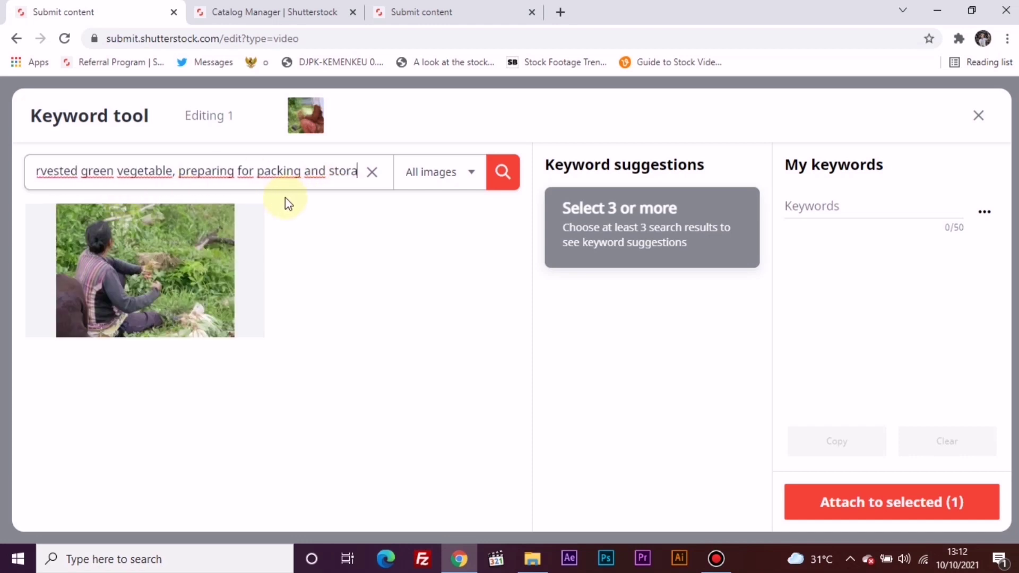
pyautogui.press('Left')
pyautogui.press('Left')
pyautogui.press('Left')
pyautogui.press('Left')
pyautogui.press('Left')
pyautogui.press('Left')
pyautogui.press('Left')
pyautogui.press('Left')
pyautogui.press('Left')
pyautogui.press('Left')
pyautogui.press('Left')
pyautogui.press('Left')
pyautogui.press('Left')
pyautogui.press('Left')
pyautogui.press('Left')
pyautogui.press('Left')
pyautogui.press('Left')
pyautogui.press('Left')
pyautogui.press('Left')
pyautogui.press('Left')
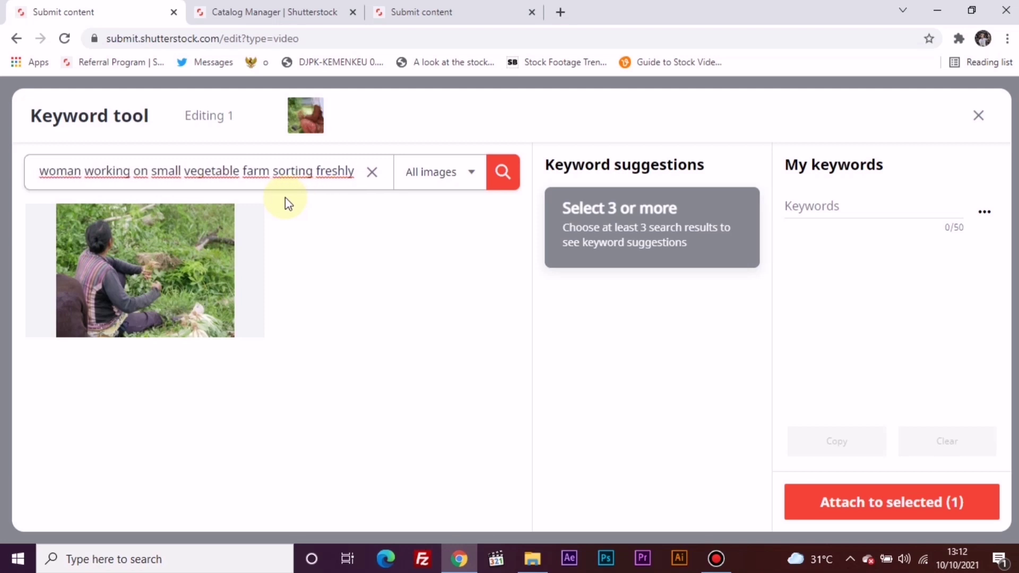
pyautogui.press('Left')
pyautogui.press('Left')
pyautogui.press('Left')
pyautogui.press('Left')
pyautogui.press('Left')
pyautogui.press('Left')
pyautogui.press('Left')
pyautogui.press('Left')
pyautogui.press('Left')
pyautogui.press('Left')
pyautogui.press('Left')
pyautogui.press('Left')
pyautogui.press('Left')
pyautogui.press('Left')
pyautogui.press('Left')
pyautogui.press('Left')
pyautogui.press('Left')
pyautogui.press('Left')
pyautogui.press('Left')
pyautogui.press('Left')
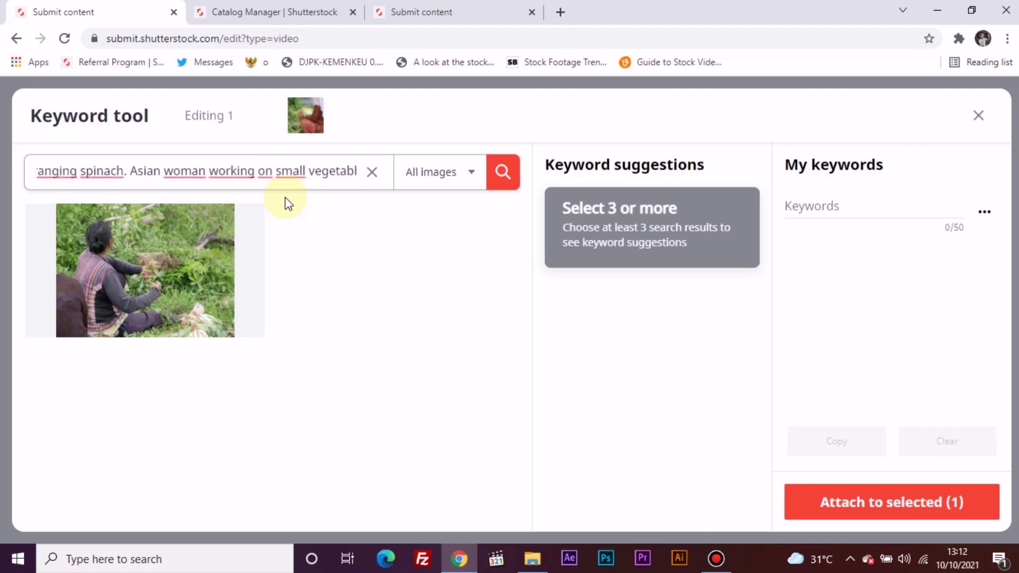
pyautogui.press('BackSpace')
pyautogui.press('BackSpace')
pyautogui.press('BackSpace')
pyautogui.press('BackSpace')
pyautogui.press('BackSpace')
pyautogui.press('BackSpace')
pyautogui.press('BackSpace')
pyautogui.press('BackSpace')
pyautogui.press('BackSpace')
pyautogui.press('BackSpace')
pyautogui.press('BackSpace')
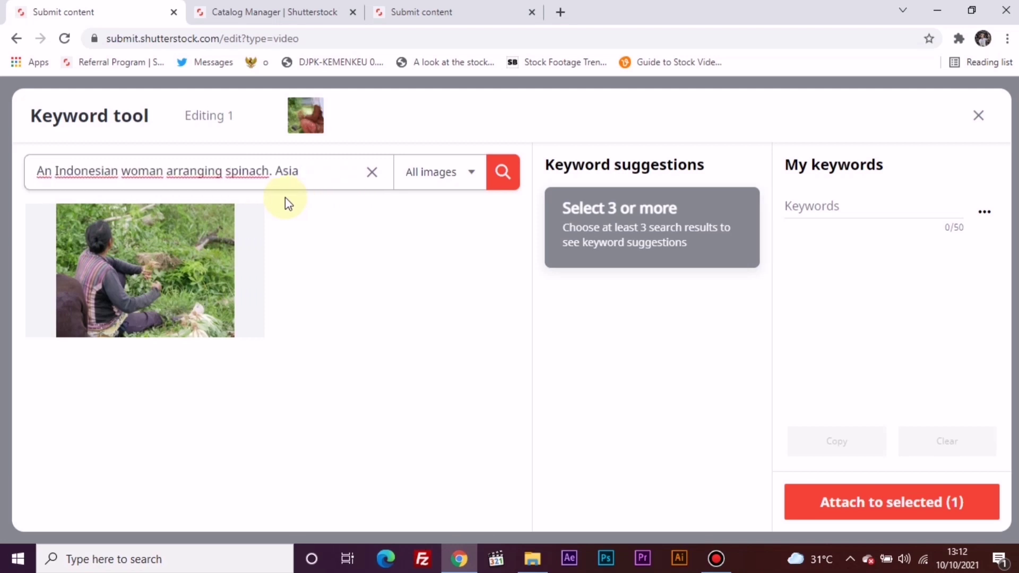
pyautogui.press('Return')
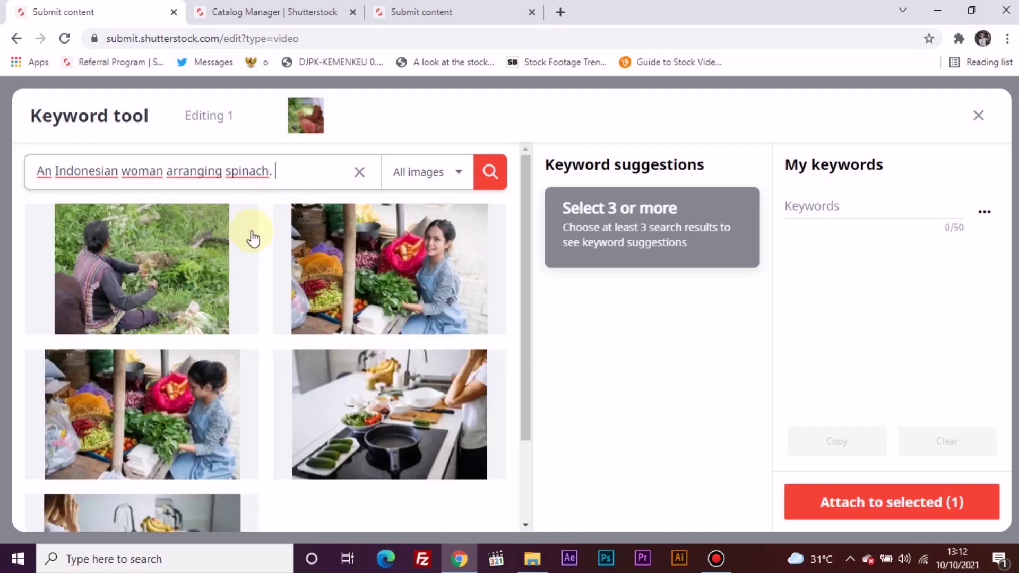
# - Select the woman sitting in the grass and both vegetable stall images as references for keyword suggestions
pyautogui.click(47, 227)
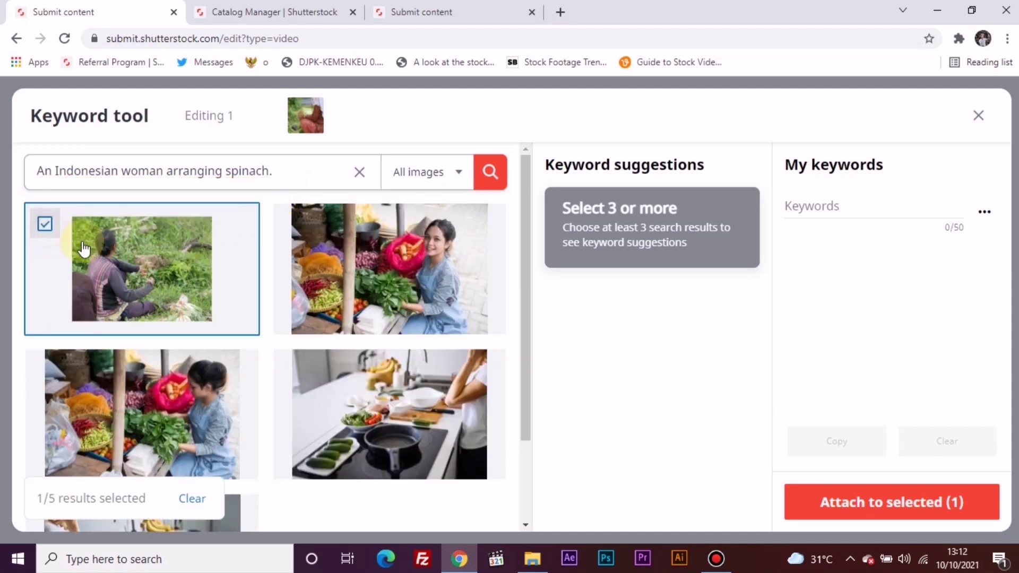
pyautogui.scroll(-2, 85, 244)
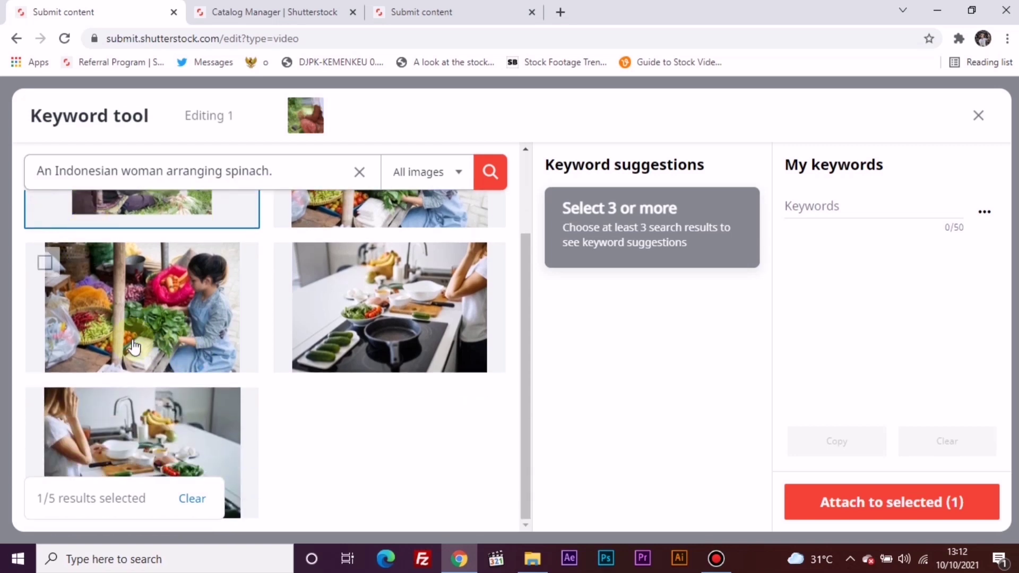
pyautogui.click(66, 282)
pyautogui.click(342, 220)
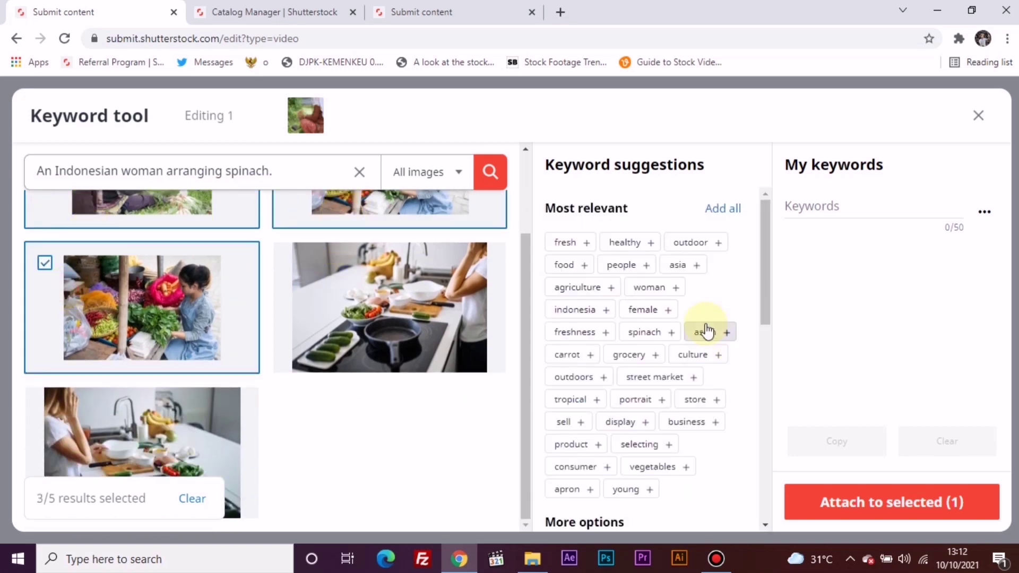
# - Add the suggested keywords fresh, healthy, outdoor, food, people, asia, agriculture, woman, indonesia, female, freshness and spinach
pyautogui.click(561, 246)
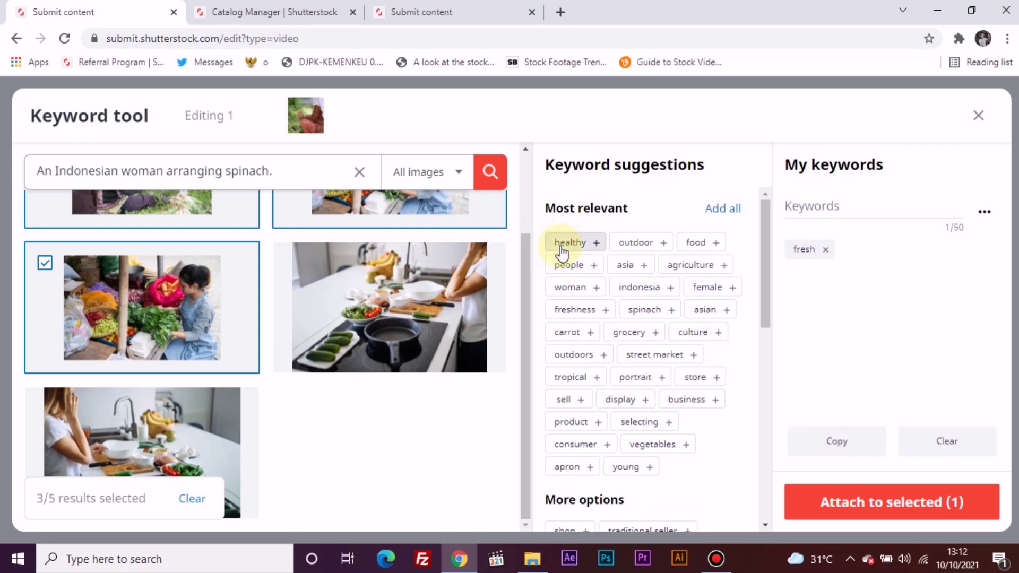
pyautogui.click(561, 246)
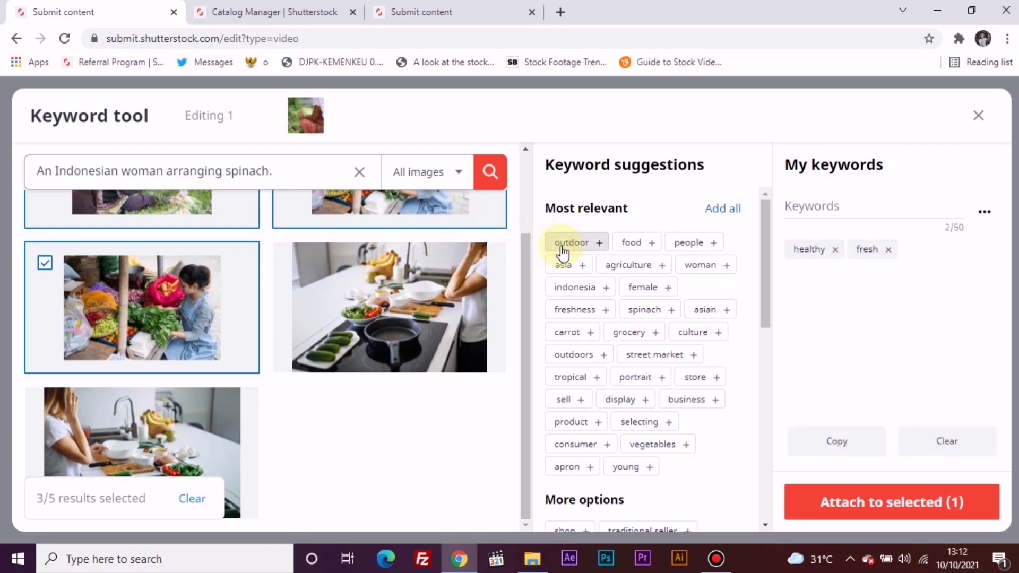
pyautogui.click(563, 246)
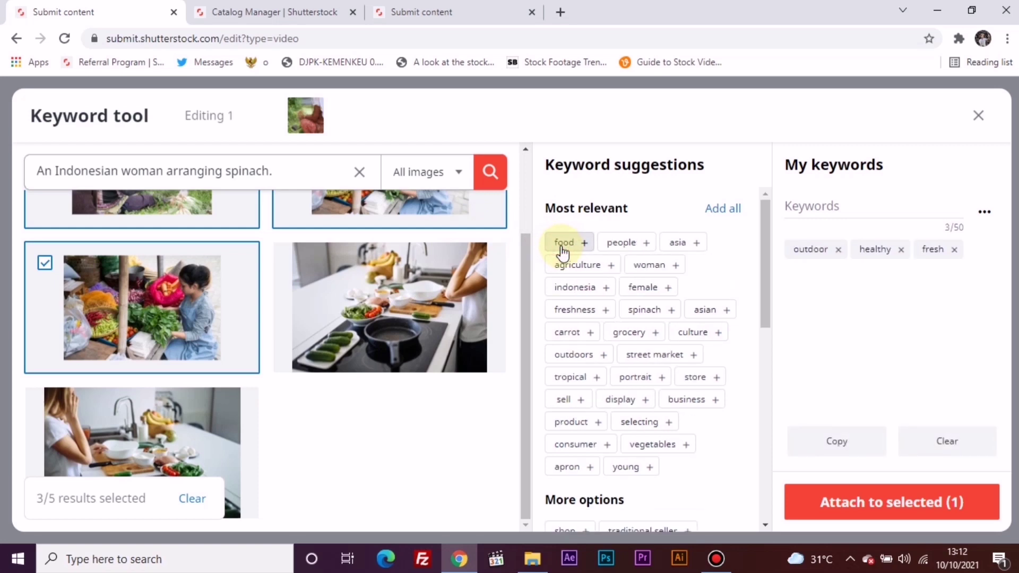
pyautogui.click(562, 245)
pyautogui.click(562, 245)
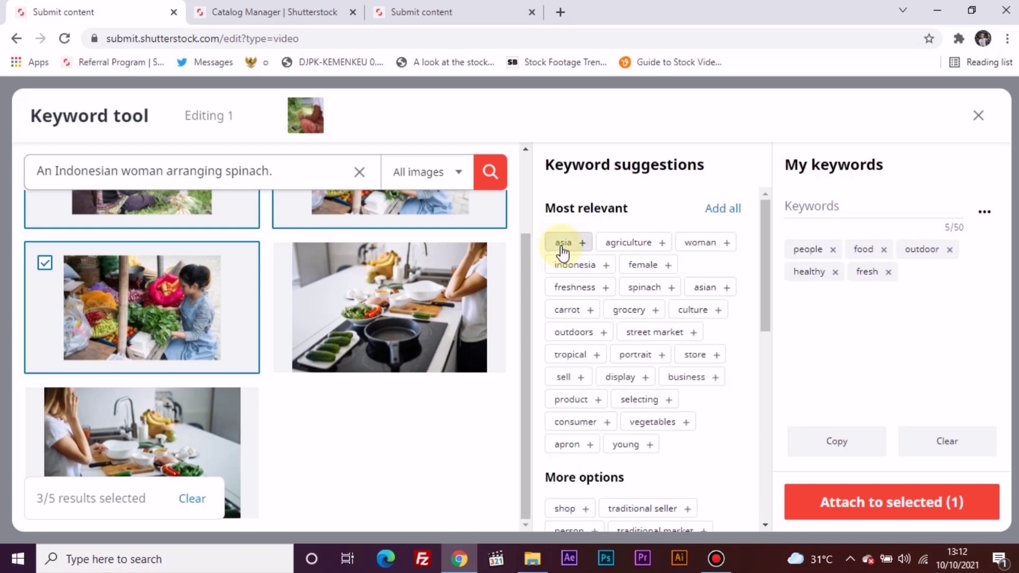
pyautogui.click(563, 245)
pyautogui.click(563, 245)
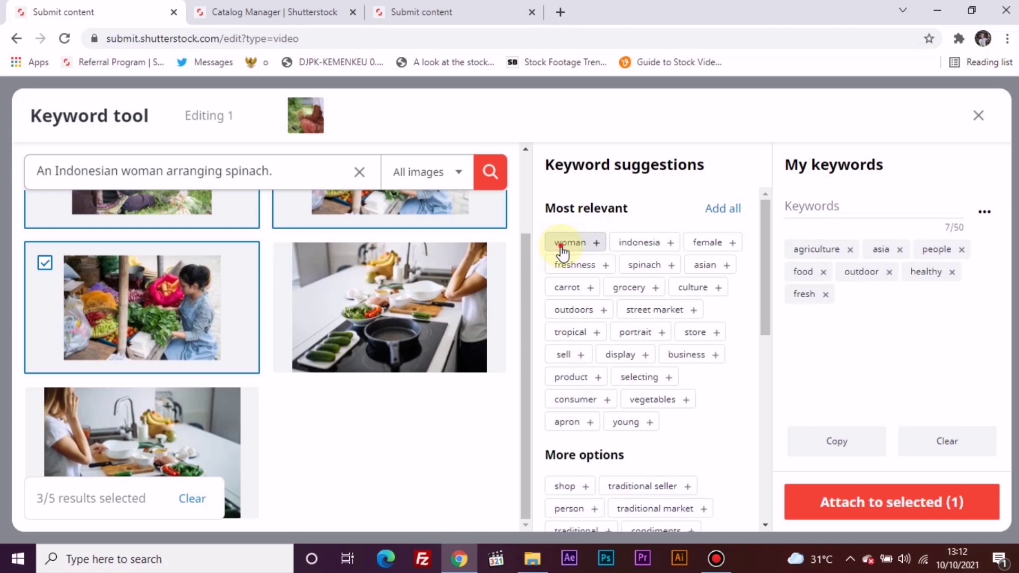
pyautogui.click(563, 245)
pyautogui.click(563, 247)
pyautogui.click(563, 247)
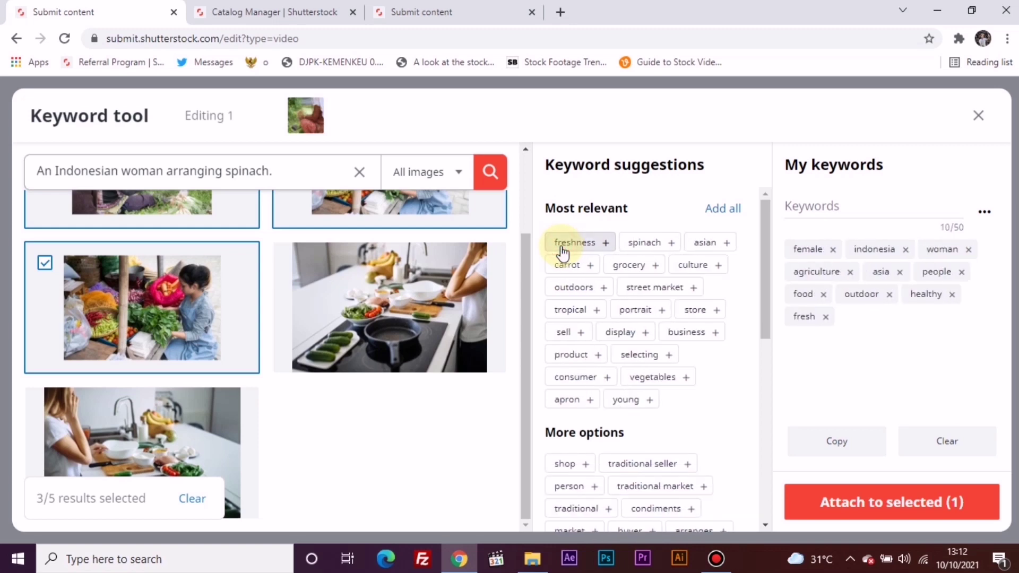
pyautogui.click(563, 247)
pyautogui.click(563, 247)
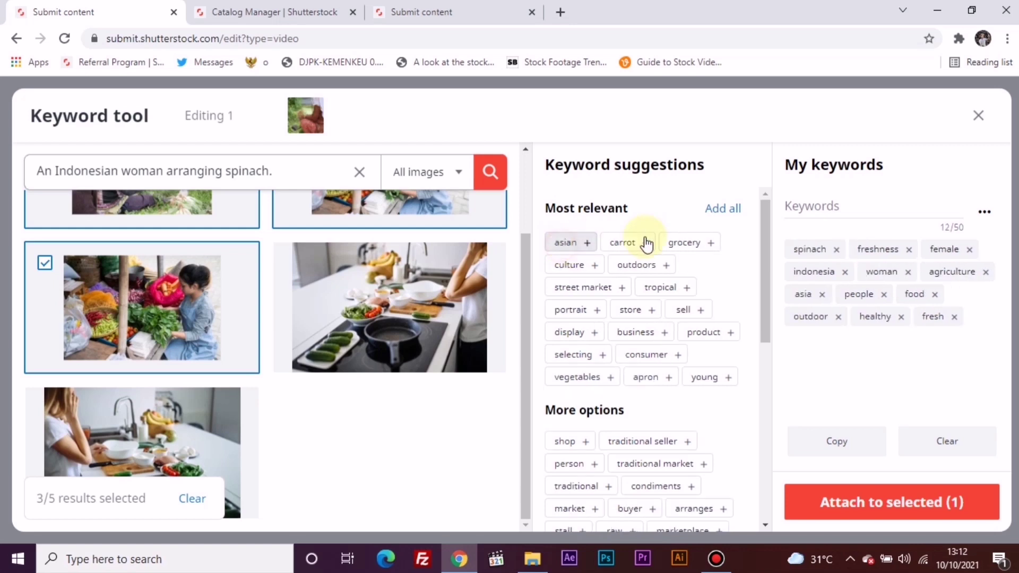
# - Add the custom keywords "water" and "kangkung" to the video's keyword list
pyautogui.click(874, 210)
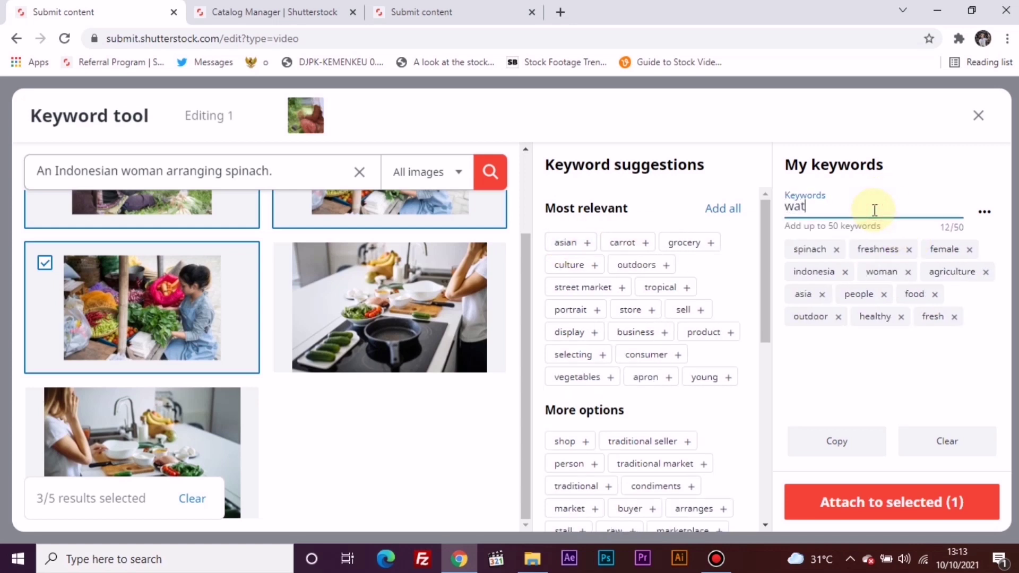
pyautogui.write('water')
pyautogui.press('Return')
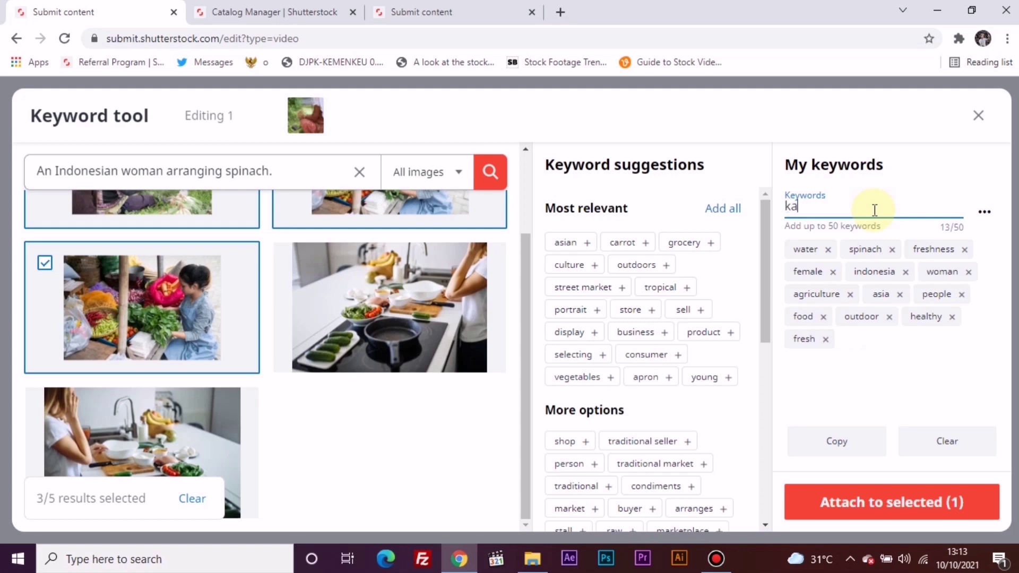
pyautogui.write('kangkung')
pyautogui.press('Return')
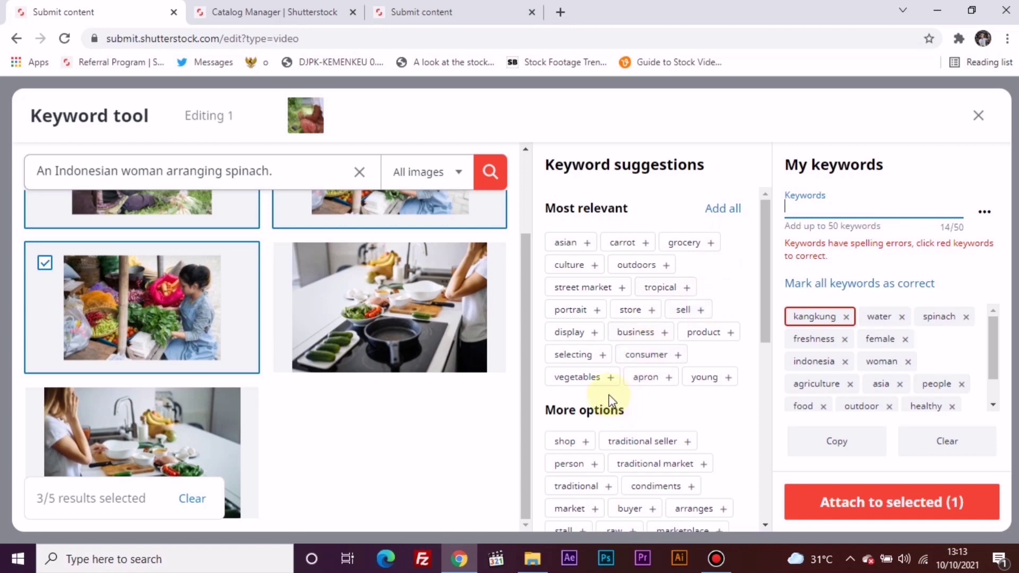
# - Add the suggested keywords vegetables, selecting, product, sell, outdoors and asian
pyautogui.click(590, 380)
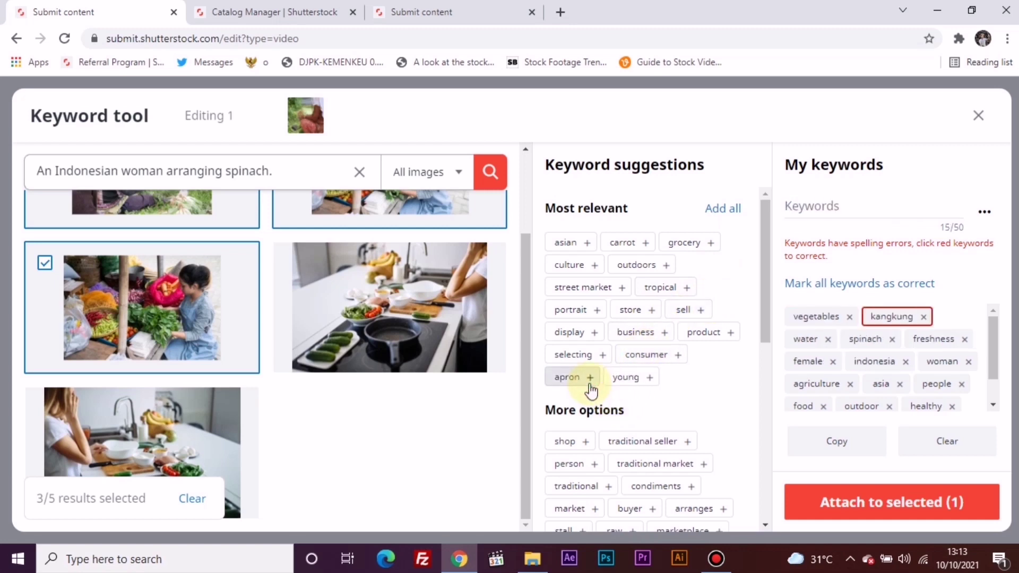
pyautogui.click(562, 360)
pyautogui.click(704, 335)
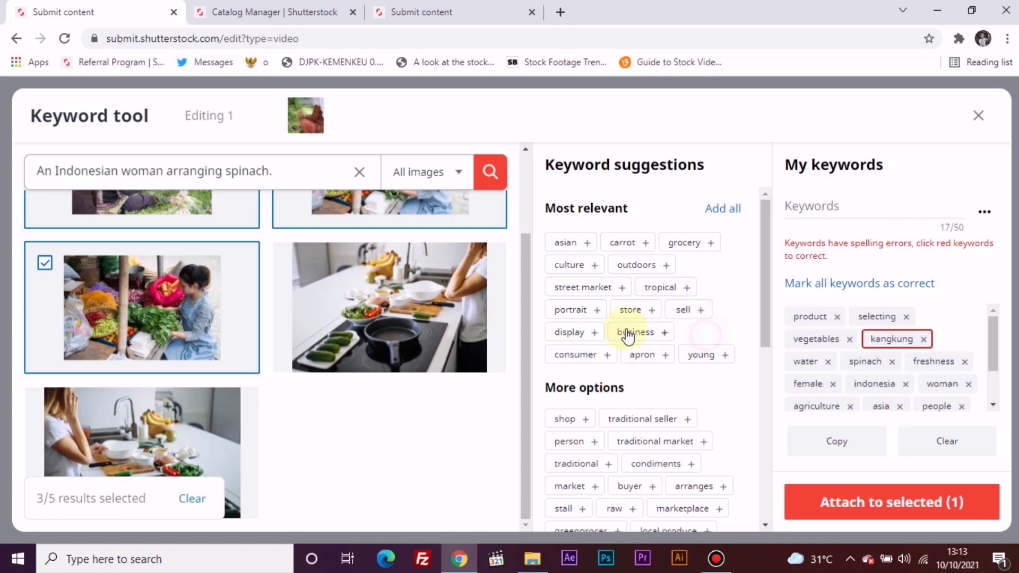
pyautogui.click(693, 313)
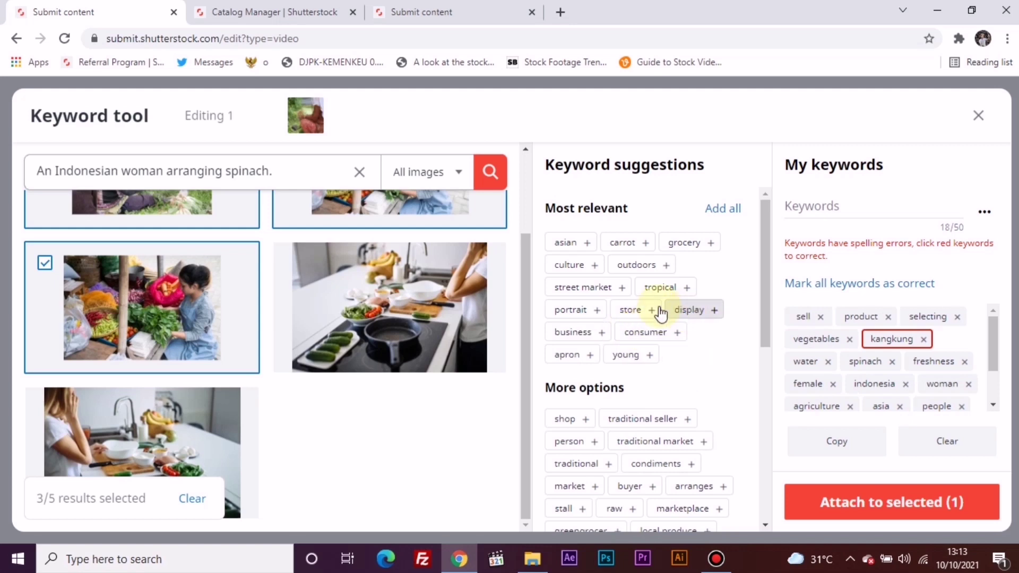
pyautogui.click(648, 265)
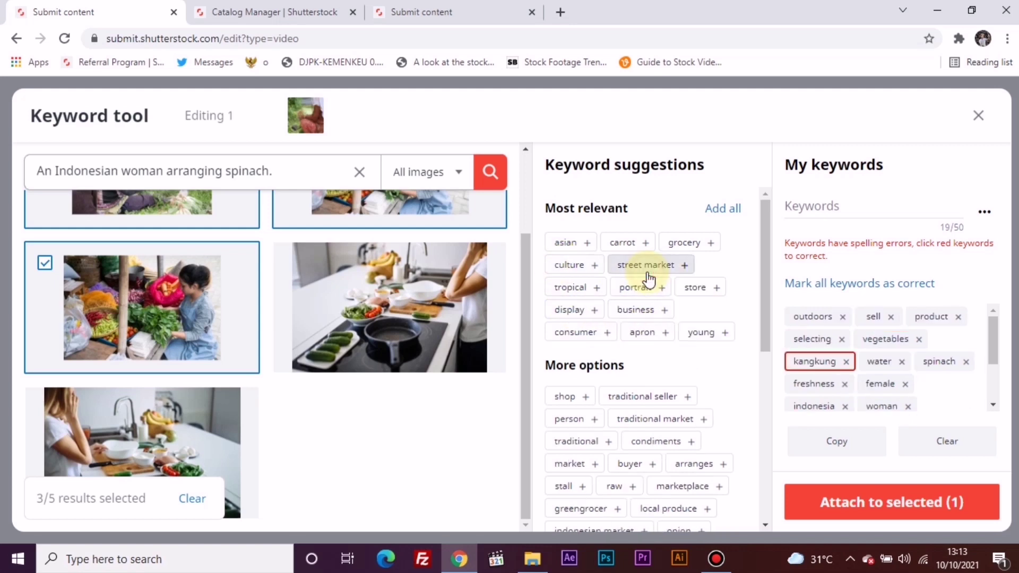
pyautogui.click(556, 242)
# - Enter "asia" and "indonesia" manually in the video's keyword list
pyautogui.scroll(-5, 621, 391)
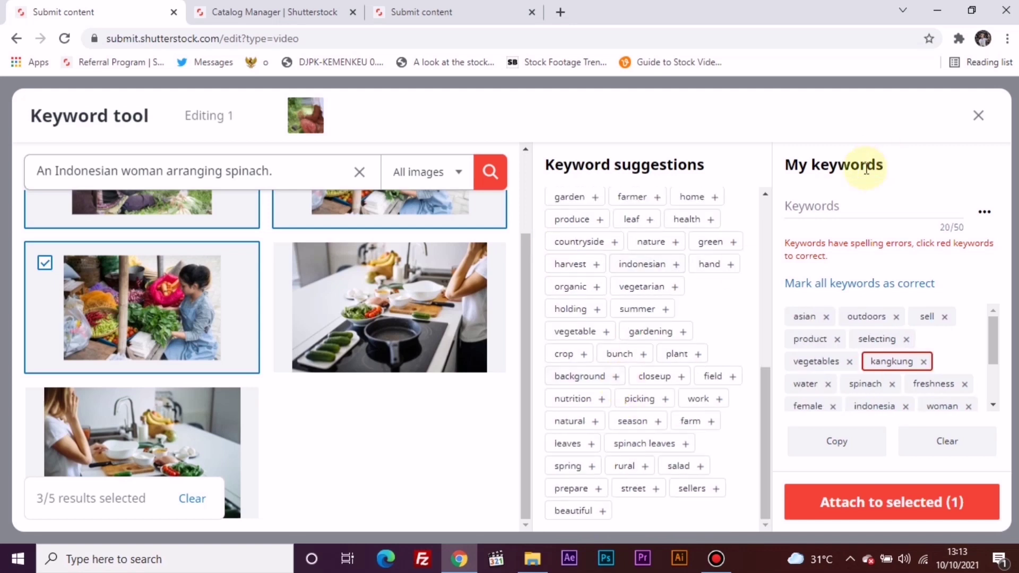
pyautogui.click(850, 211)
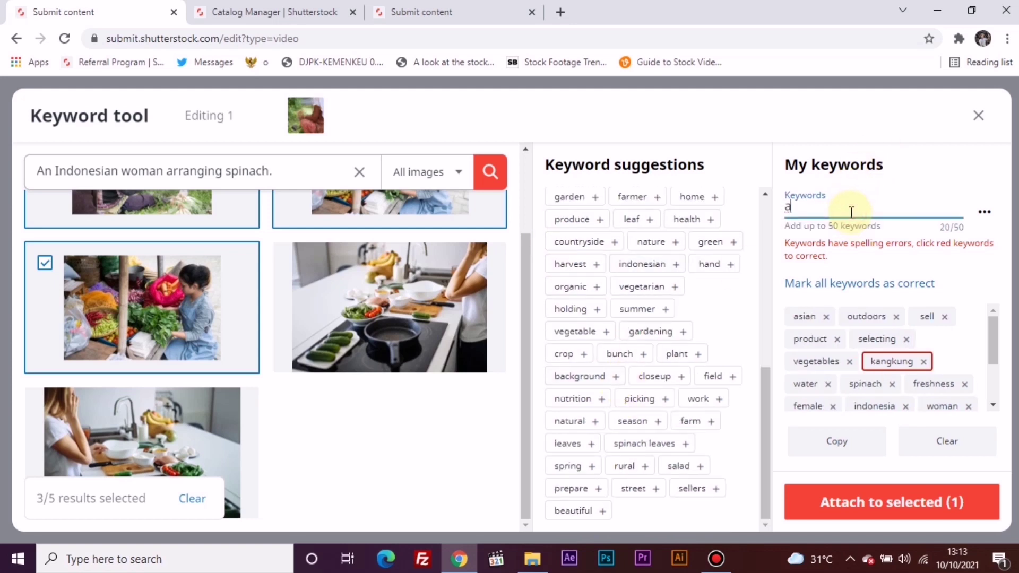
pyautogui.write('asia')
pyautogui.press('Return')
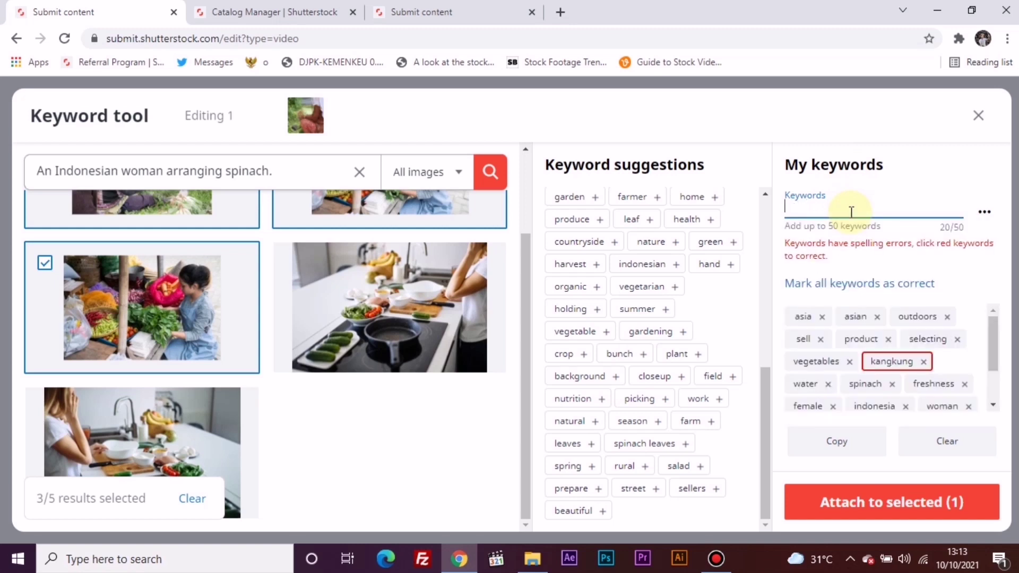
pyautogui.write('indonesia')
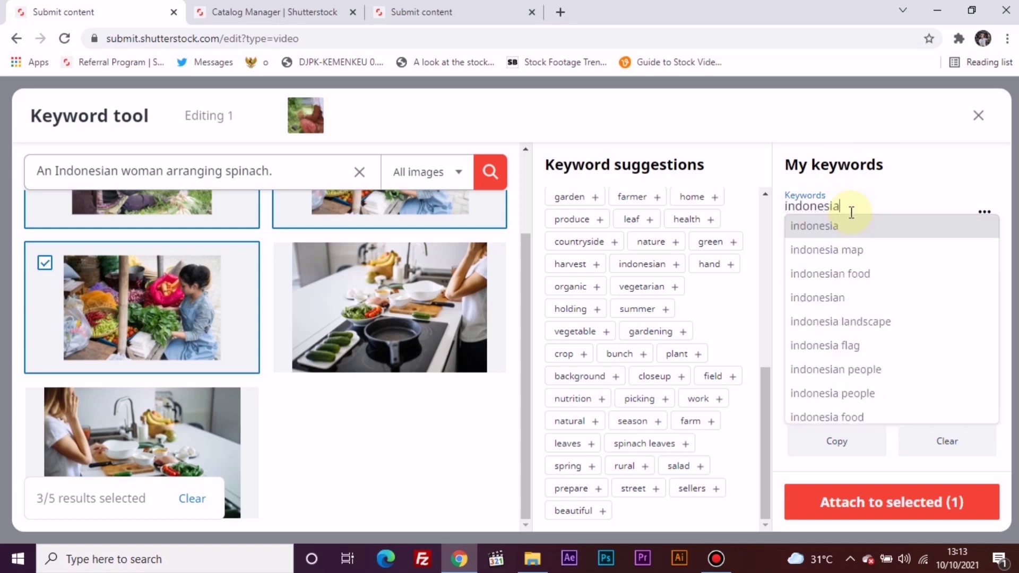
pyautogui.press('Return')
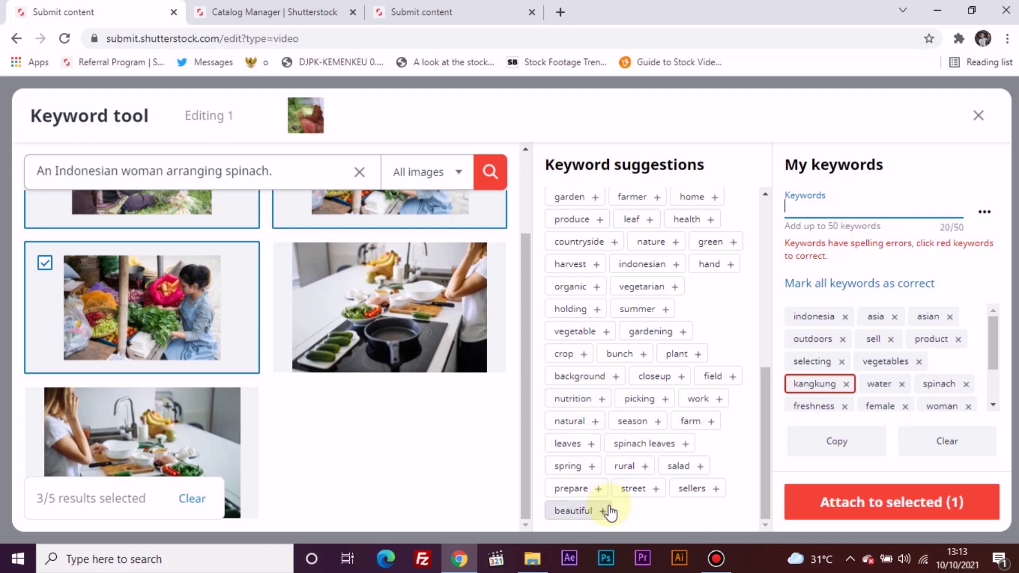
# - Add the suggested keywords prepare, rural, leaves, farm, work, field and picking to the video's keyword list
pyautogui.click(575, 488)
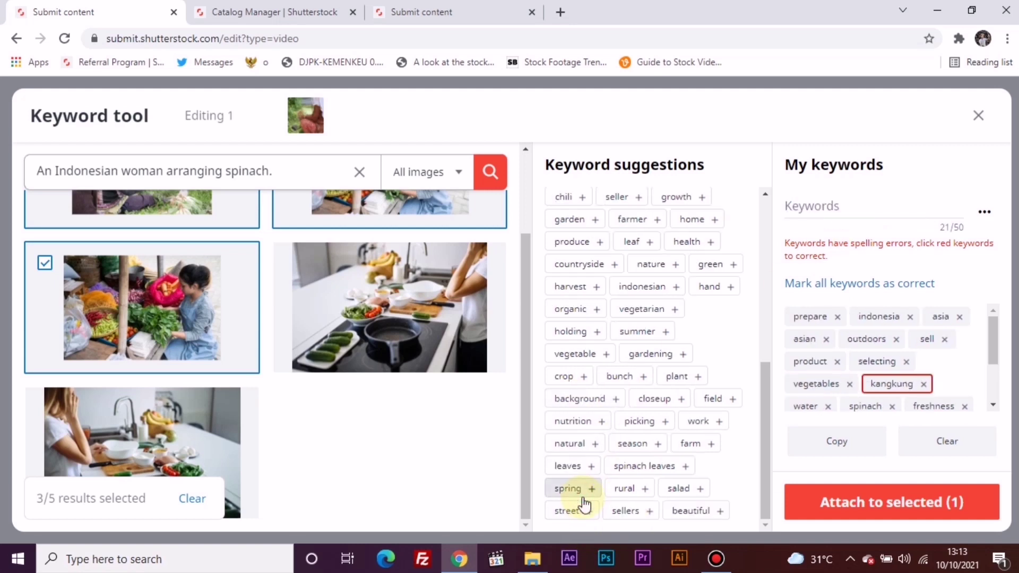
pyautogui.click(621, 491)
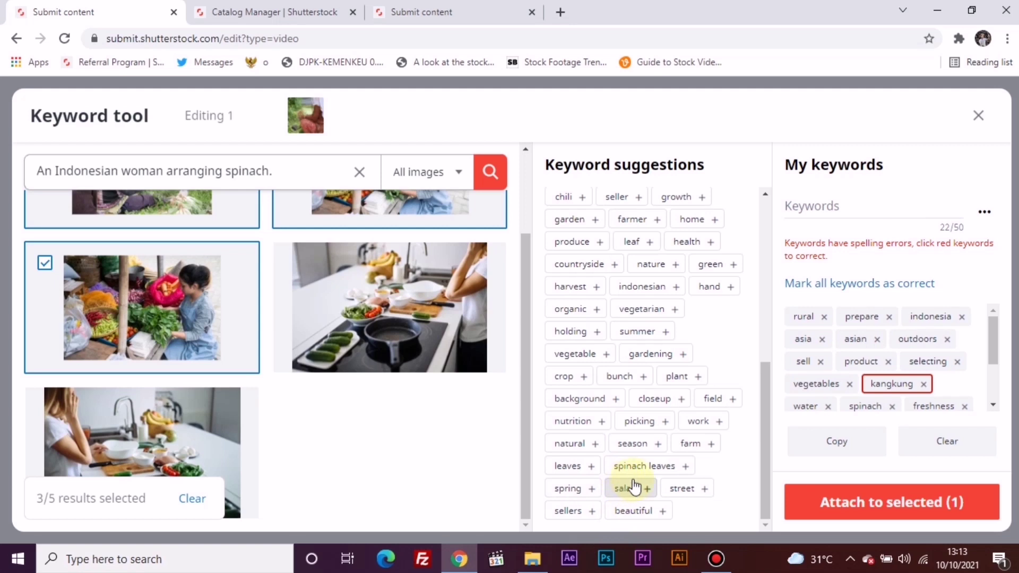
pyautogui.click(573, 473)
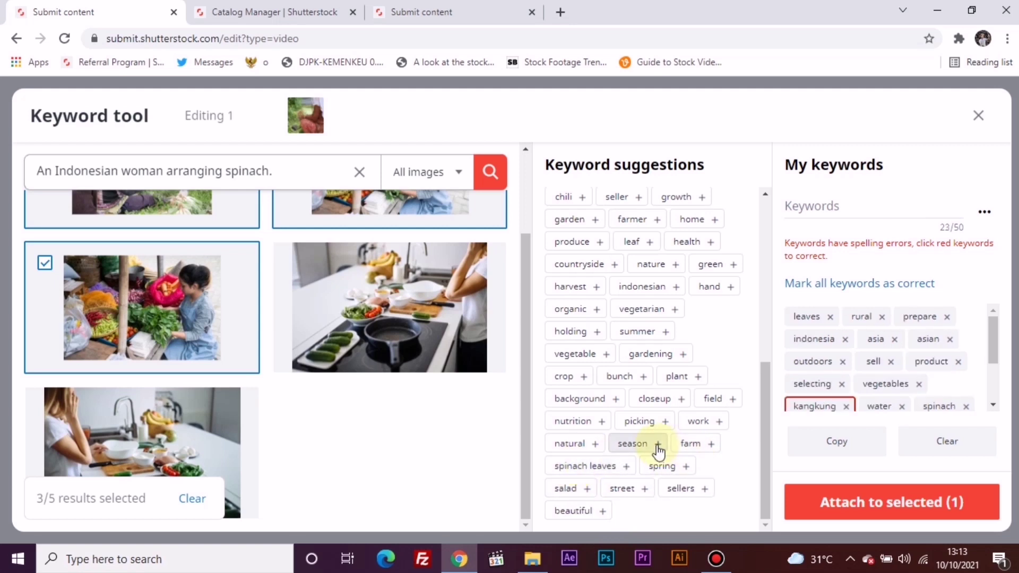
pyautogui.click(691, 443)
pyautogui.click(710, 425)
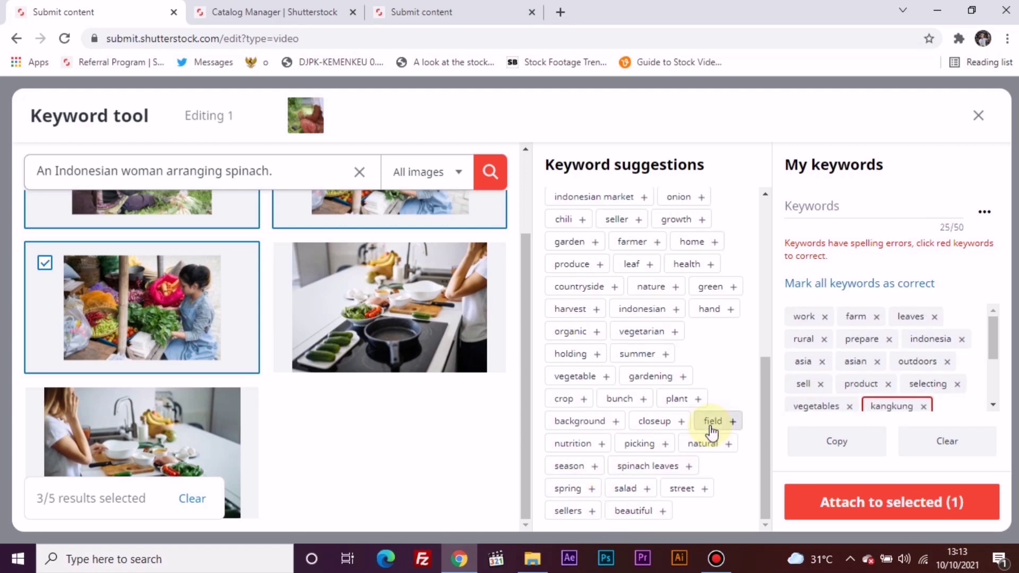
pyautogui.click(710, 426)
pyautogui.click(654, 446)
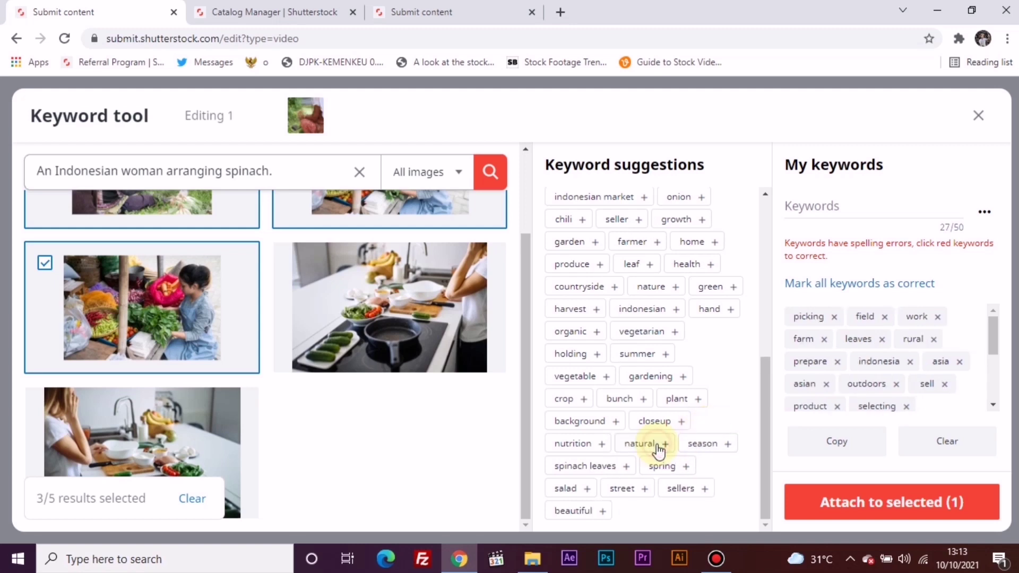
# - Add the suggested keywords crop, gardening, vegetable, holding, indonesian, hand and organic
pyautogui.click(579, 401)
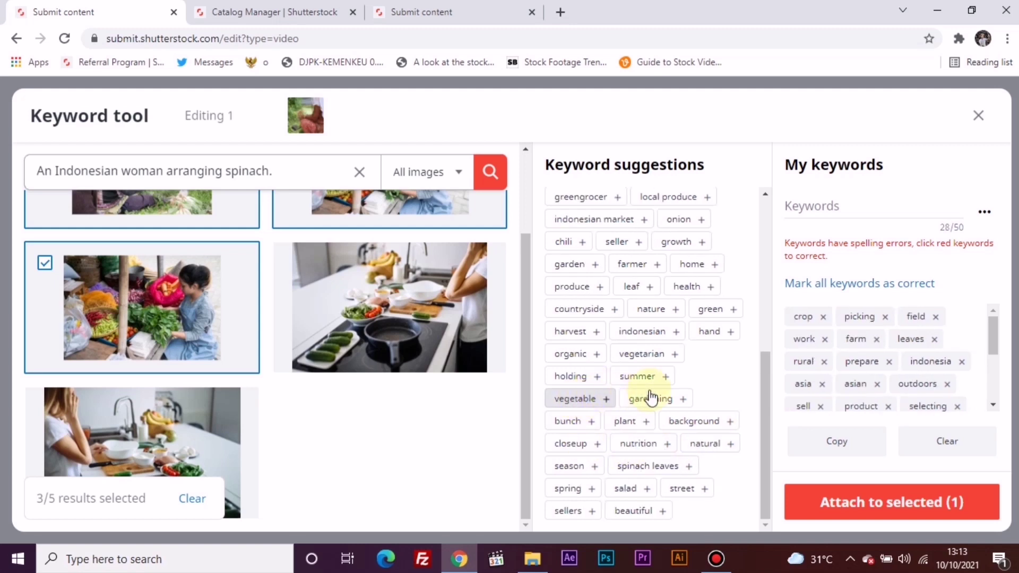
pyautogui.click(656, 408)
pyautogui.click(572, 399)
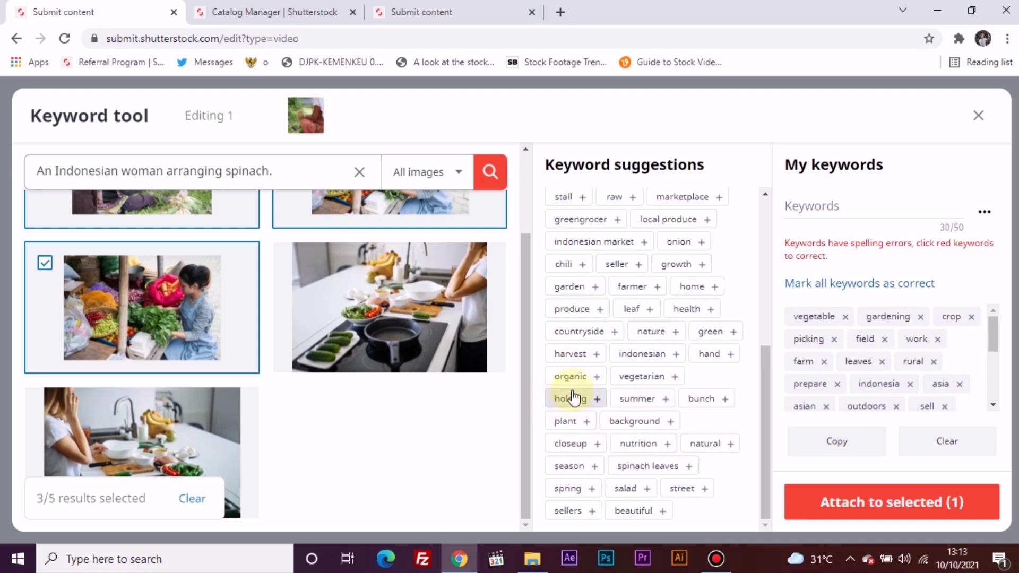
pyautogui.click(572, 396)
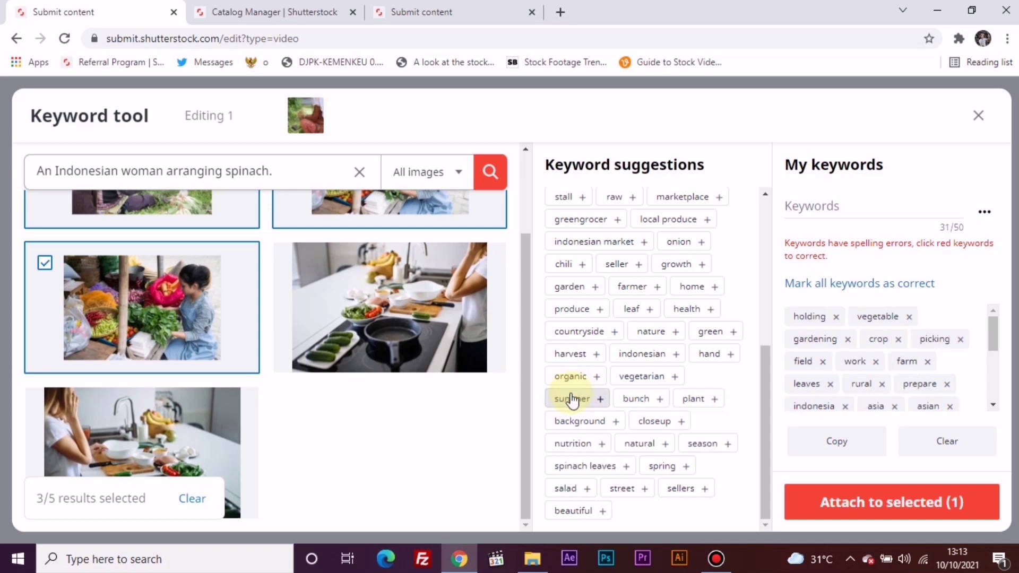
pyautogui.click(630, 365)
pyautogui.click(635, 378)
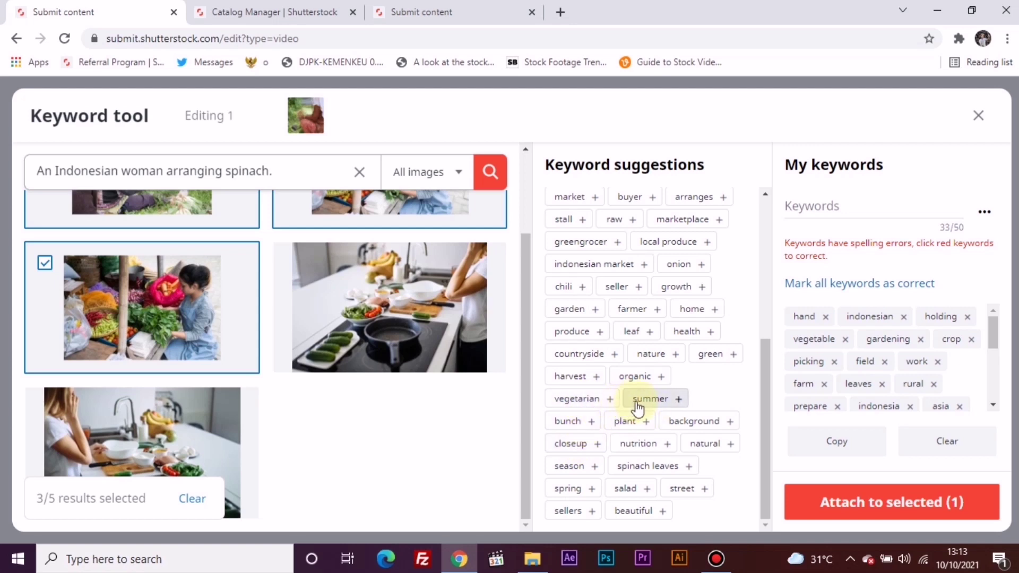
pyautogui.click(636, 378)
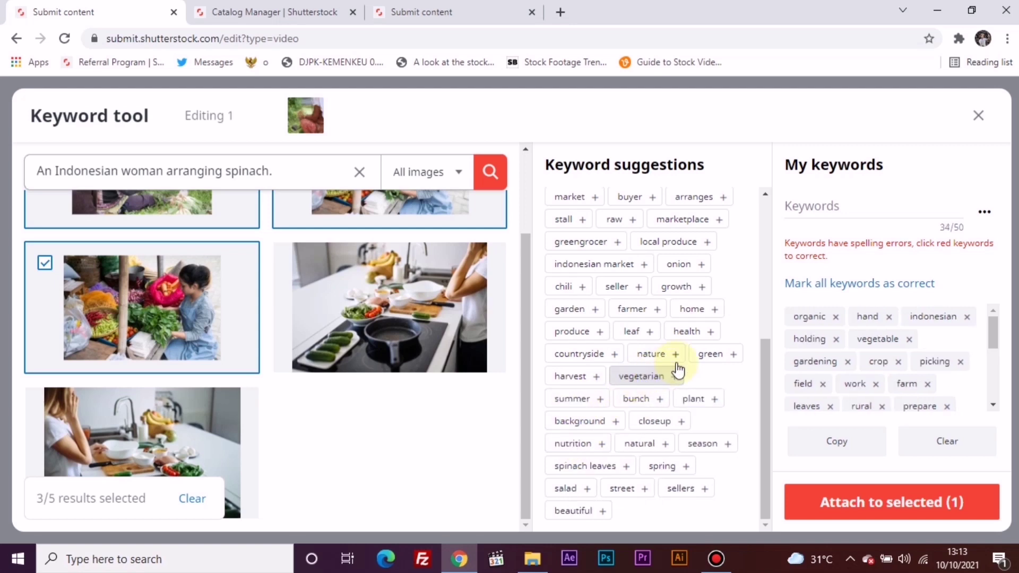
# - Add the suggested keywords green, nature, farmer, garden, local produce, arranges, traditional and person
pyautogui.click(707, 362)
pyautogui.click(672, 359)
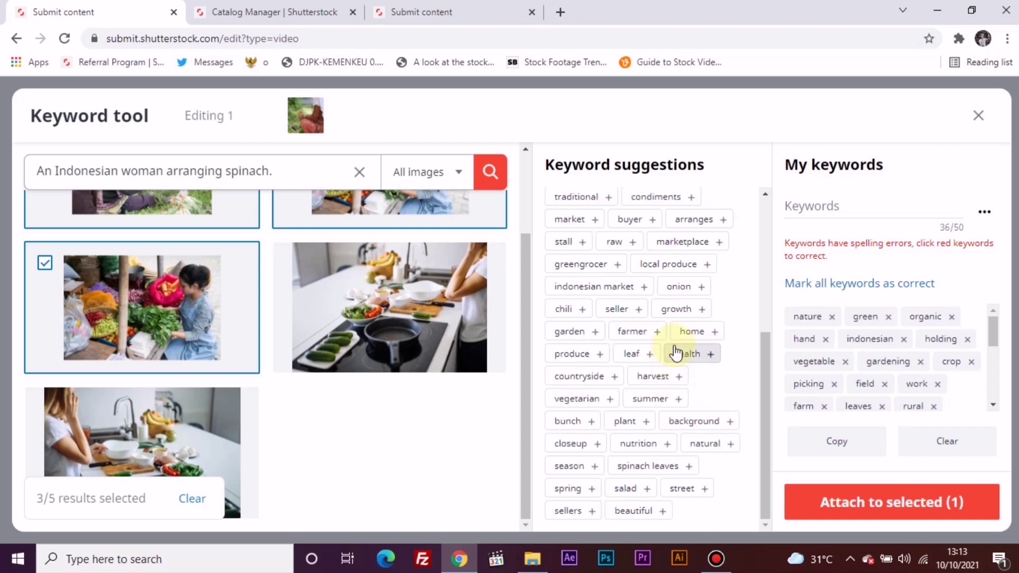
pyautogui.click(637, 334)
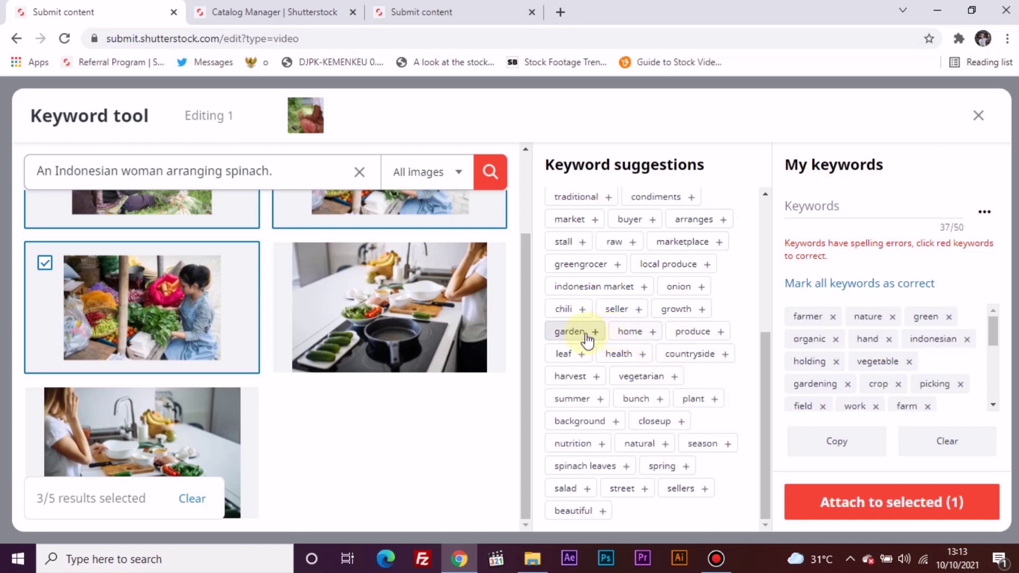
pyautogui.click(583, 333)
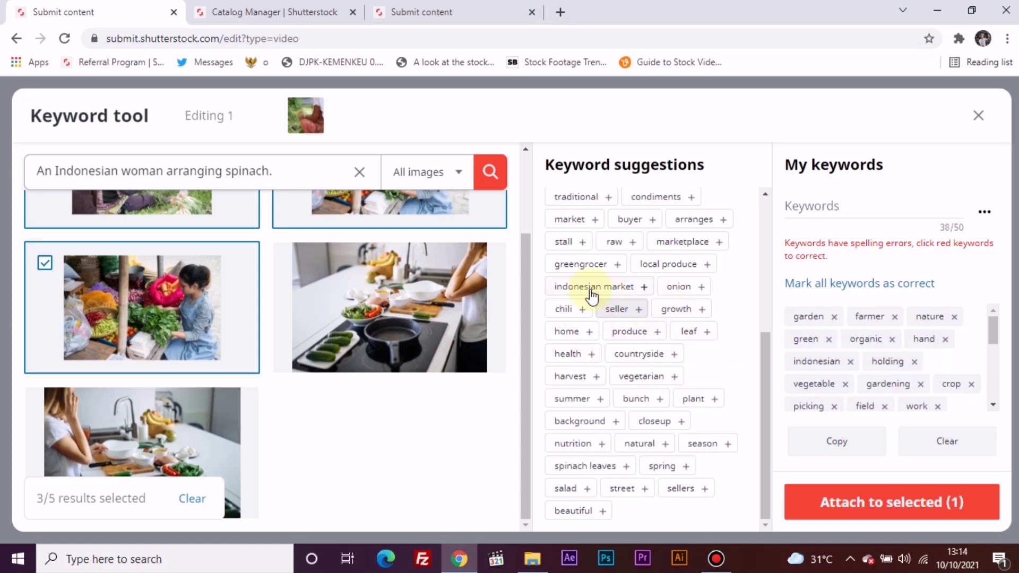
pyautogui.click(665, 277)
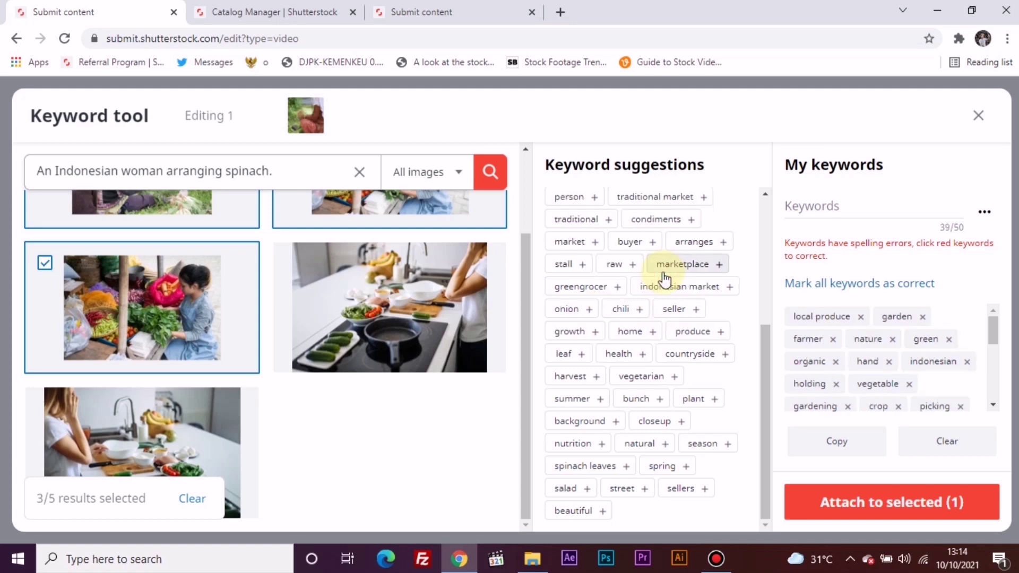
pyautogui.click(670, 242)
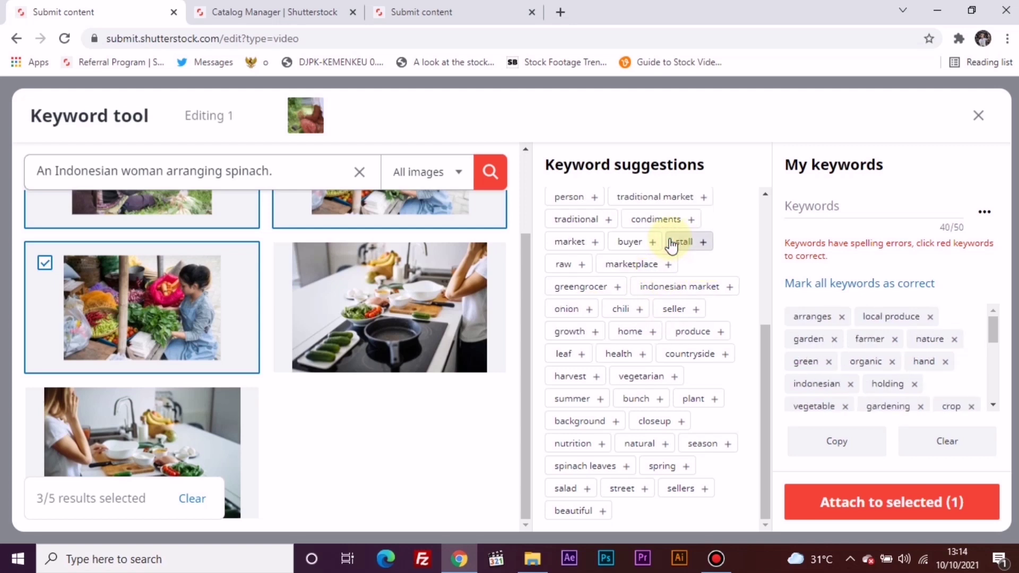
pyautogui.click(577, 231)
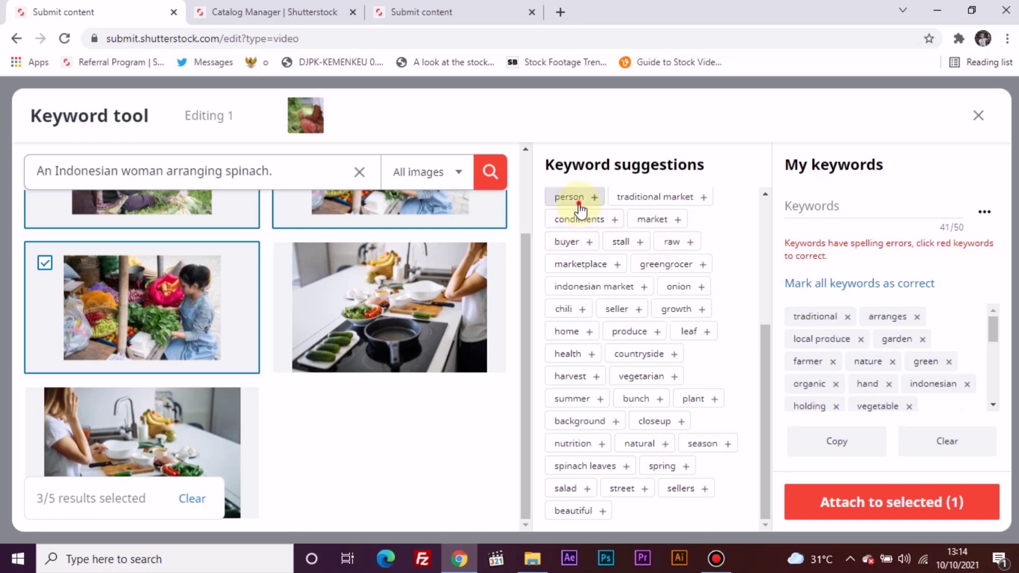
pyautogui.click(578, 199)
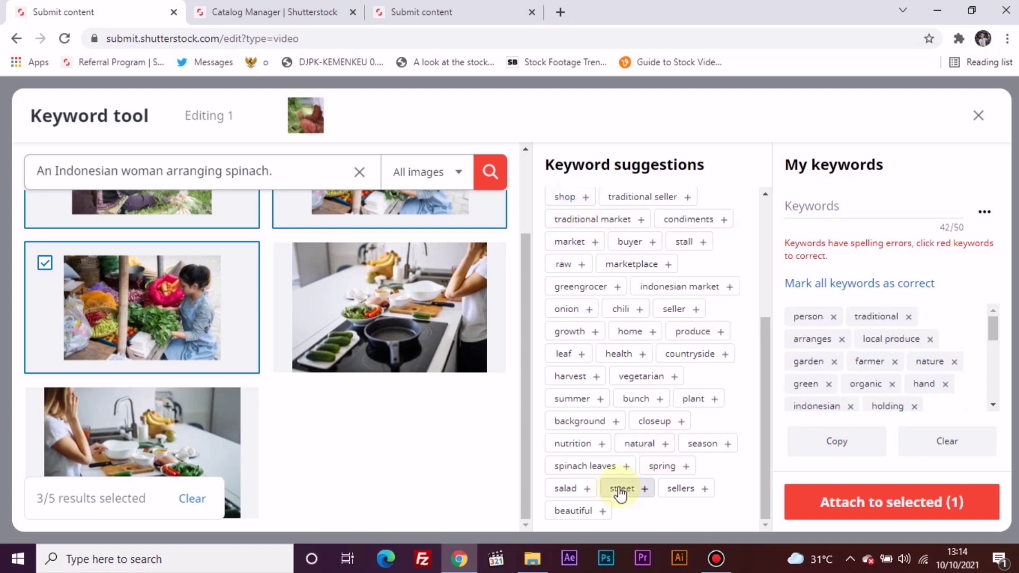
# - Add the suggested keywords traditional seller, raw, leaf and produce to the keyword list
pyautogui.scroll(1, 619, 494)
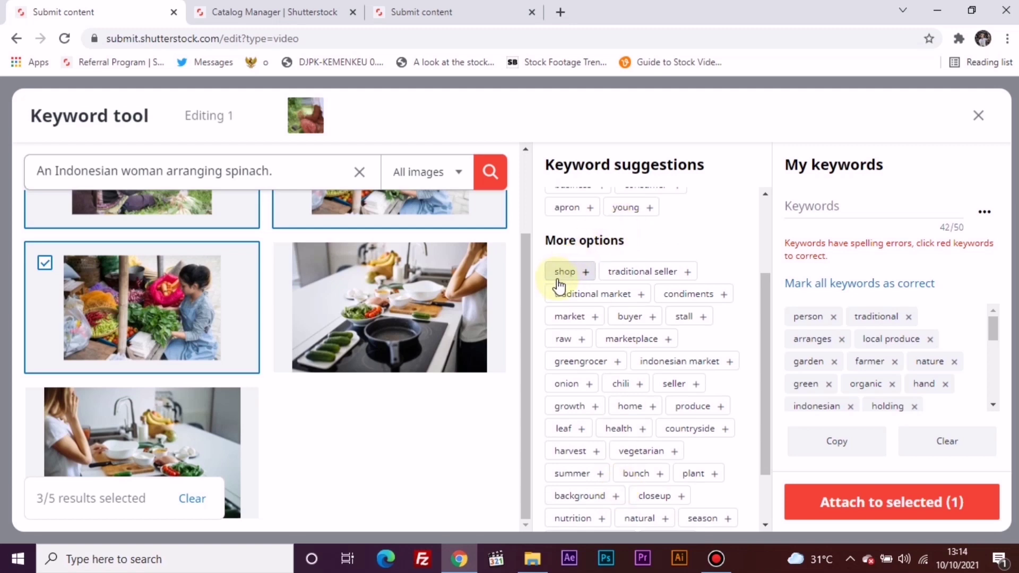
pyautogui.click(648, 282)
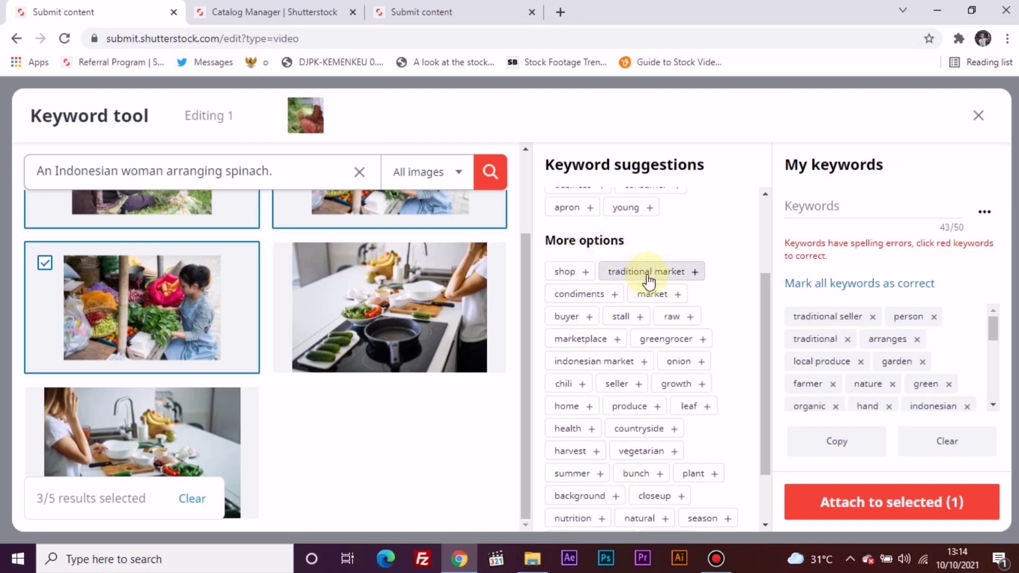
pyautogui.click(681, 324)
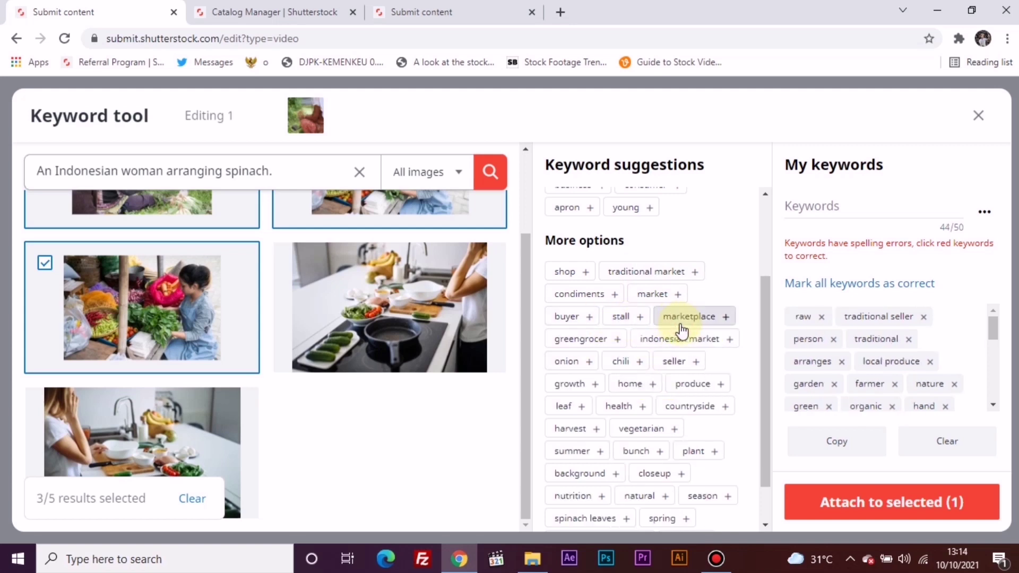
pyautogui.click(575, 412)
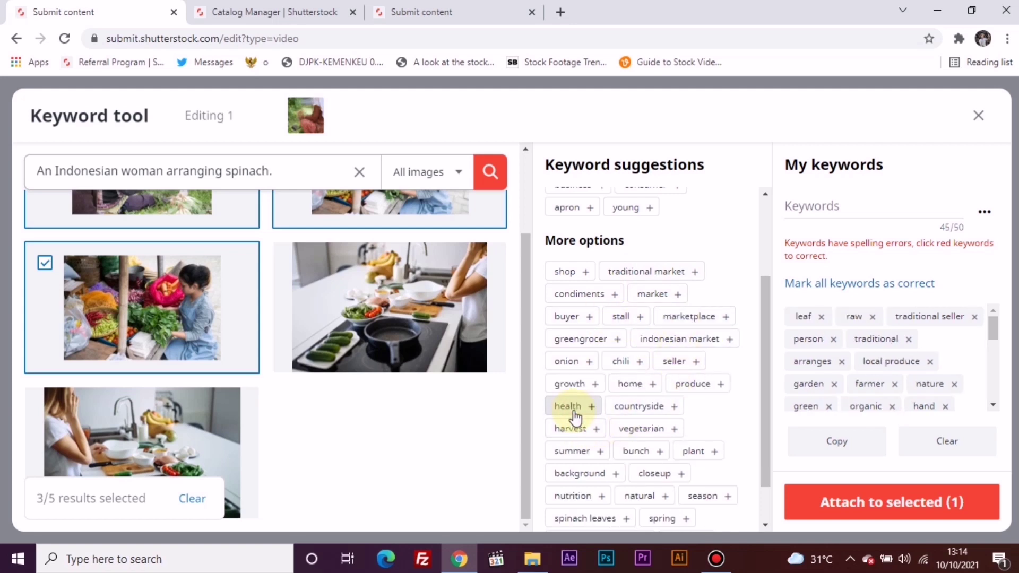
pyautogui.click(693, 390)
# - Add the suggested keywords plant, natural, salad and bunch to fill the keyword list
pyautogui.scroll(-1, 691, 391)
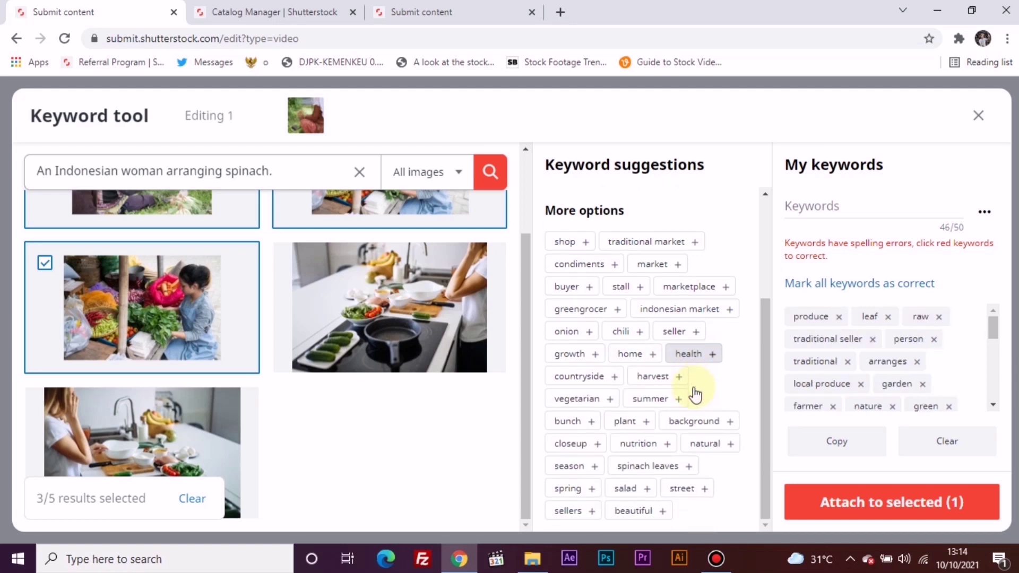
pyautogui.click(627, 422)
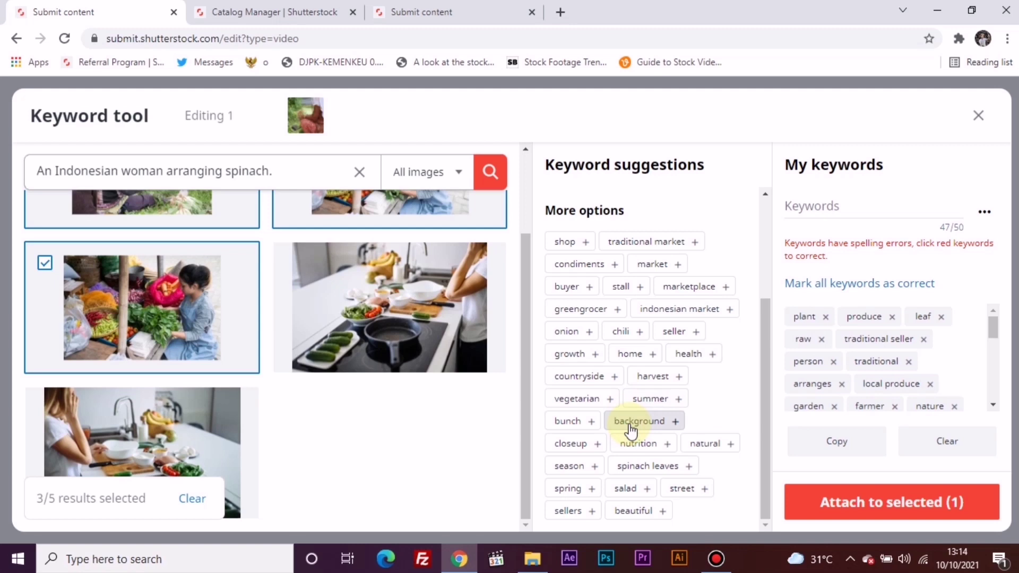
pyautogui.click(704, 445)
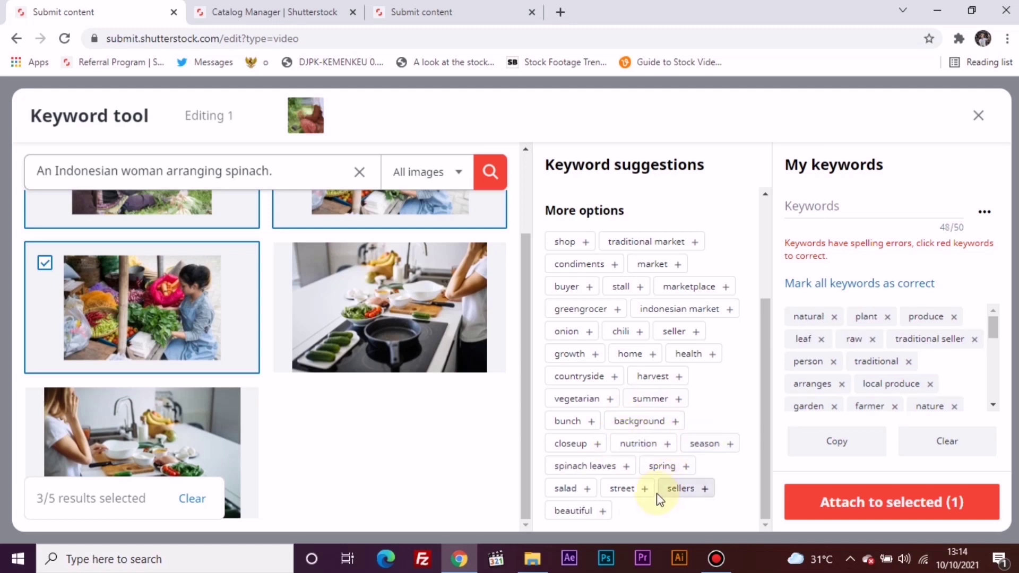
pyautogui.click(585, 494)
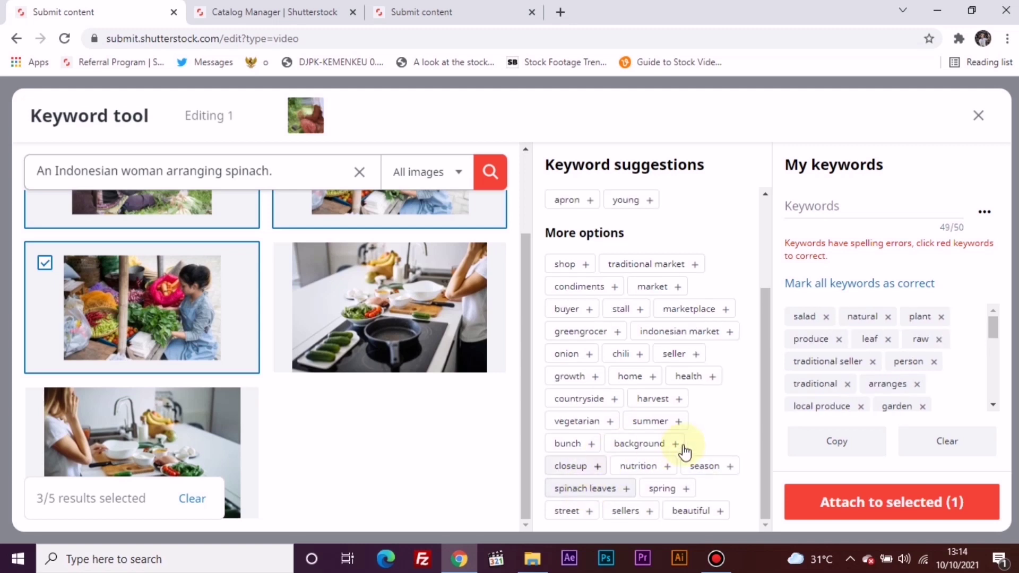
pyautogui.click(577, 455)
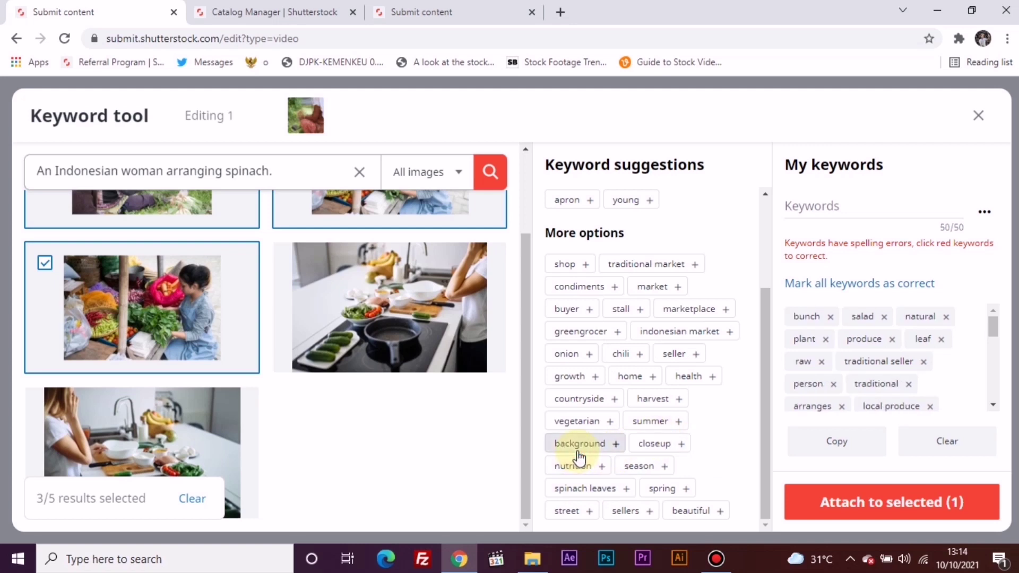
# - Add the suggested keyword countryside, remove it again, and attach the keyword list to the selected video
pyautogui.click(577, 400)
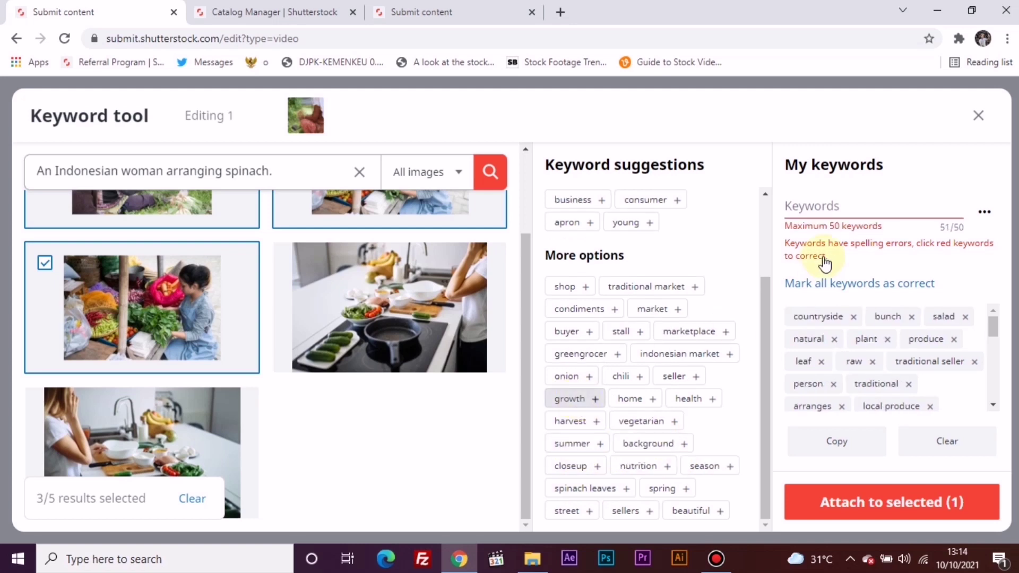
pyautogui.click(853, 320)
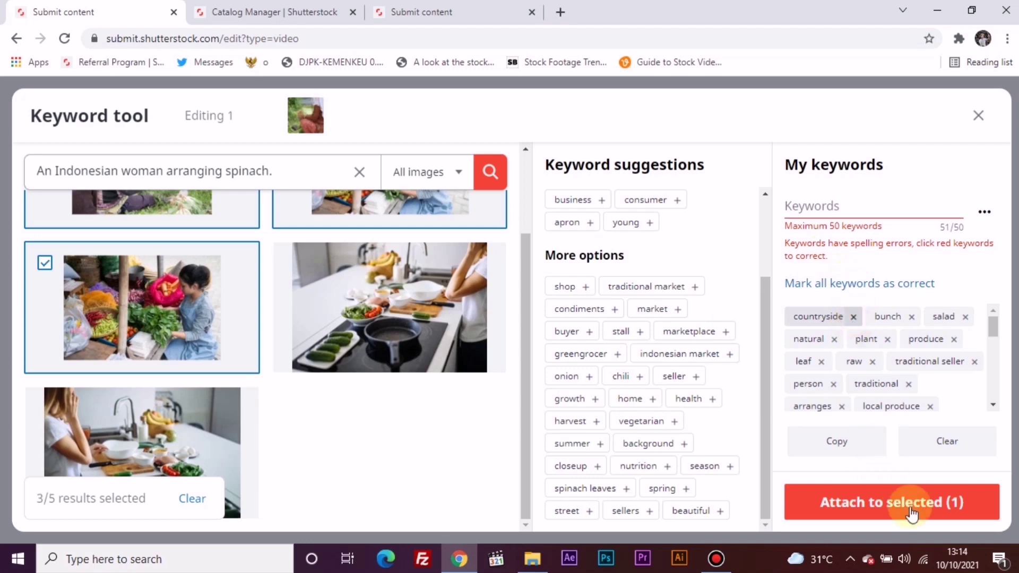
pyautogui.click(924, 513)
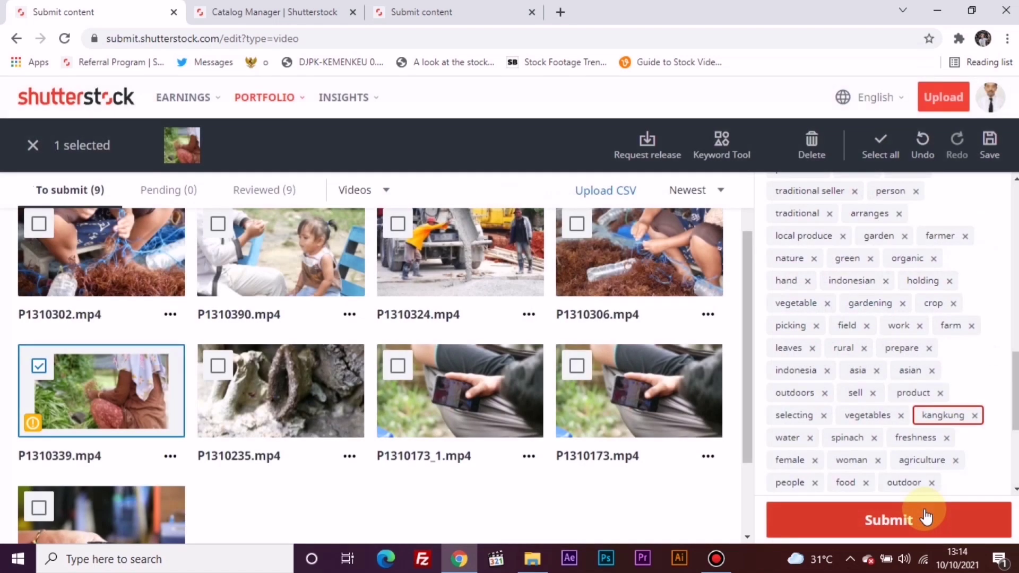
# - Mark all of P1310339.mp4's keywords as correctly spelled and submit the video
pyautogui.scroll(5, 923, 424)
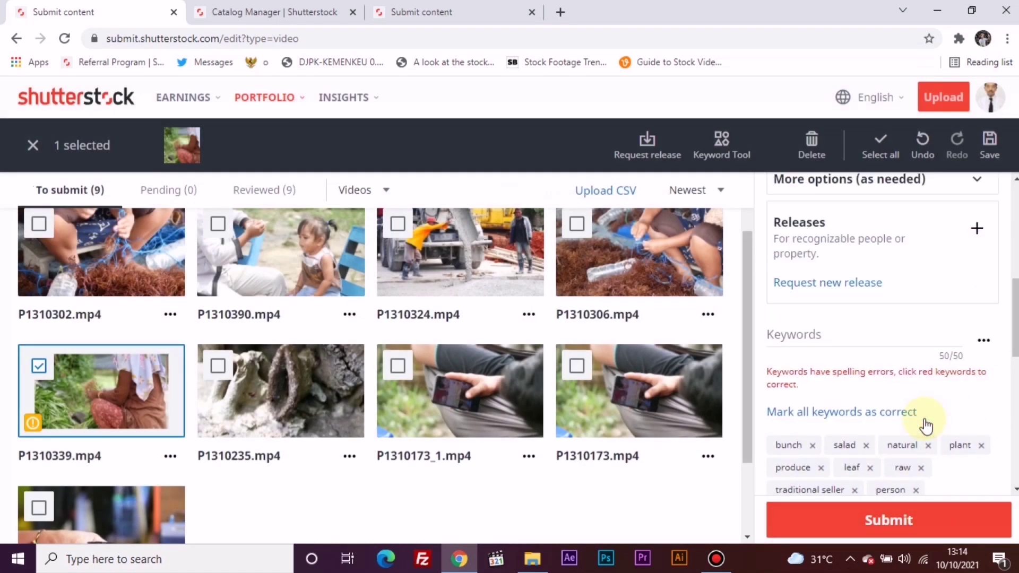
pyautogui.click(889, 412)
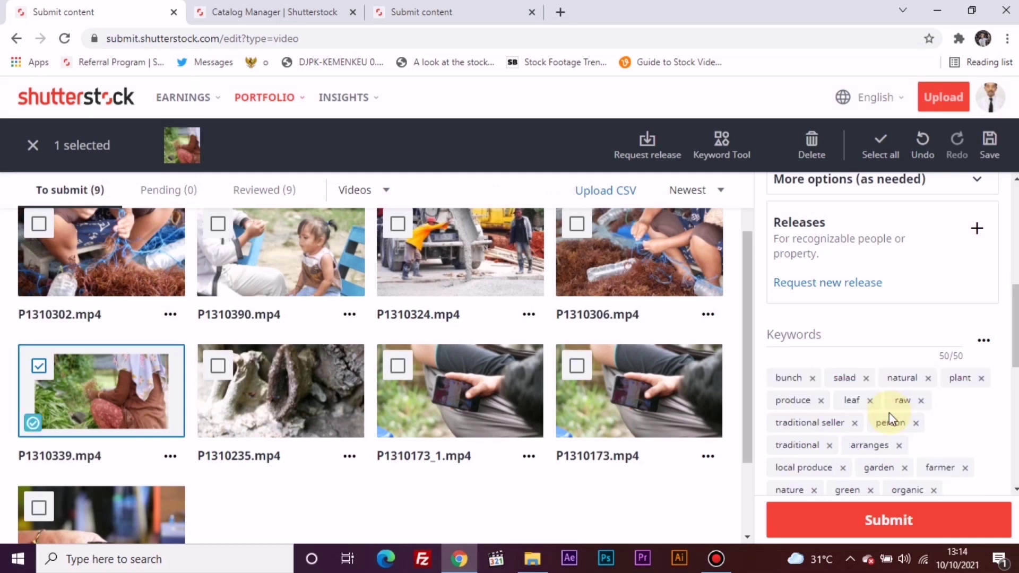
pyautogui.click(877, 522)
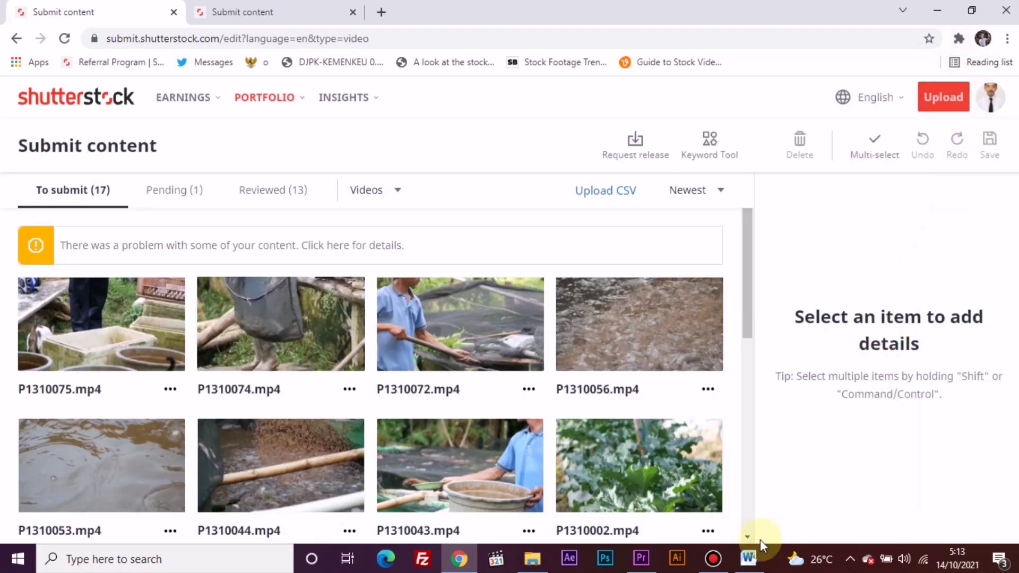
# - Review the pending video submissions and the approval status of the reviewed videos
pyautogui.click(191, 195)
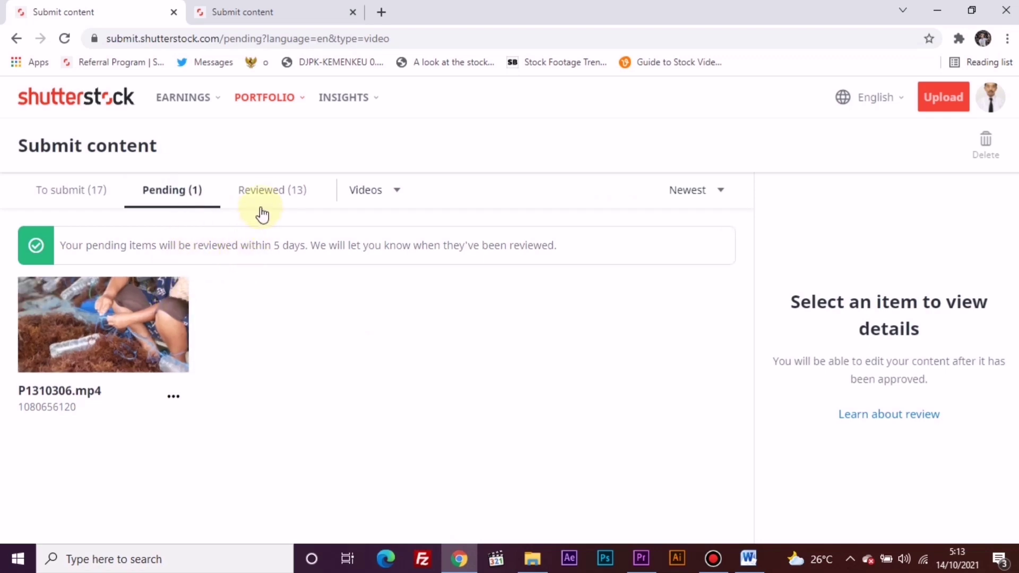
pyautogui.click(283, 196)
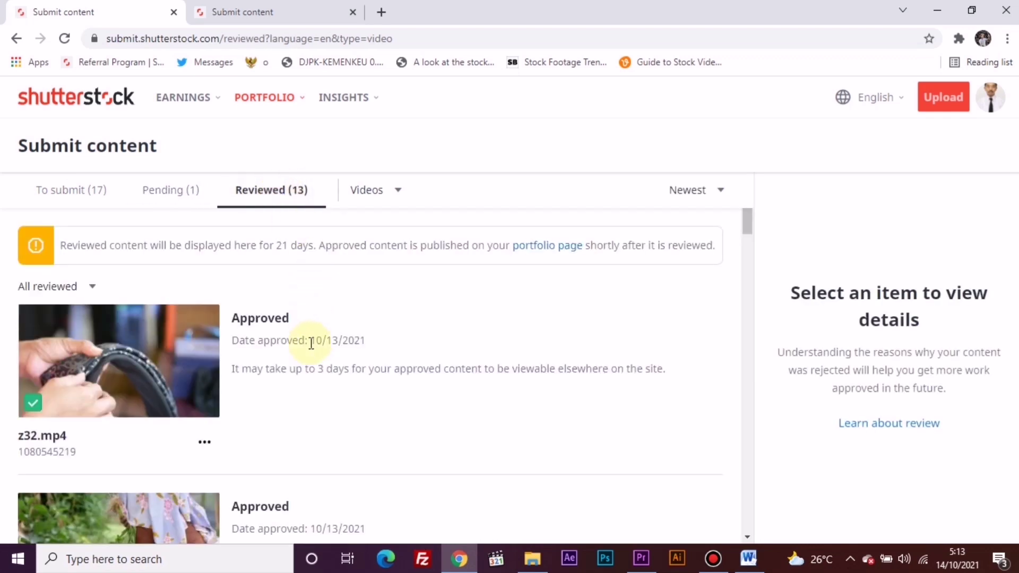
pyautogui.scroll(-1, 311, 344)
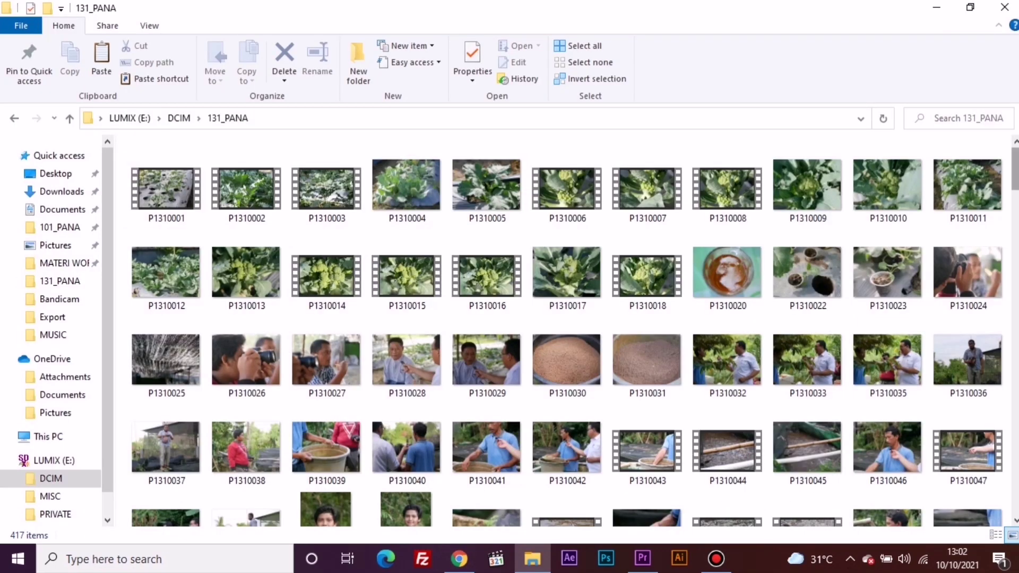
# - Bring the video P1310339 from the 131_PANA folder into the Adobe Premiere Pro project and create a sequence from it
pyautogui.moveTo(1014, 170); pyautogui.dragTo(1014, 442)
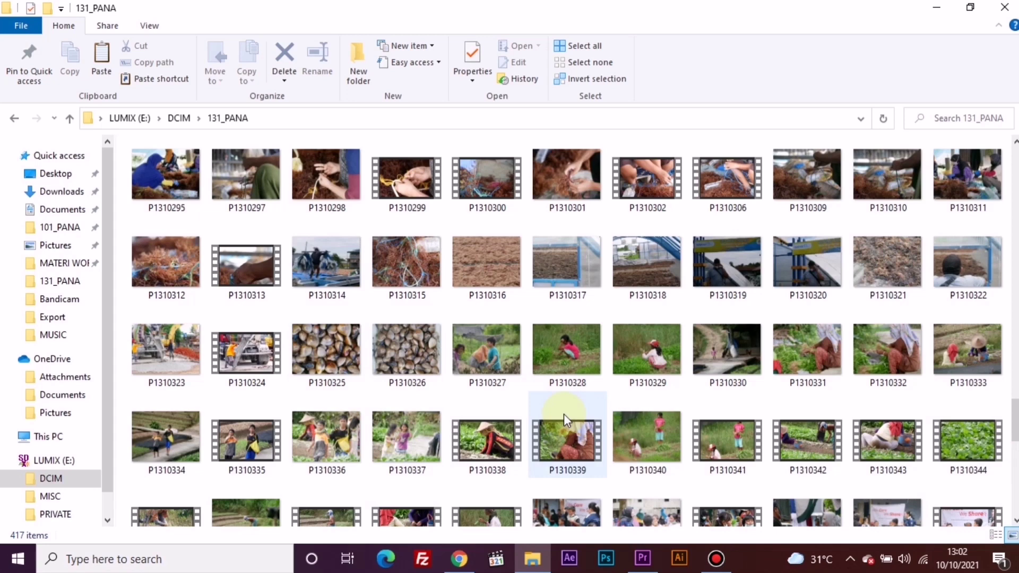
pyautogui.click(556, 436)
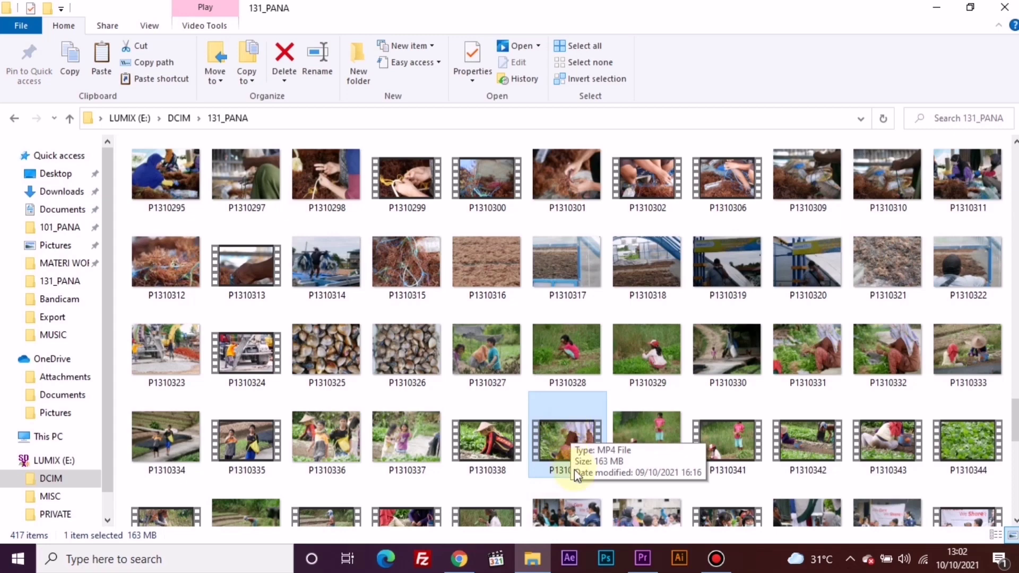
pyautogui.moveTo(567, 429); pyautogui.dragTo(642, 558)
pyautogui.moveTo(642, 559); pyautogui.dragTo(87, 470)
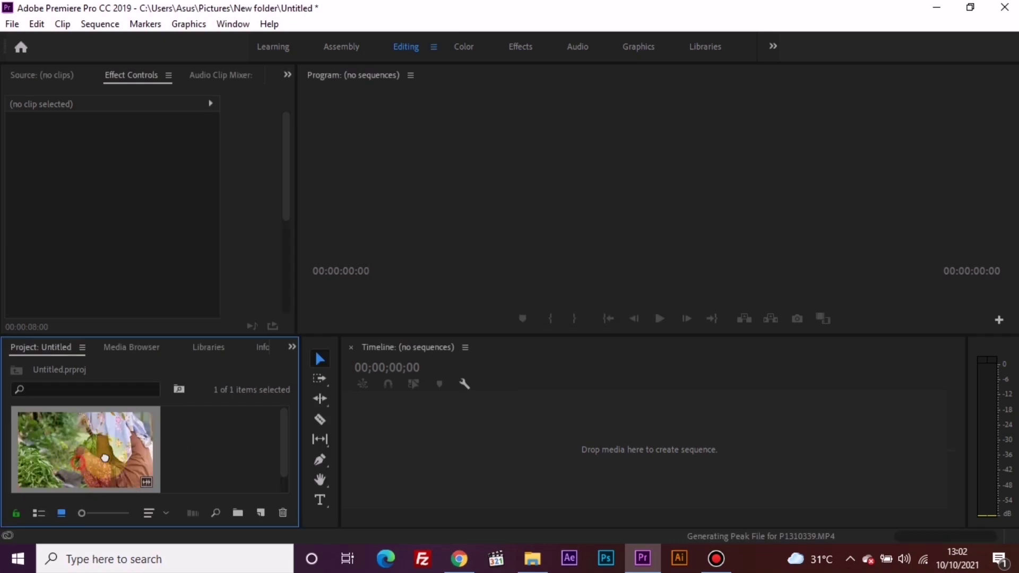
pyautogui.moveTo(104, 457); pyautogui.dragTo(546, 469)
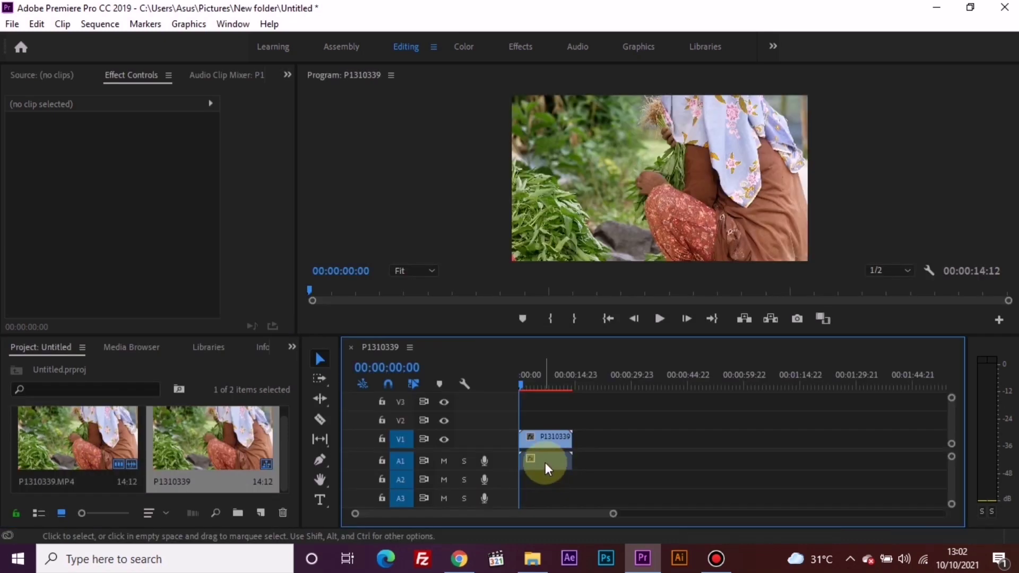
# - Silence the P1310339 clip on the timeline by lowering its audio volume level to -∞
pyautogui.click(546, 462)
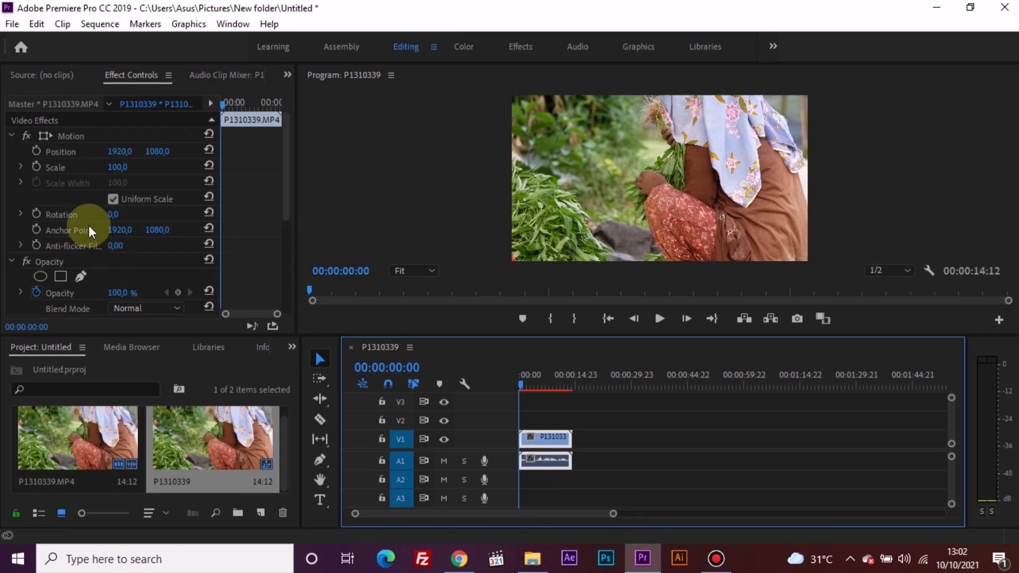
pyautogui.scroll(-2, 91, 222)
pyautogui.scroll(-2, 92, 222)
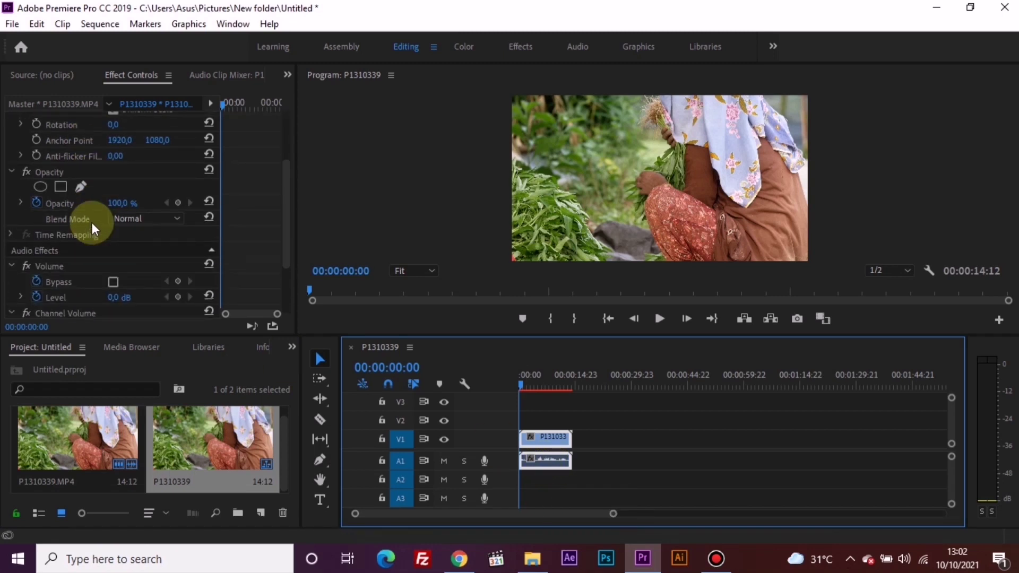
pyautogui.scroll(-2, 91, 221)
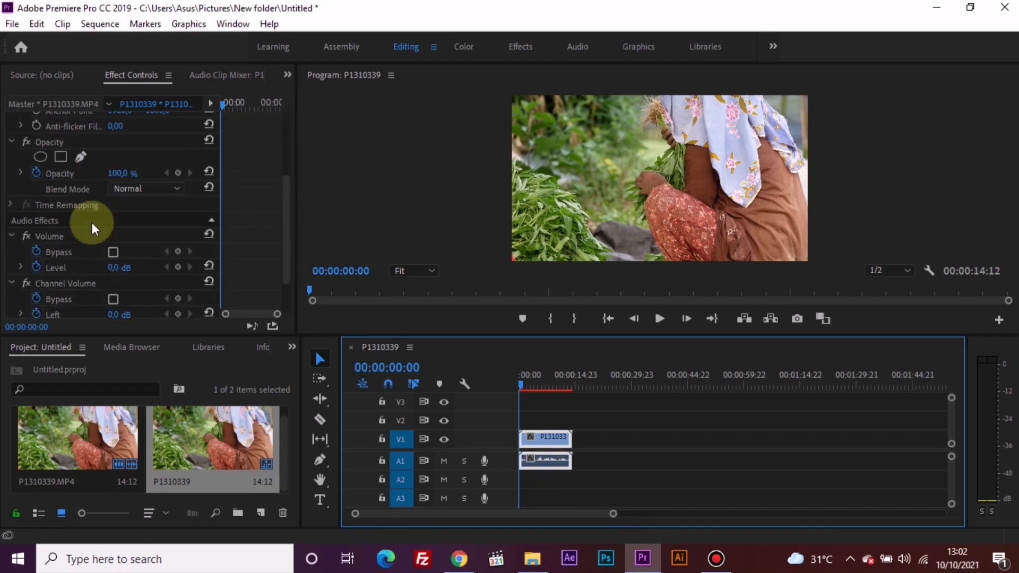
pyautogui.click(21, 267)
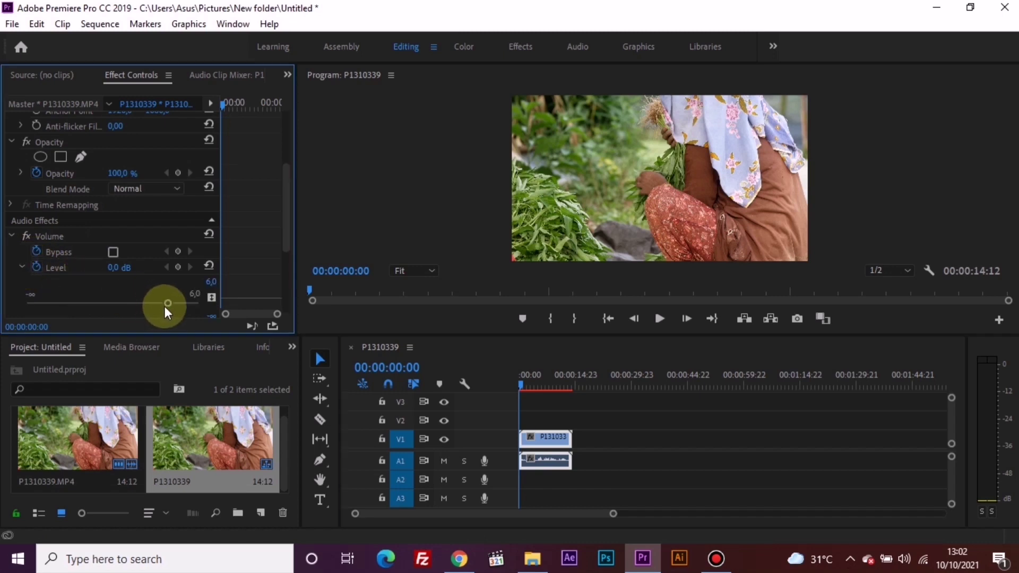
pyautogui.moveTo(164, 307); pyautogui.dragTo(34, 306)
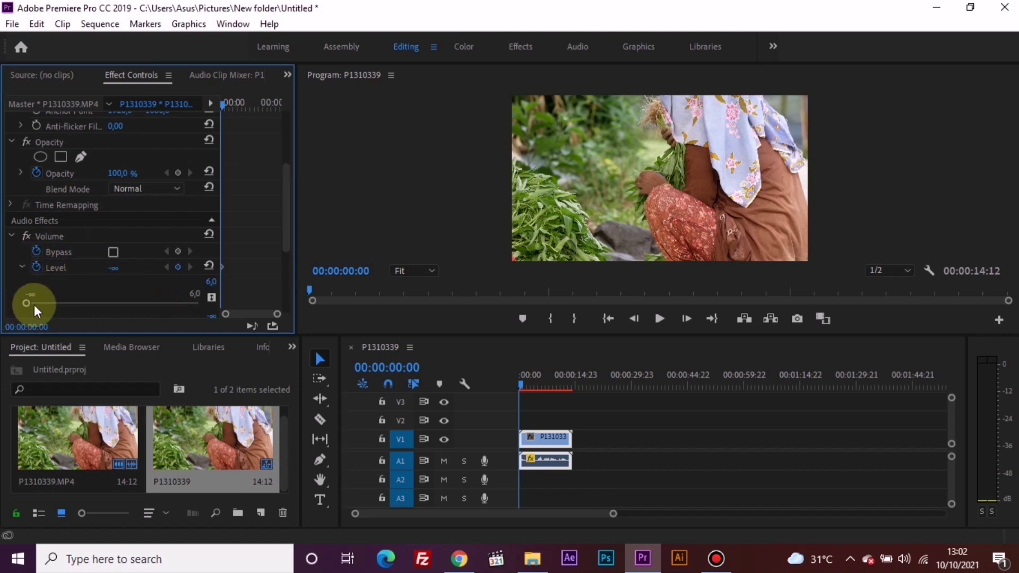
pyautogui.click(721, 234)
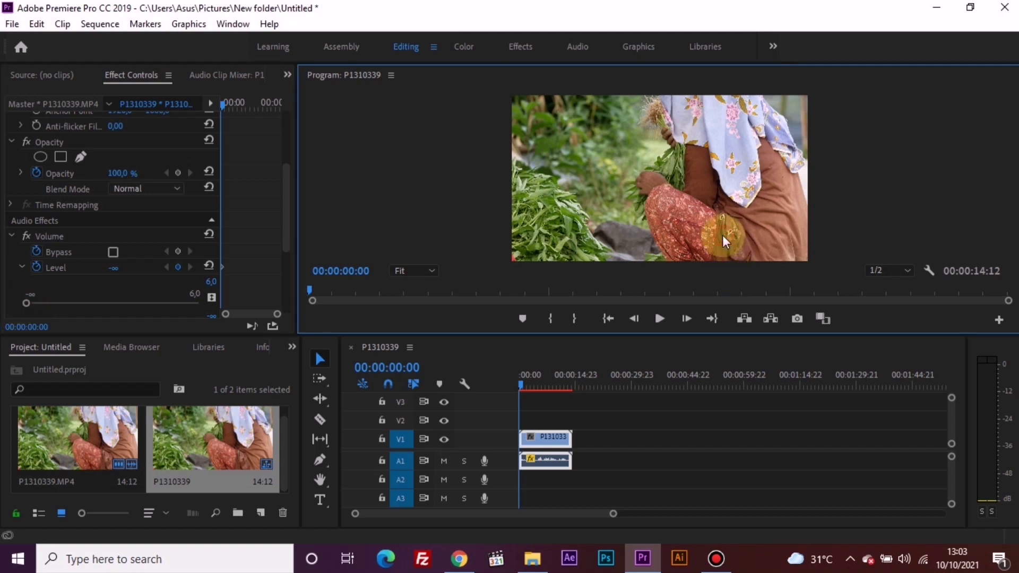
# - Play the sequence to check the footage from the start through to its end
pyautogui.click(660, 319)
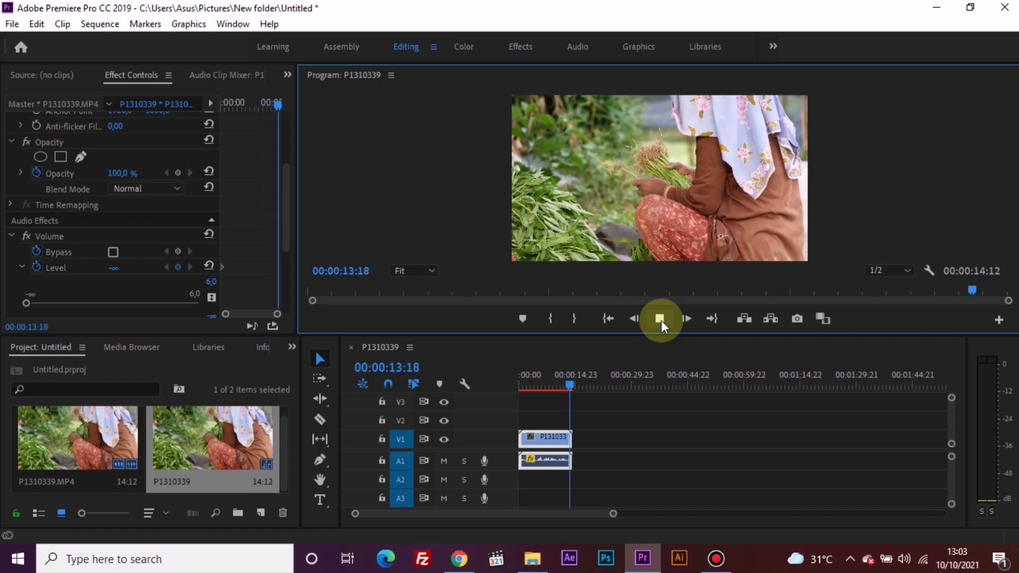
pyautogui.click(660, 319)
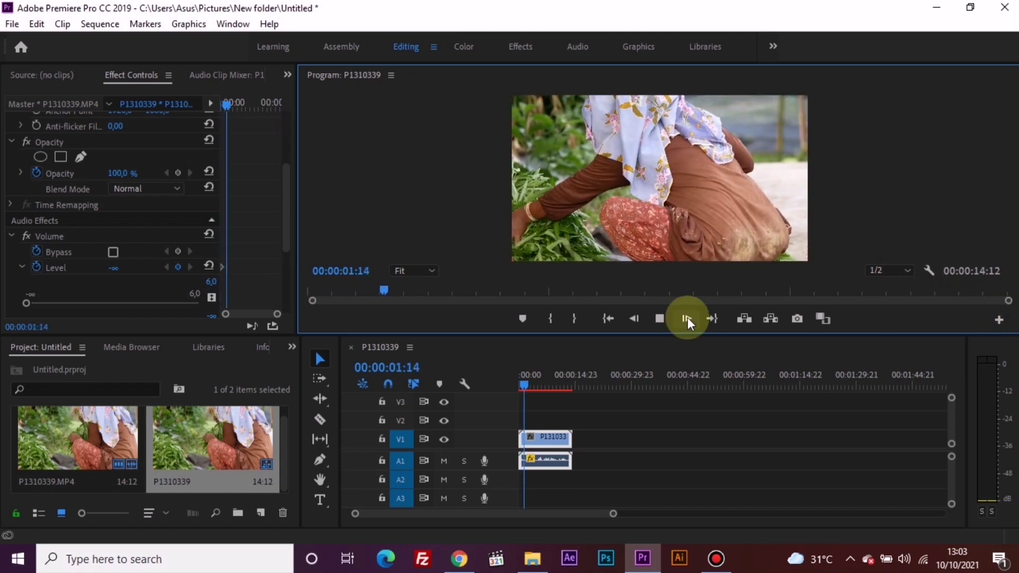
pyautogui.click(660, 318)
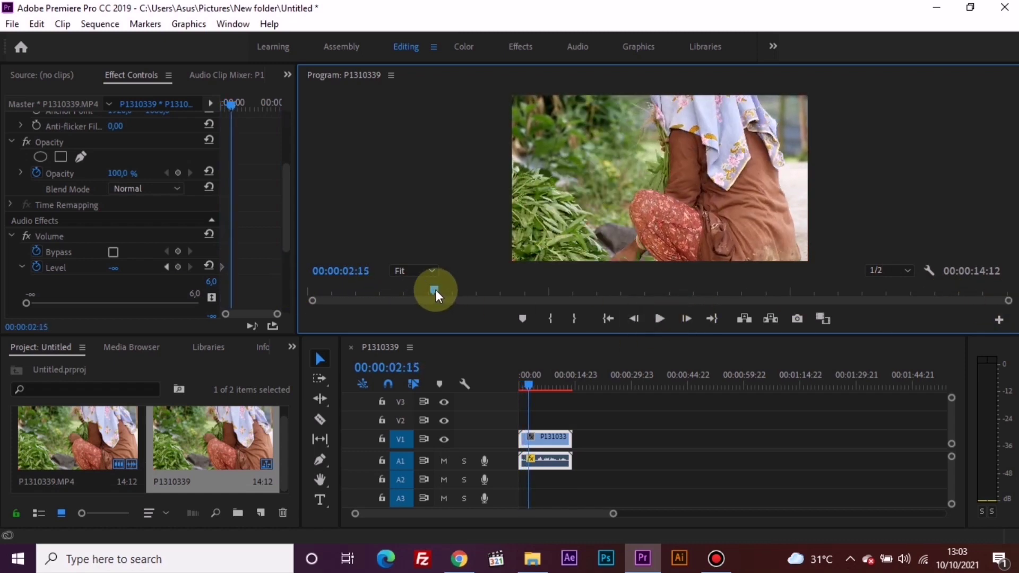
# - Split the P1310339 clip at 00:00:13:12 with the Razor tool and ripple delete the remaining end piece
pyautogui.moveTo(435, 290); pyautogui.dragTo(961, 348)
pyautogui.click(320, 421)
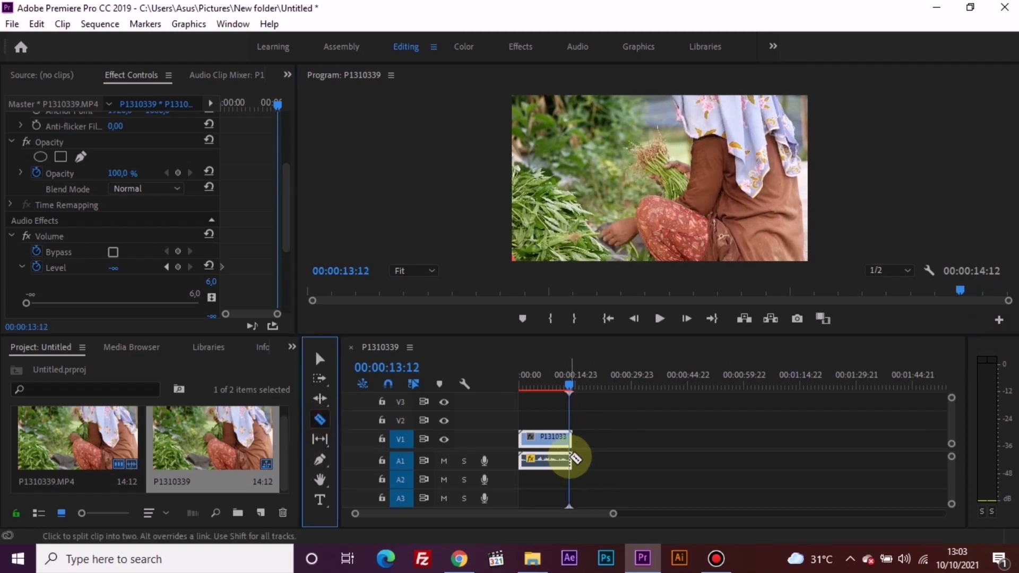
pyautogui.click(570, 457)
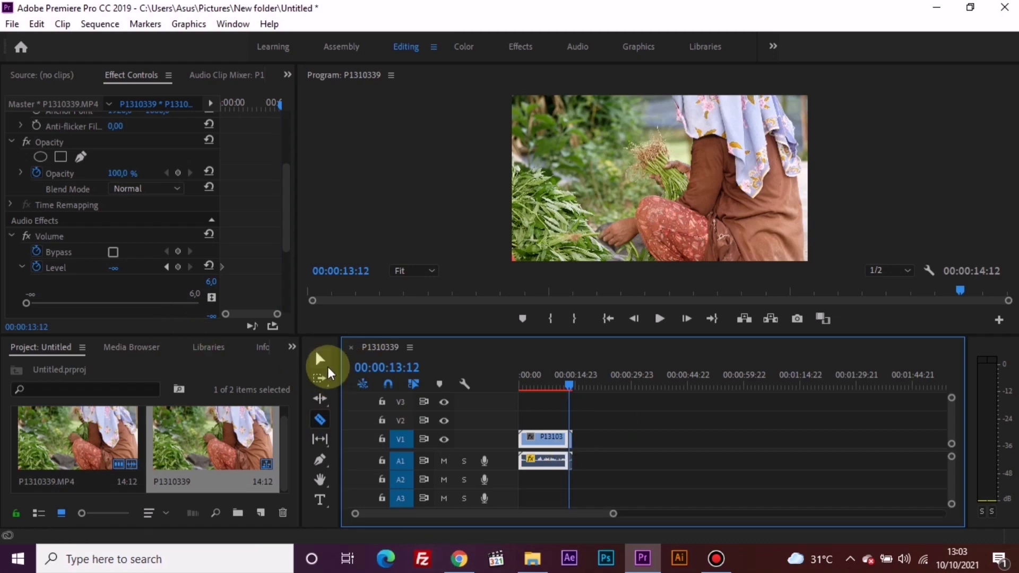
pyautogui.click(321, 360)
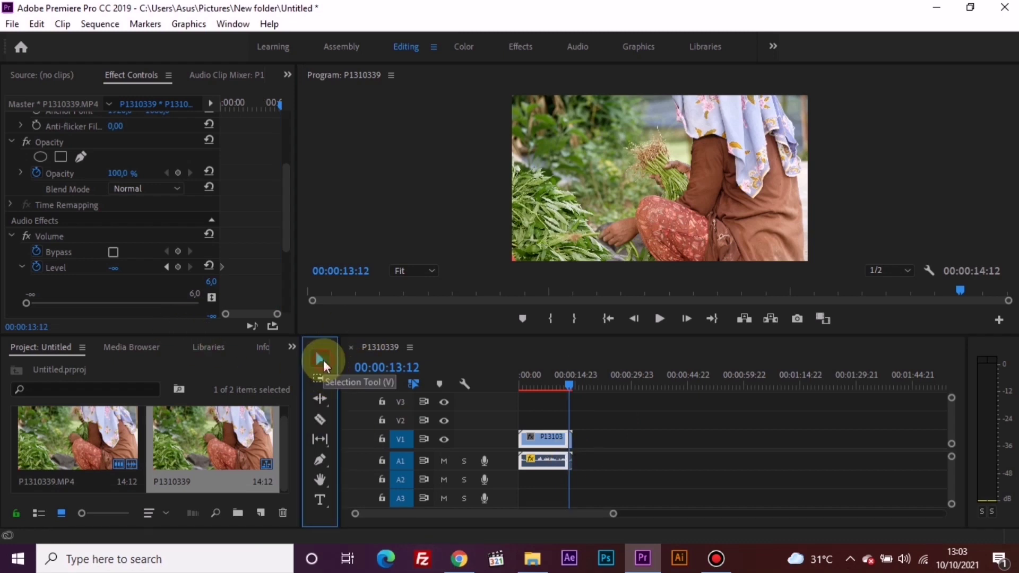
pyautogui.rightClick(571, 445)
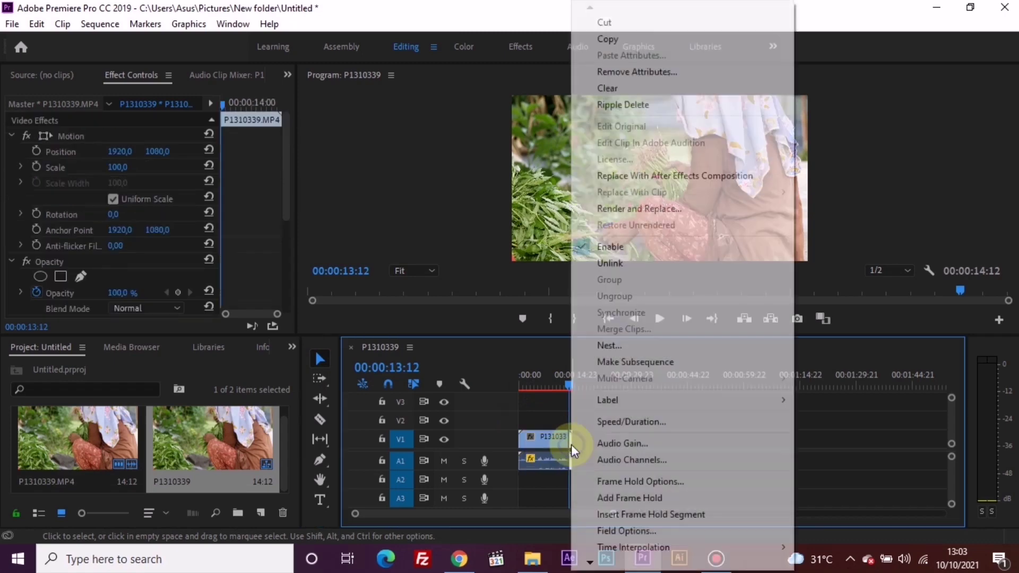
pyautogui.click(684, 106)
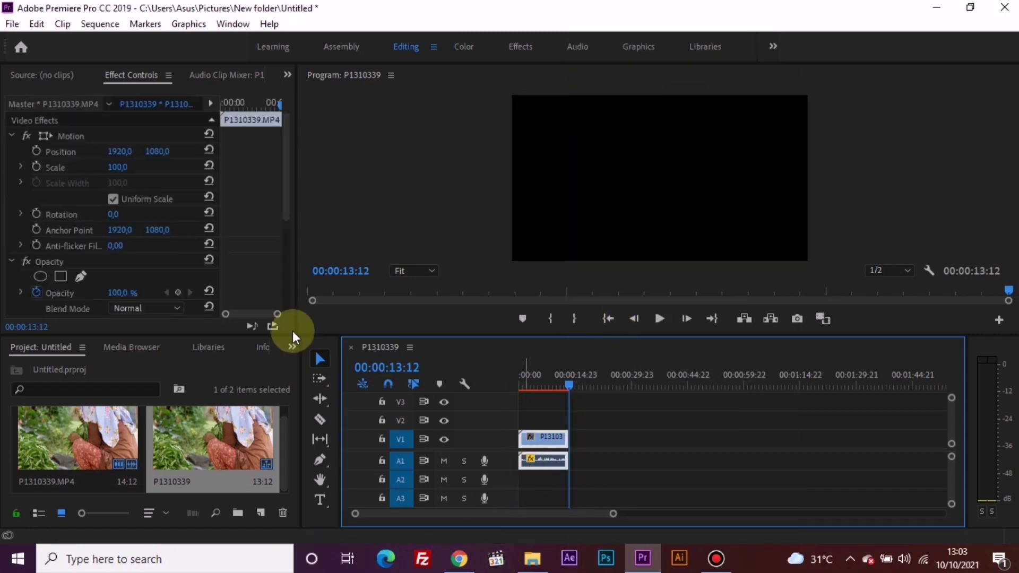
# - Set the trimmed clip's volume level to -∞ at 00:00:13:12 as well
pyautogui.scroll(-5, 88, 243)
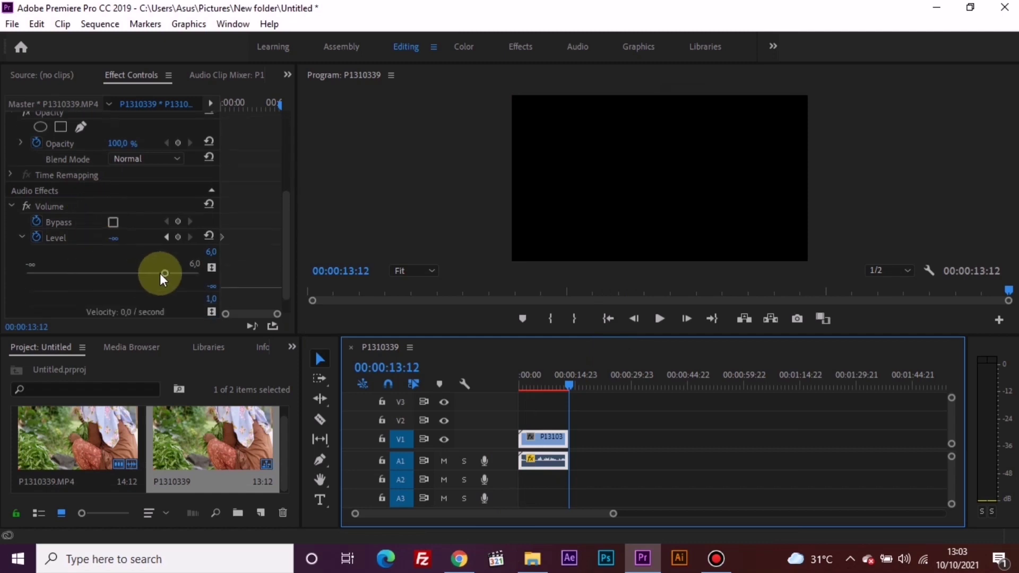
pyautogui.moveTo(161, 273); pyautogui.dragTo(11, 313)
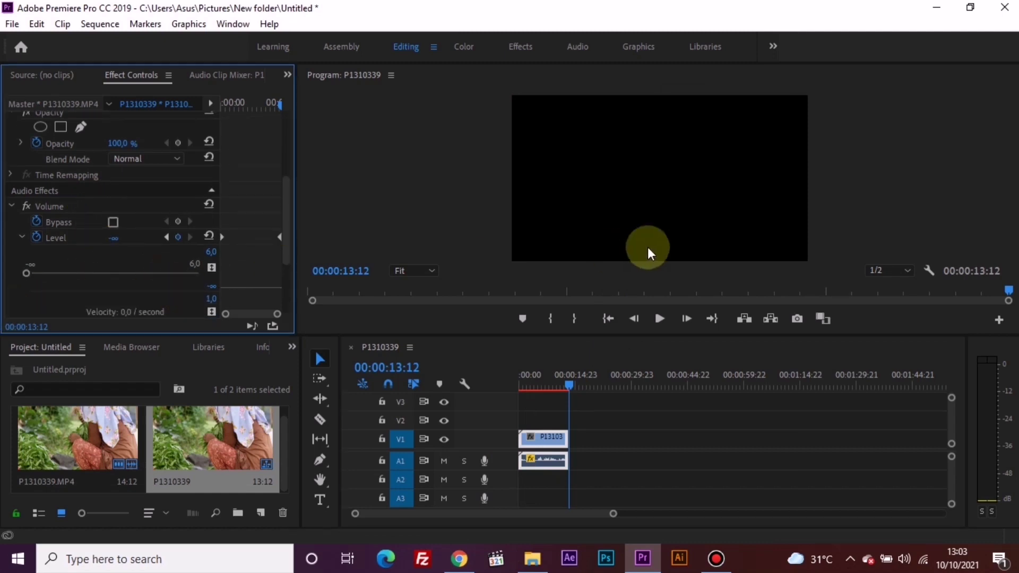
pyautogui.click(681, 217)
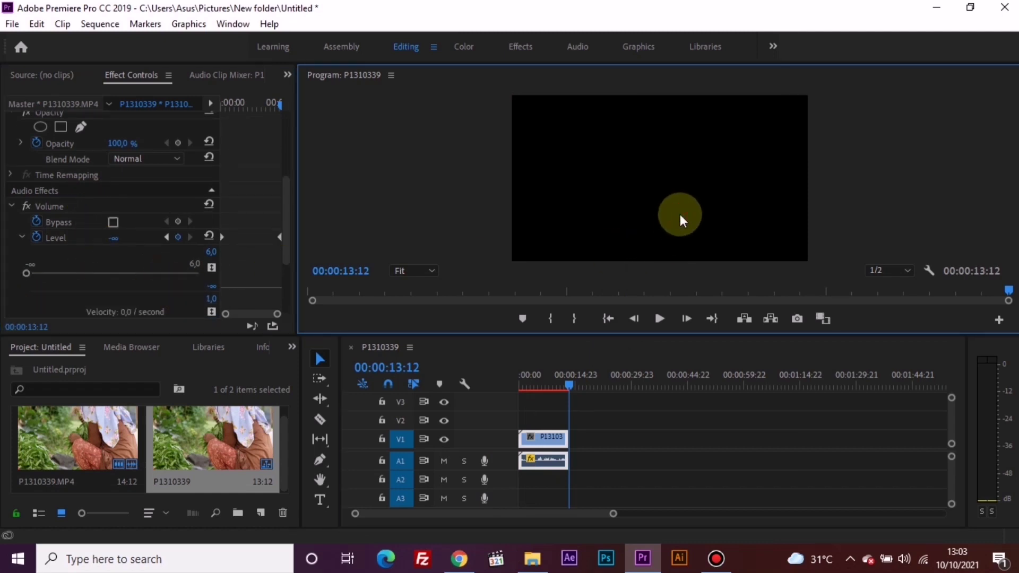
# - Open the export settings for the P1310339 sequence and choose the High Quality 2160p 4K preset with H.264 format
pyautogui.hotkey('ctrl', 'm')
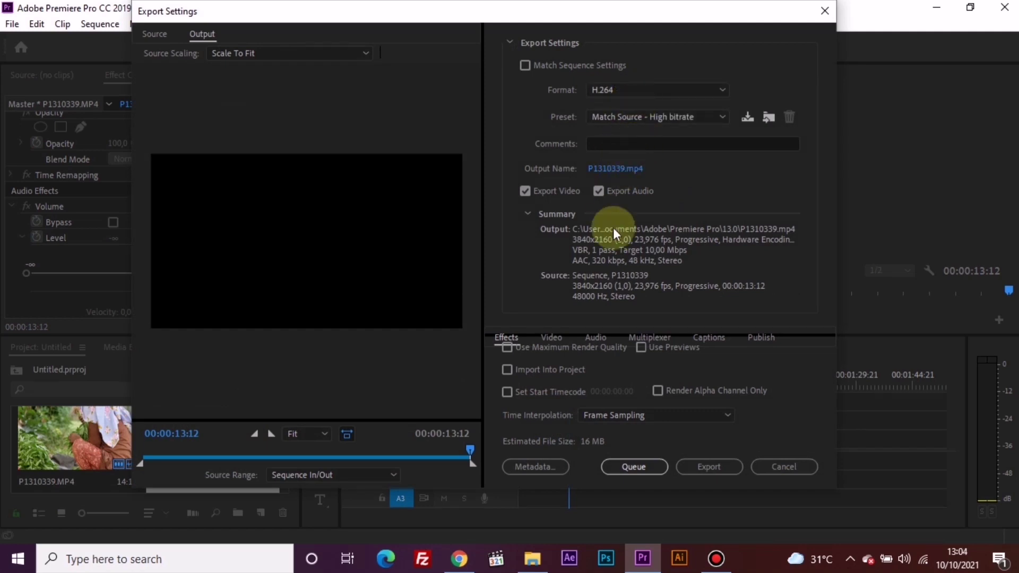
pyautogui.click(647, 115)
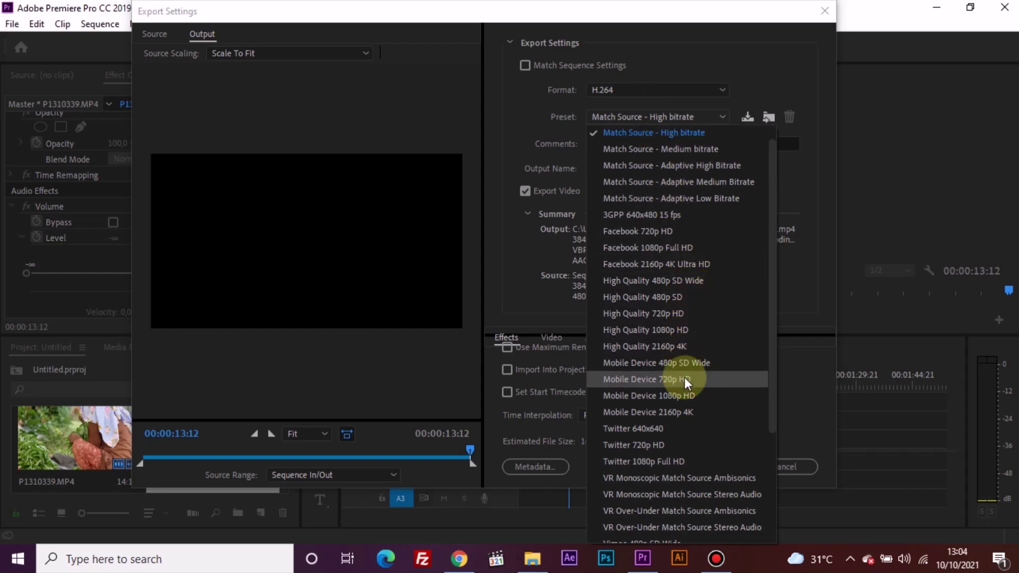
pyautogui.click(696, 348)
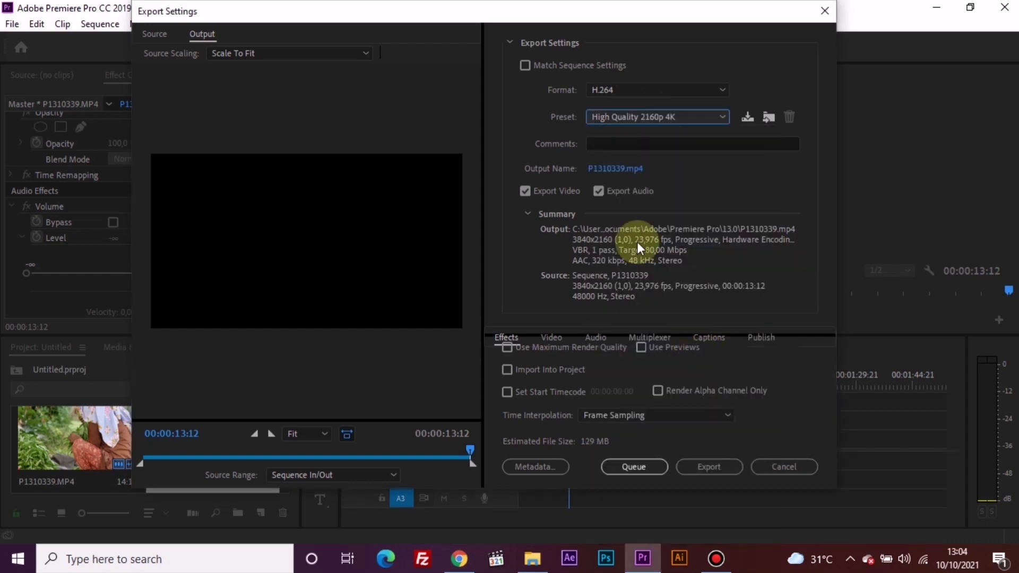
pyautogui.click(152, 36)
pyautogui.click(200, 36)
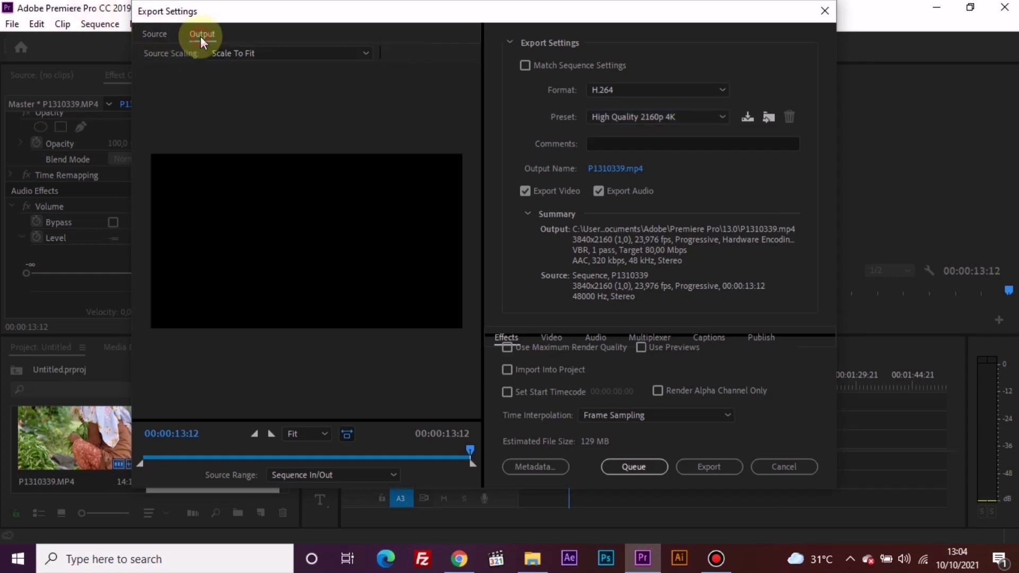
# - Export the sequence as P1310339.mp4, and close Premiere Pro with the project changes saved
pyautogui.click(709, 467)
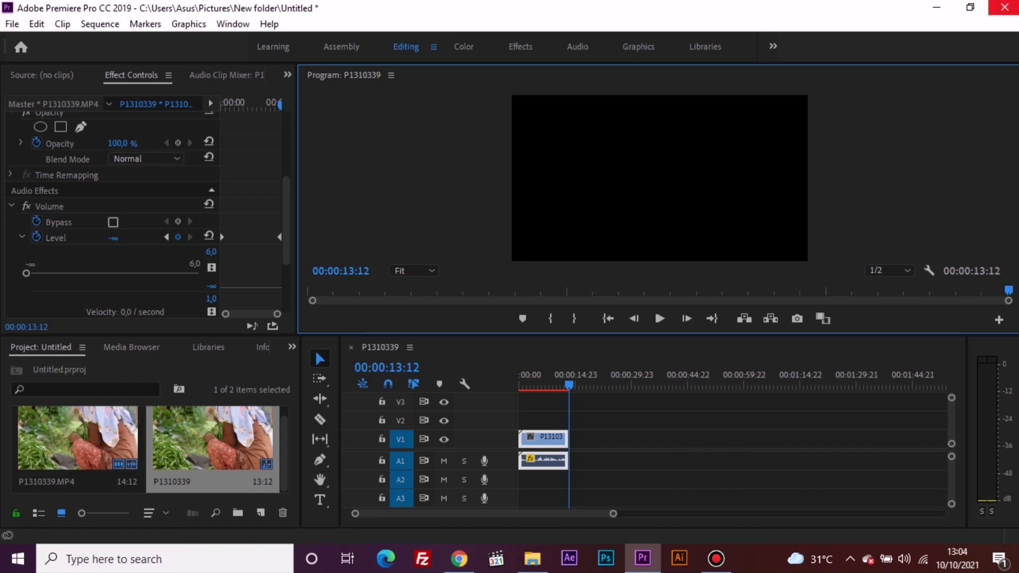
pyautogui.click(1005, 7)
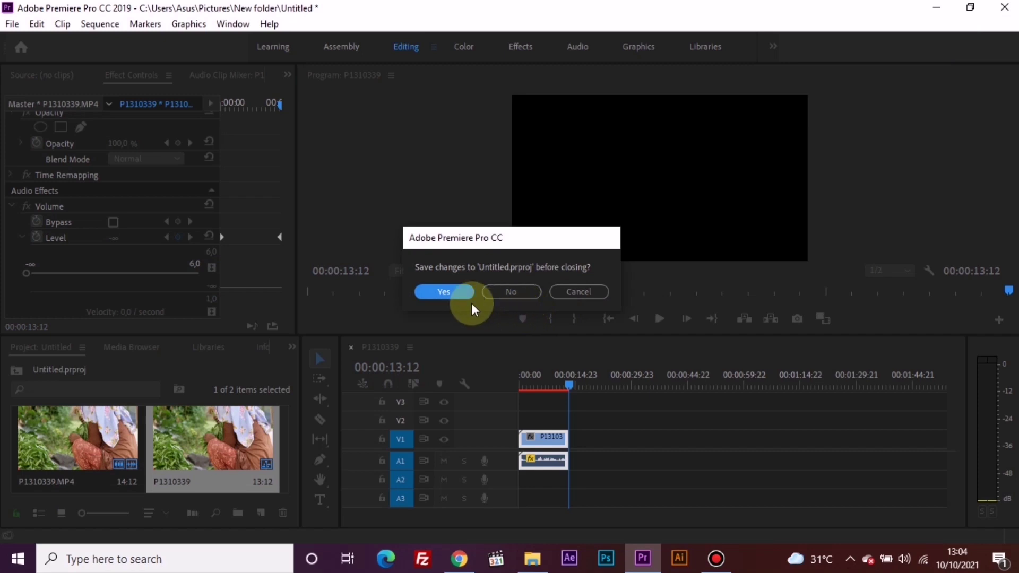
pyautogui.click(441, 295)
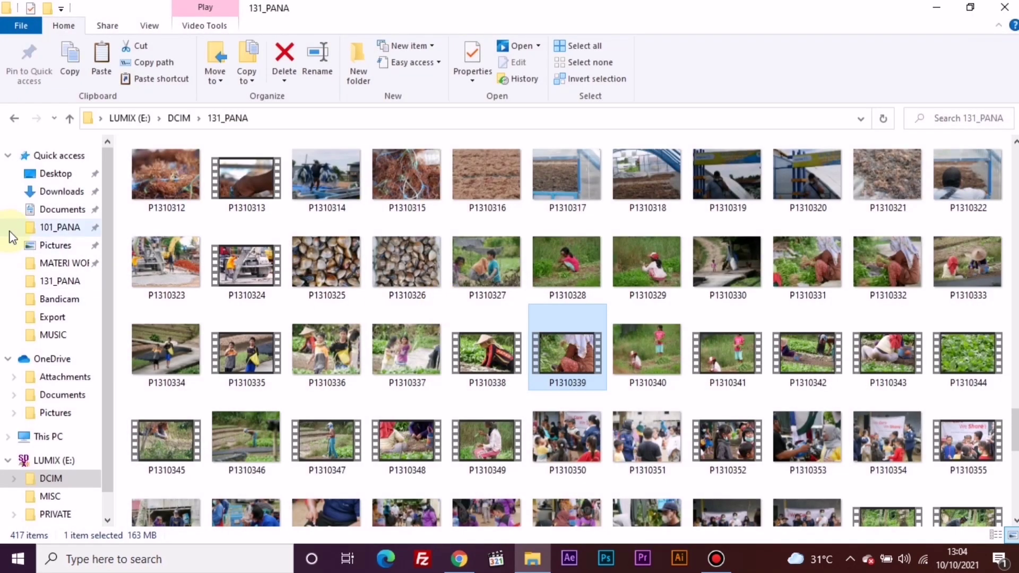
# - Open the folder Documents > Adobe > Premiere Pro > 13.0 and locate the exported P1310339 video
pyautogui.click(66, 213)
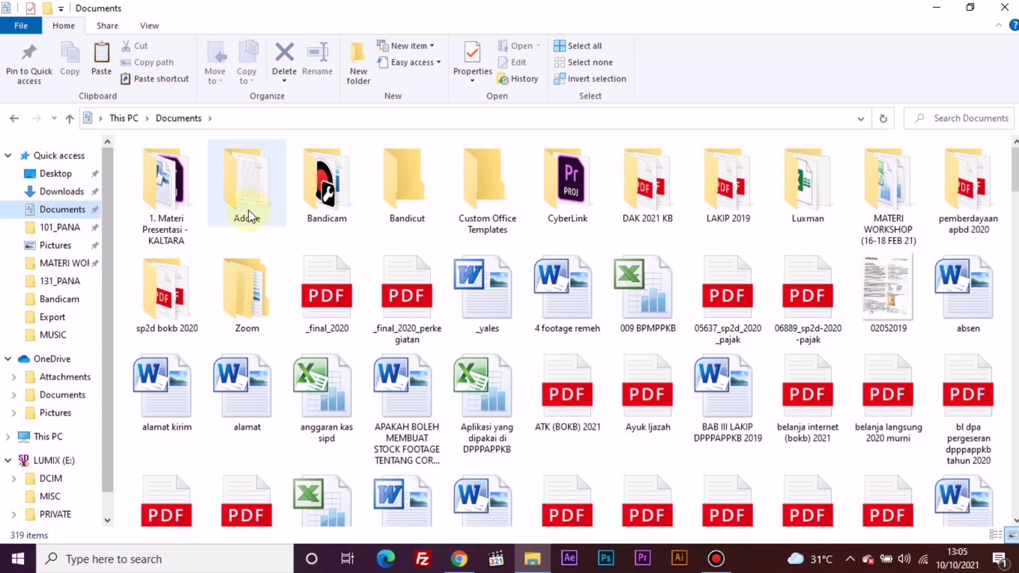
pyautogui.doubleClick(246, 215)
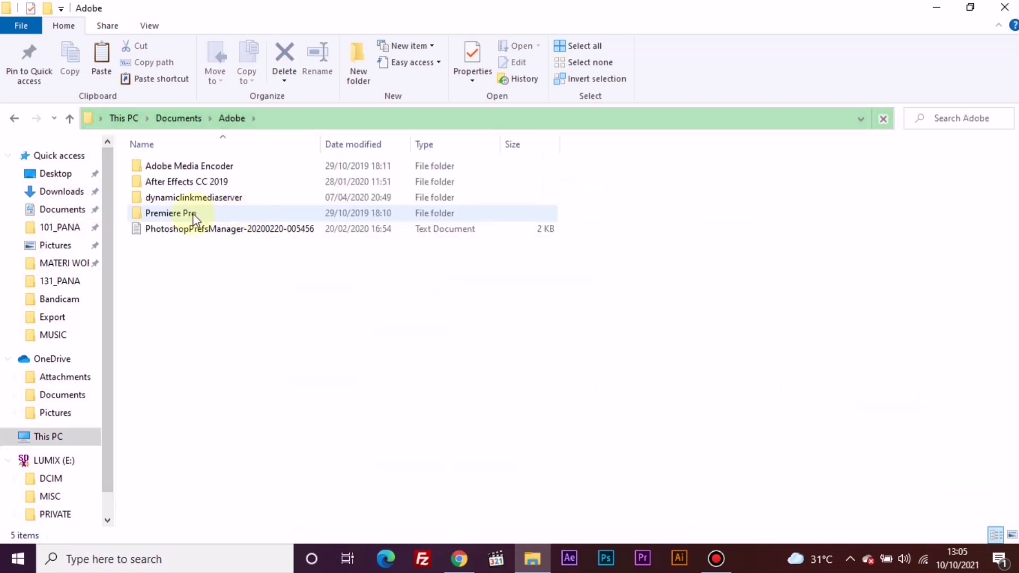
pyautogui.click(177, 215)
pyautogui.doubleClick(177, 215)
pyautogui.click(168, 166)
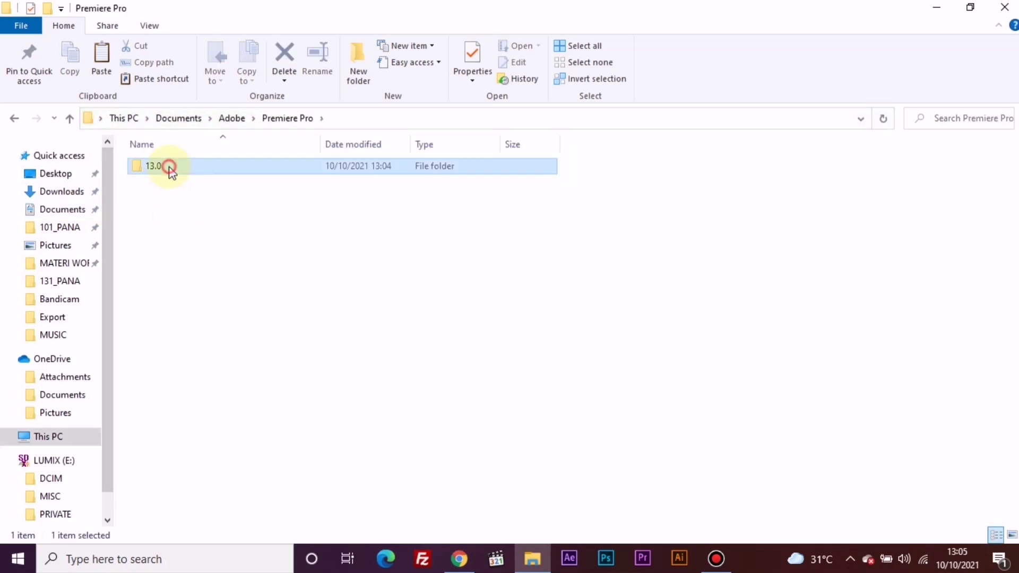
pyautogui.doubleClick(168, 166)
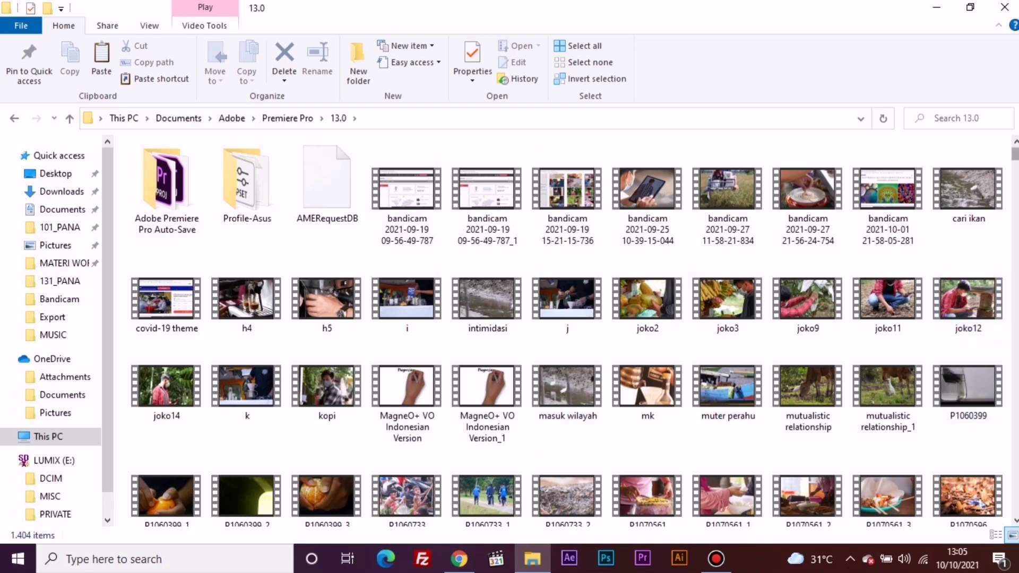
pyautogui.scroll(-20, 864, 154)
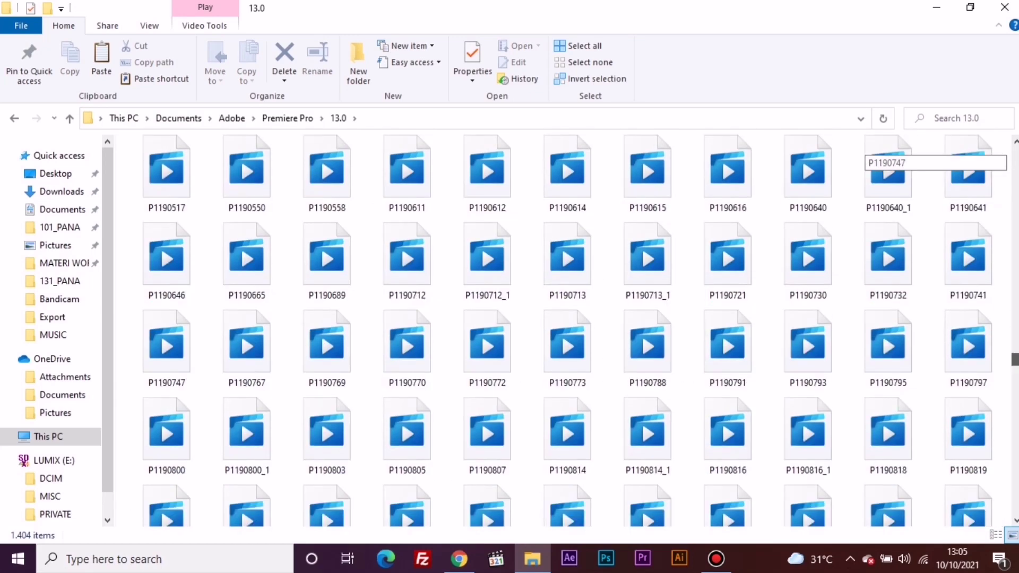
pyautogui.scroll(-10, 865, 154)
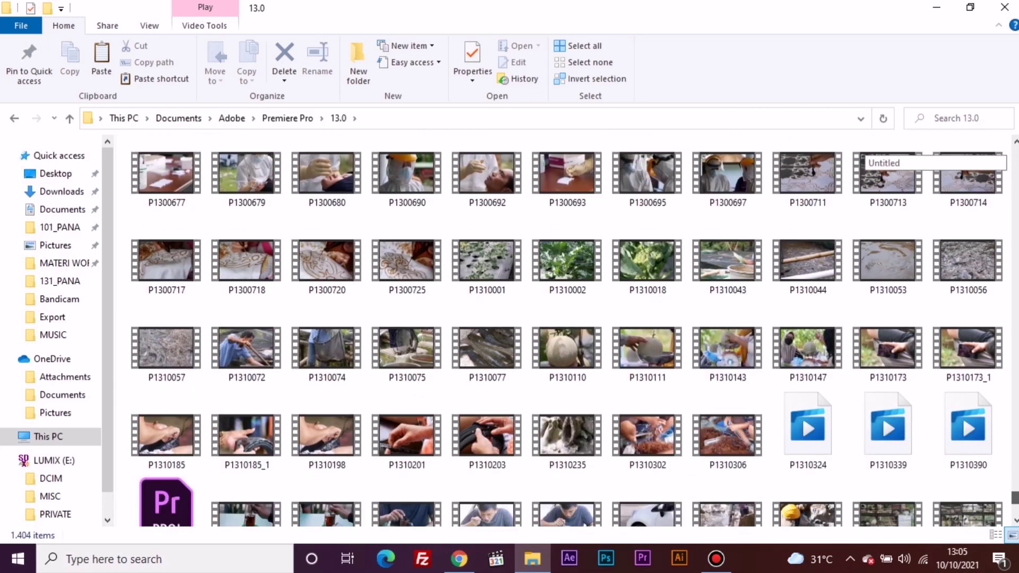
pyautogui.scroll(-2, 865, 154)
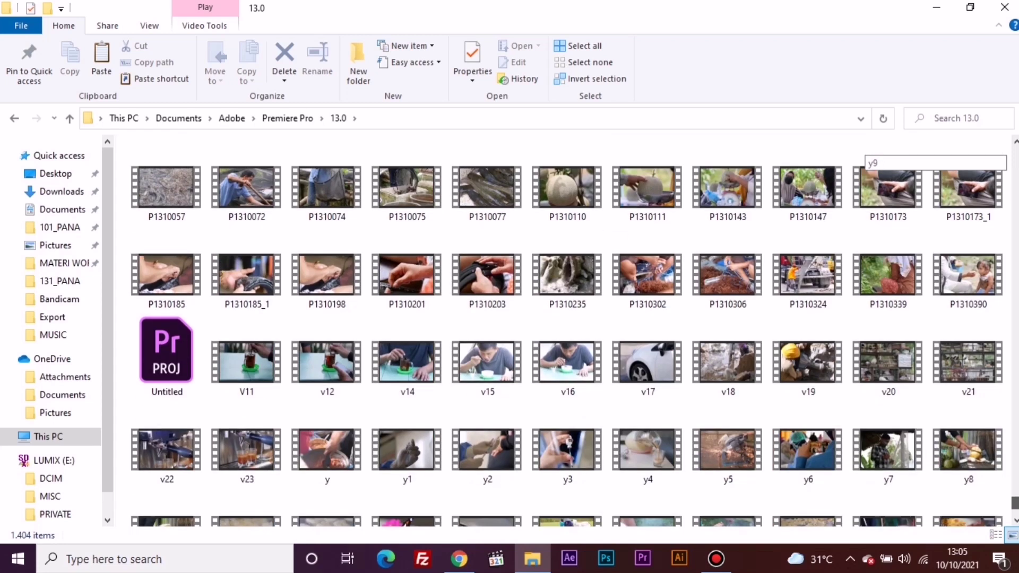
# - Select the six consecutive video files from P1310235 through P1310390 in the 13.0 folder
pyautogui.click(569, 281)
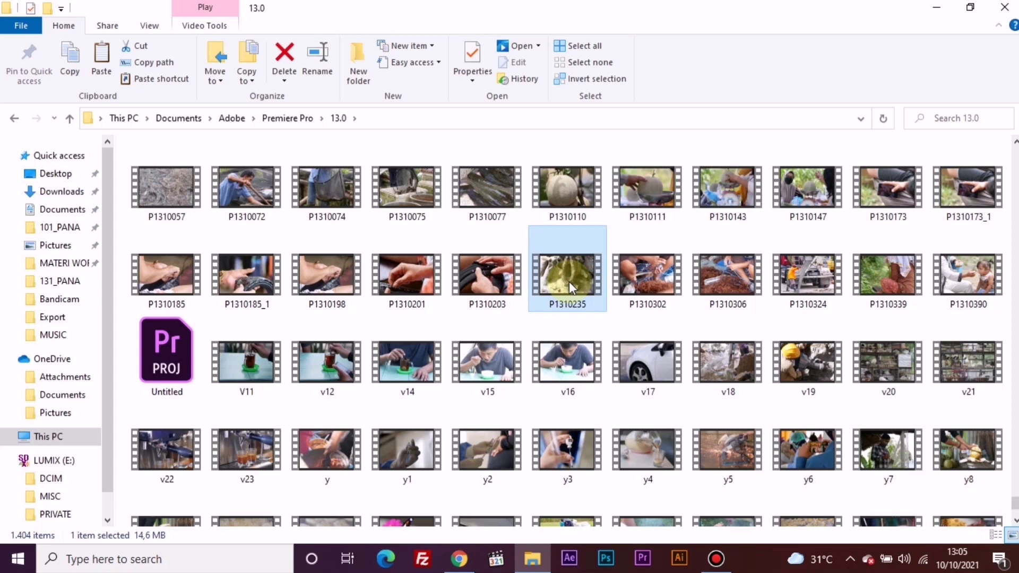
pyautogui.hotkey('shift', 'Right')
pyautogui.hotkey('shift', 'Right')
pyautogui.hotkey('shift', 'Right')
pyautogui.hotkey('shift', 'Right')
pyautogui.hotkey('shift', 'Right')
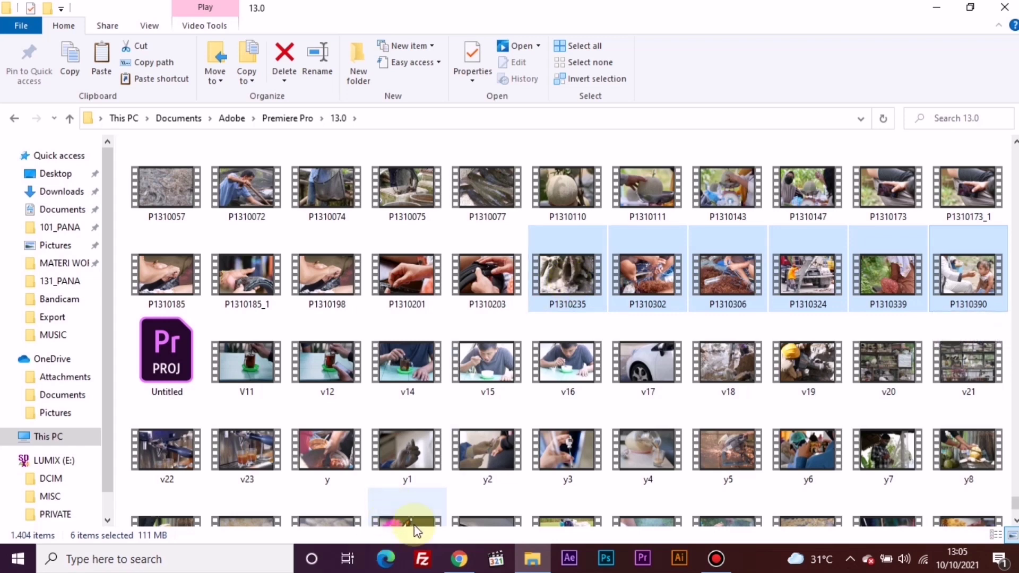
# - Switch to Chrome, upload the six selected clips to Shutterstock Contributor, and continue to the Submit content page
pyautogui.click(459, 562)
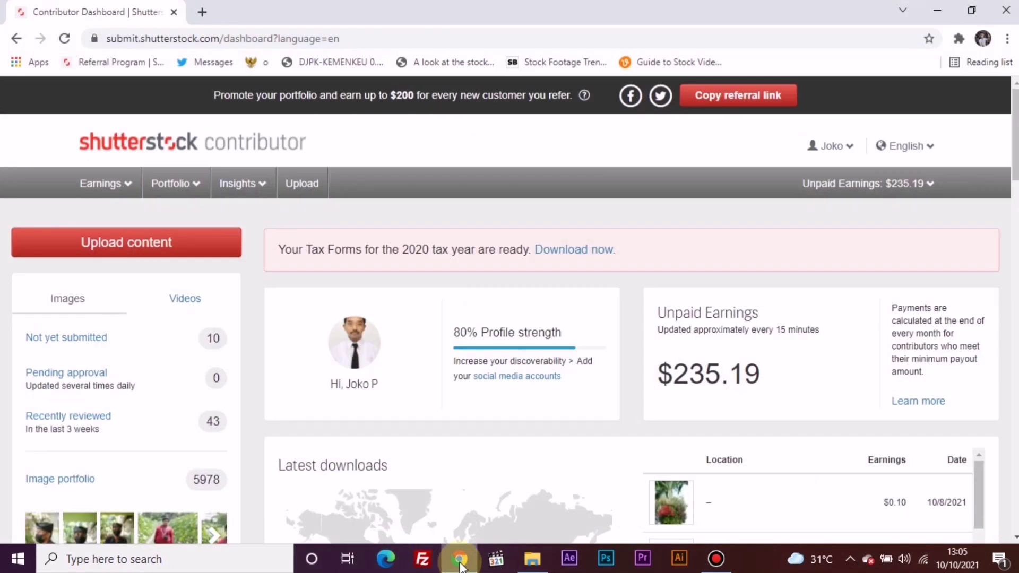
pyautogui.click(149, 242)
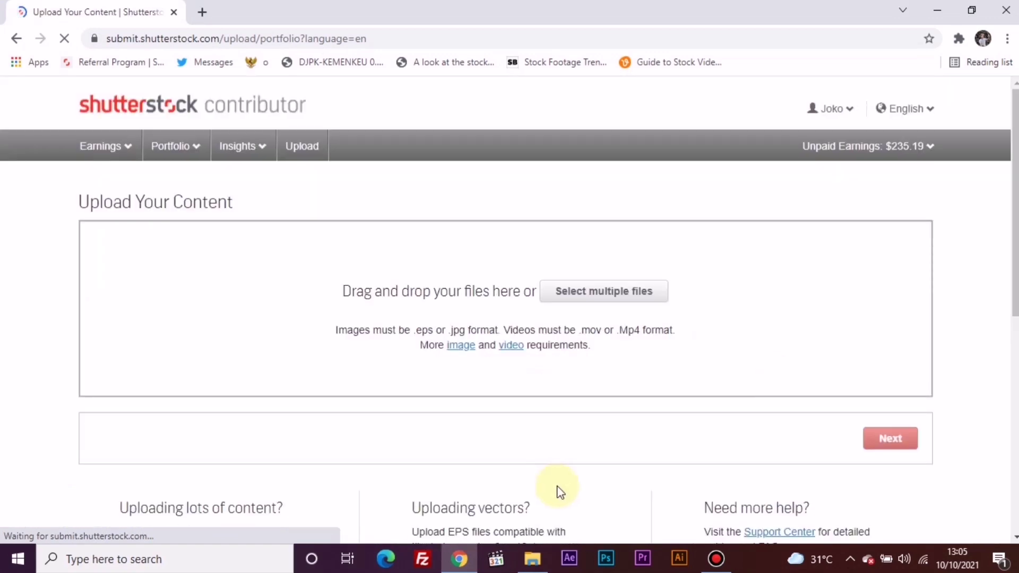
pyautogui.click(532, 560)
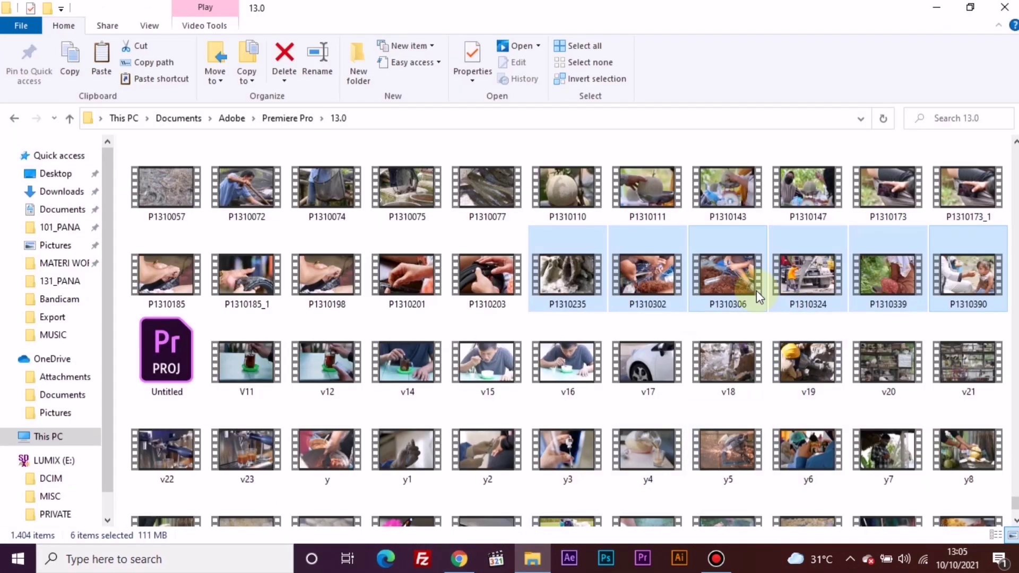
pyautogui.moveTo(730, 283); pyautogui.dragTo(308, 339)
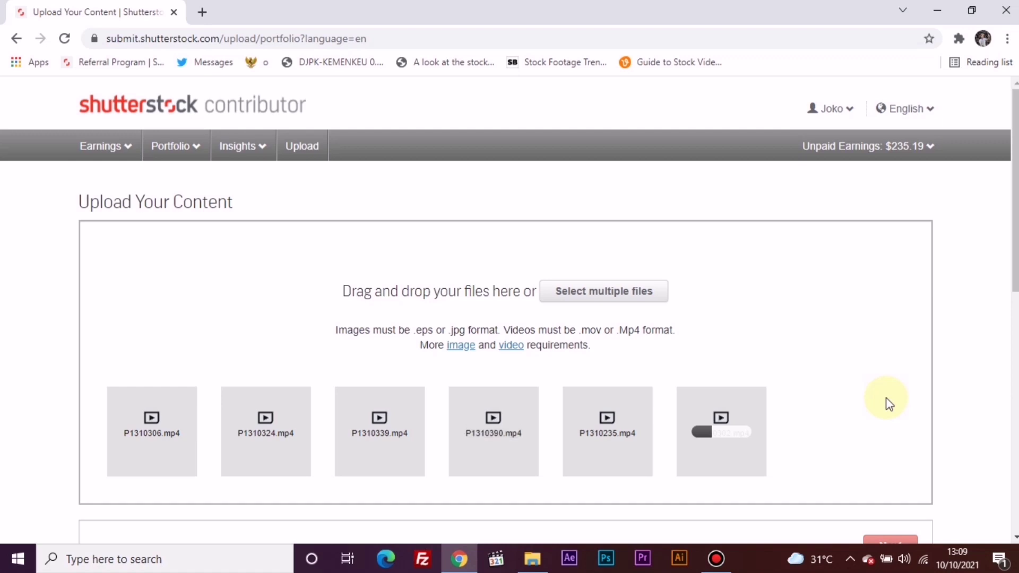
pyautogui.scroll(-2, 889, 404)
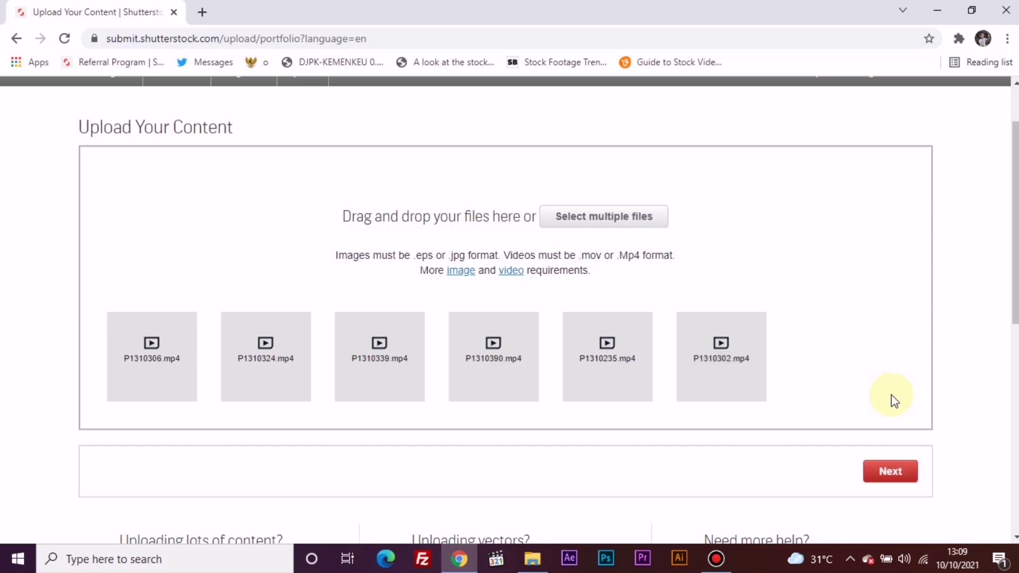
pyautogui.click(905, 475)
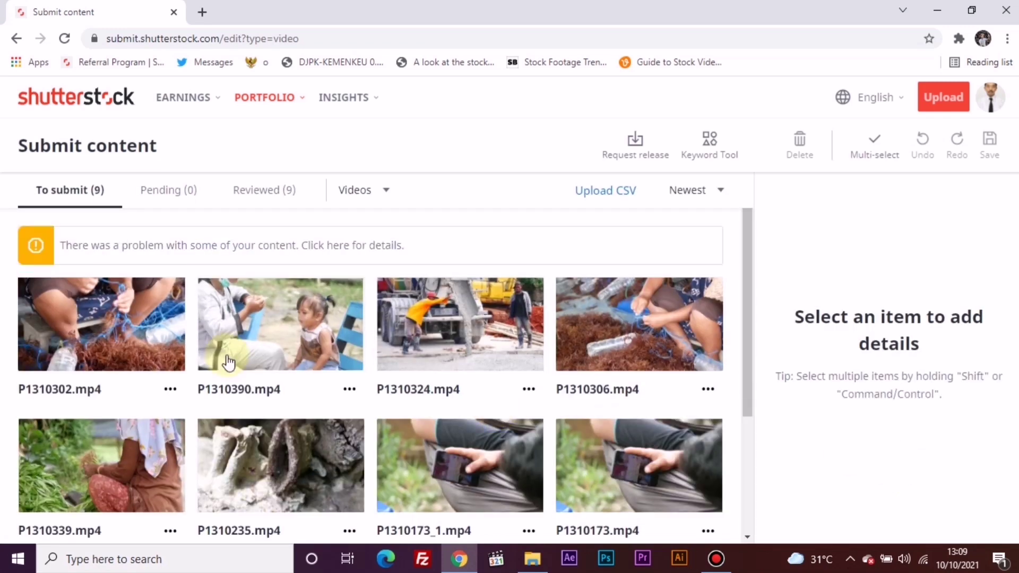
# - Look through the videos waiting for submission and select P1310339.mp4 to edit its details
pyautogui.scroll(-3, 227, 362)
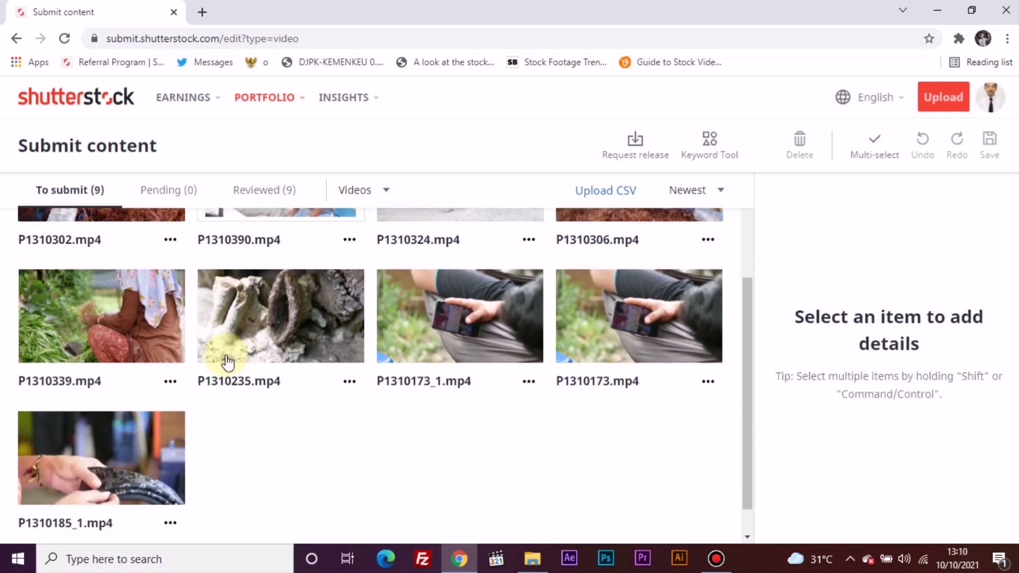
pyautogui.scroll(3, 227, 363)
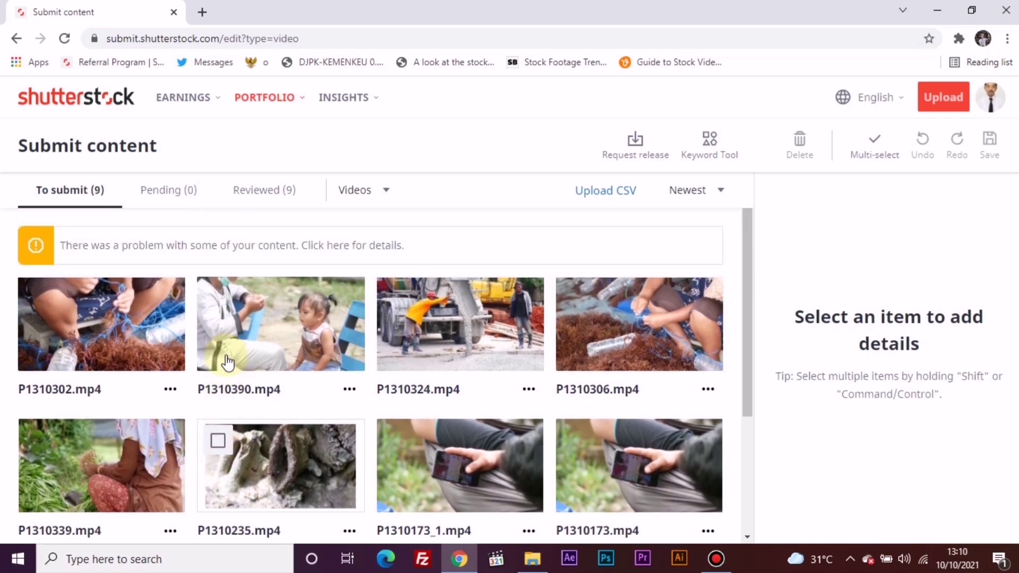
pyautogui.scroll(-2, 227, 361)
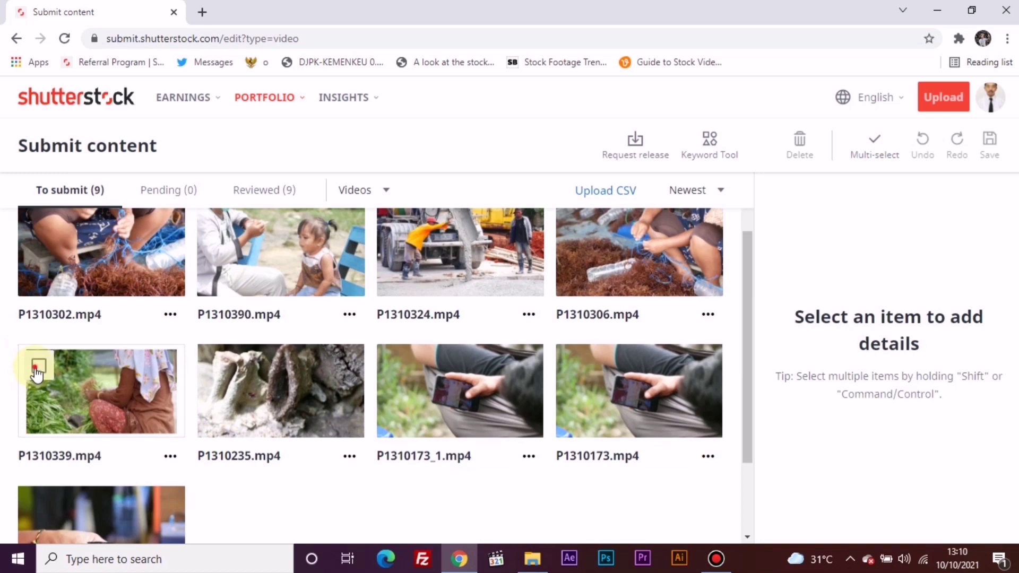
pyautogui.click(36, 372)
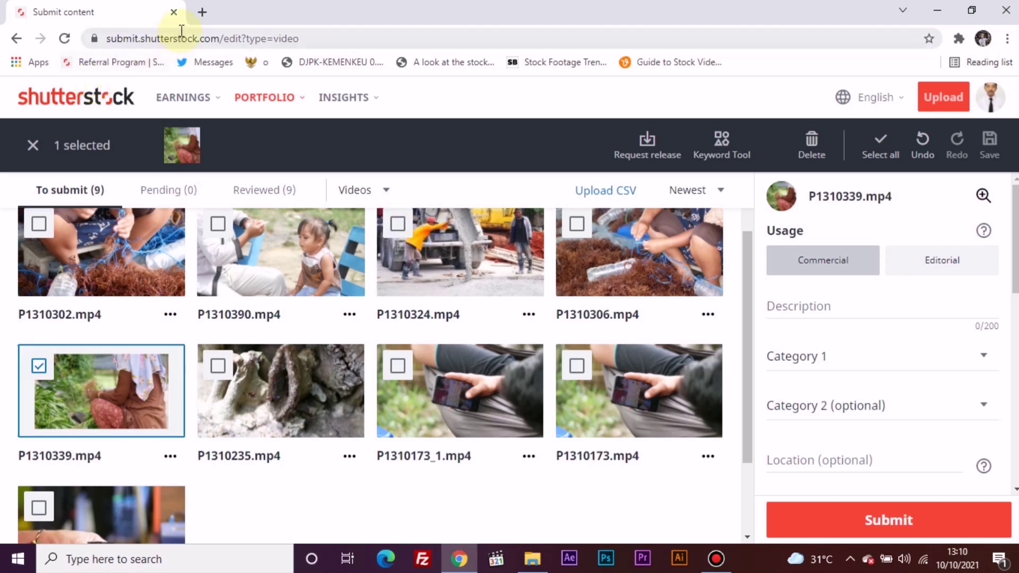
# - Open Shutterstock in a new browser tab and go to the contributor dashboard
pyautogui.click(202, 12)
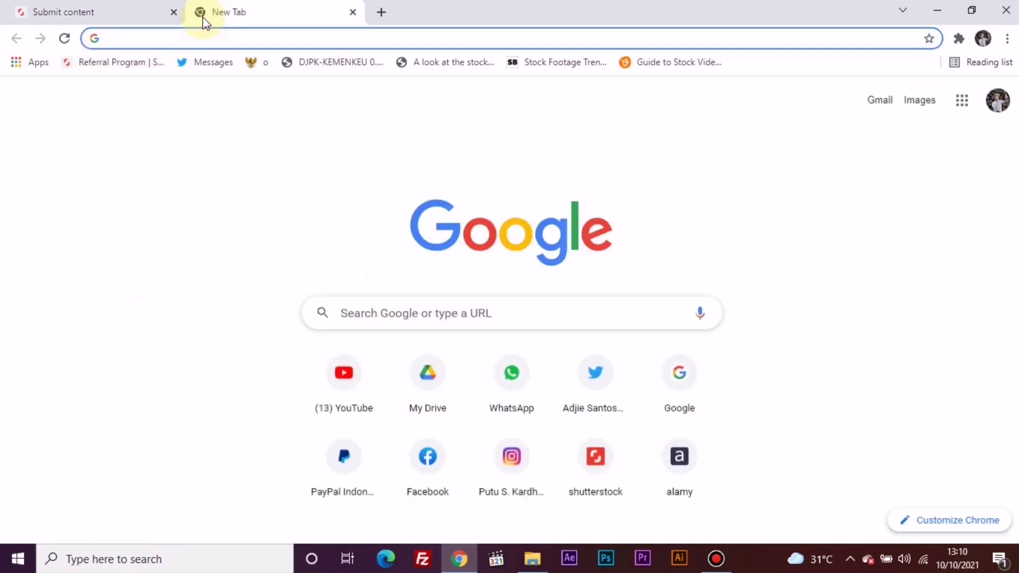
pyautogui.click(586, 474)
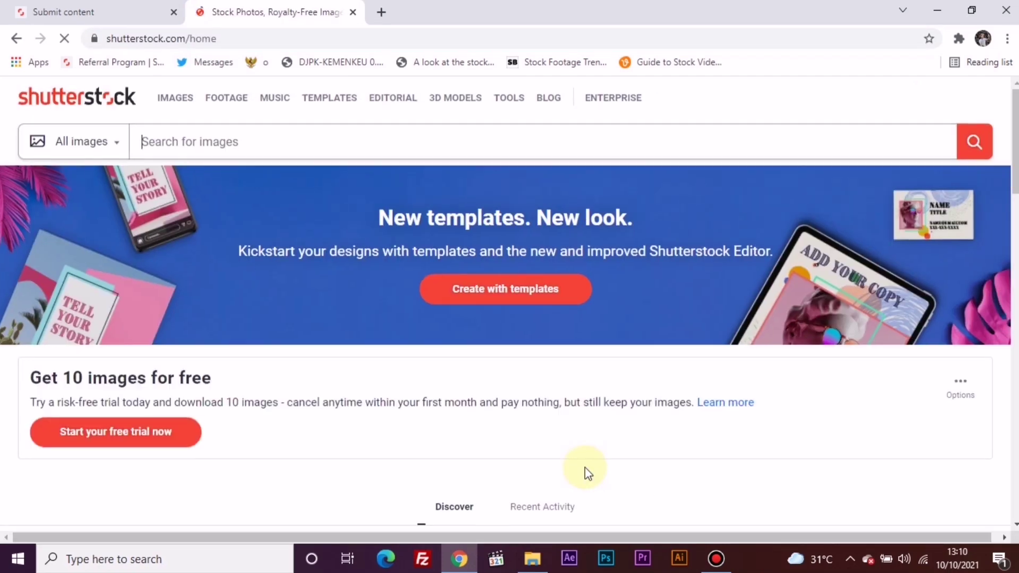
pyautogui.scroll(-10, 584, 470)
pyautogui.scroll(-10, 550, 364)
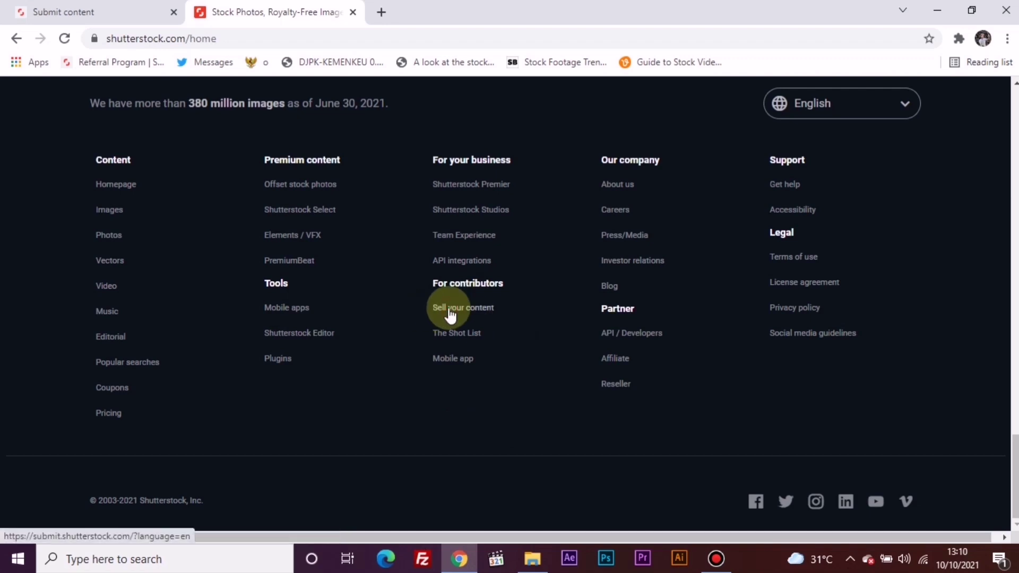
pyautogui.click(448, 313)
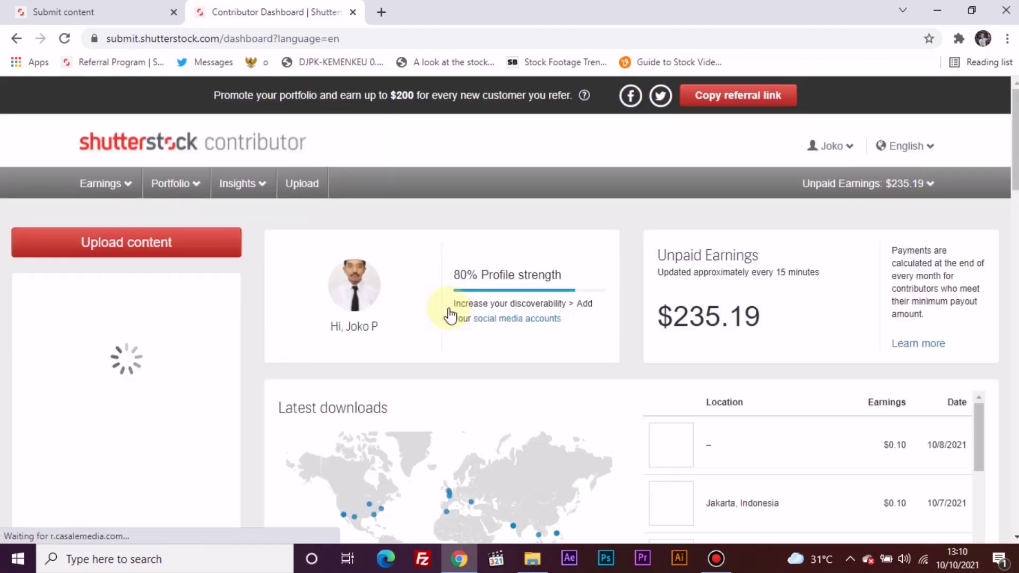
# - Open the recently reviewed videos from the dashboard and examine their approval status and rejection reasons
pyautogui.scroll(-5, 449, 314)
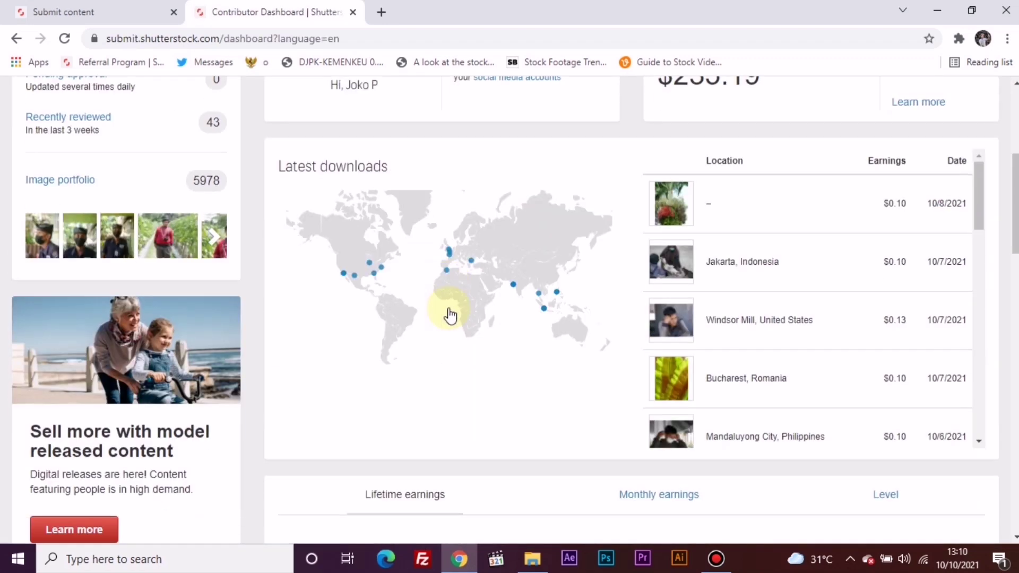
pyautogui.scroll(4, 449, 314)
pyautogui.click(208, 232)
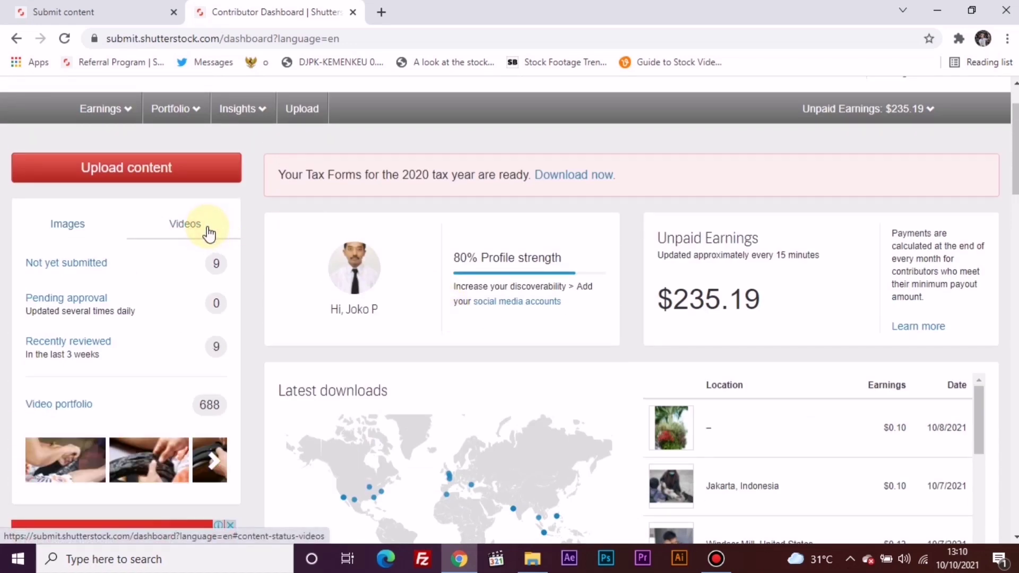
pyautogui.click(100, 348)
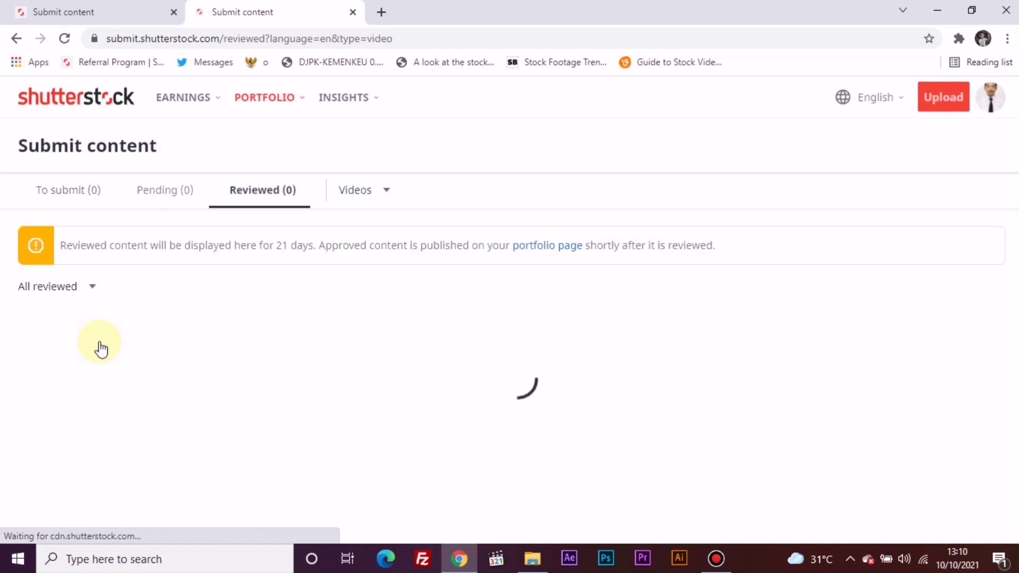
pyautogui.scroll(-12, 101, 349)
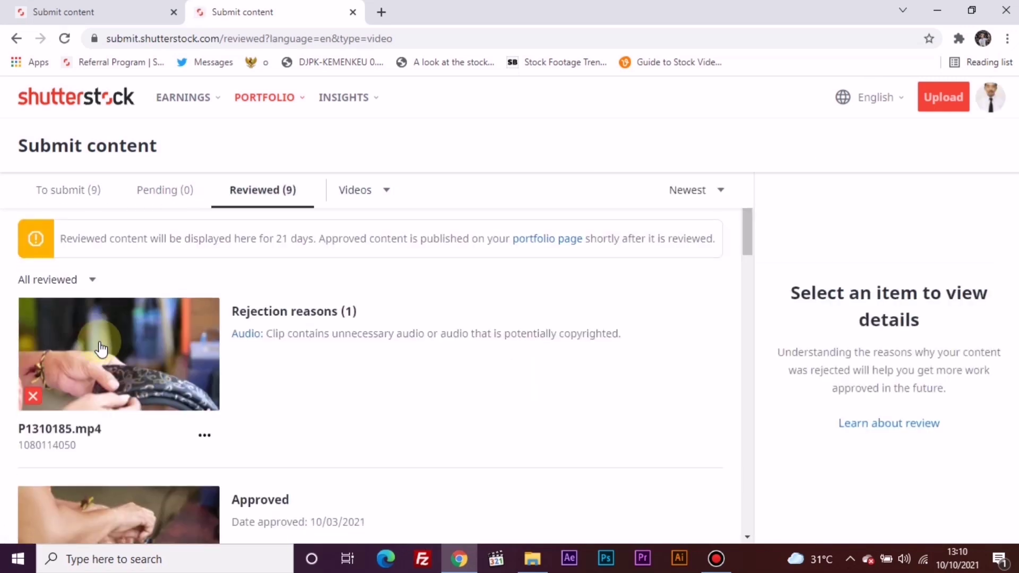
pyautogui.scroll(-15, 101, 349)
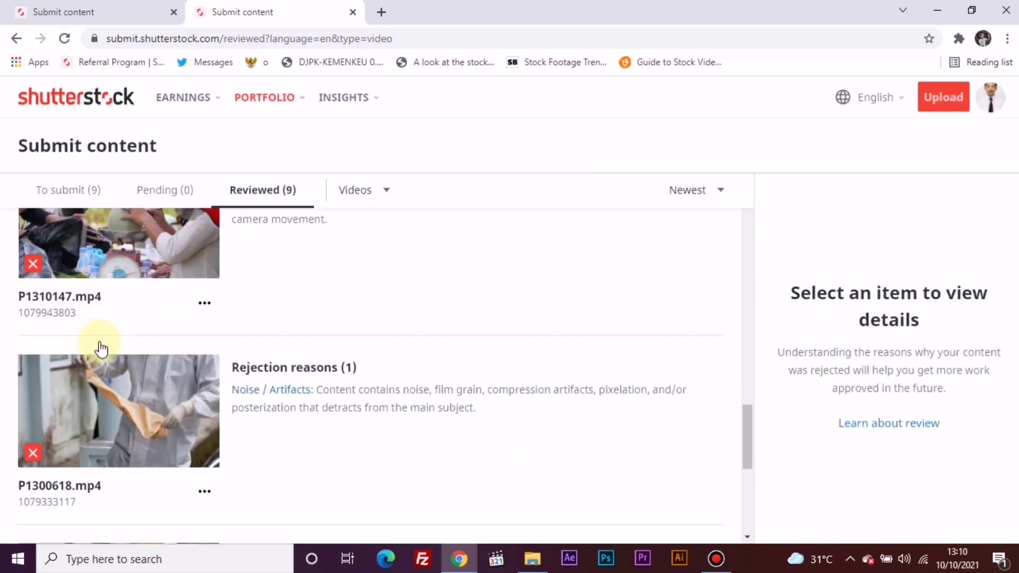
pyautogui.scroll(10, 101, 348)
pyautogui.scroll(10, 101, 349)
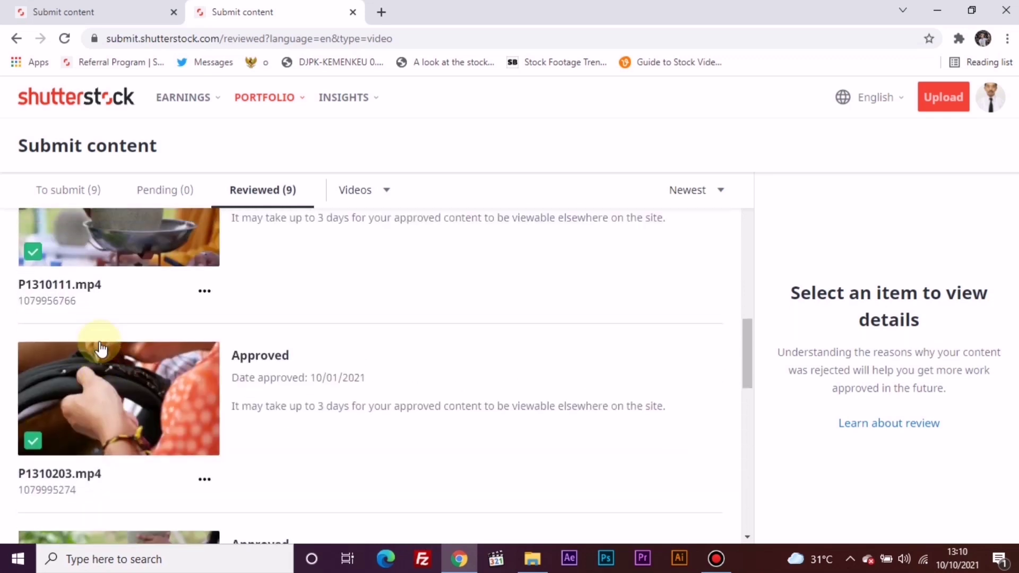
# - Open the Catalog Manager's video collection and filter it by the keyword "vegetables"
pyautogui.click(280, 101)
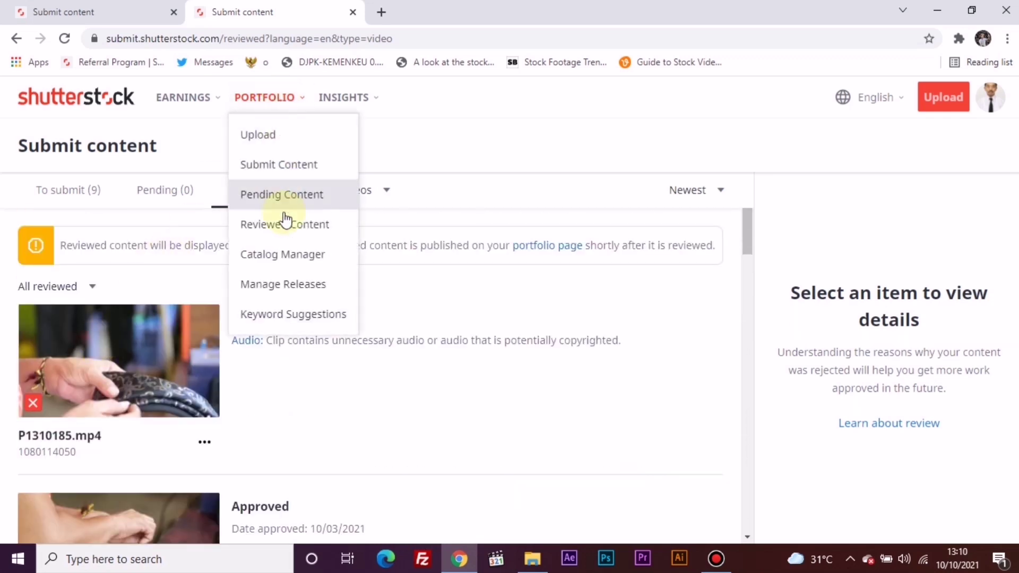
pyautogui.click(291, 264)
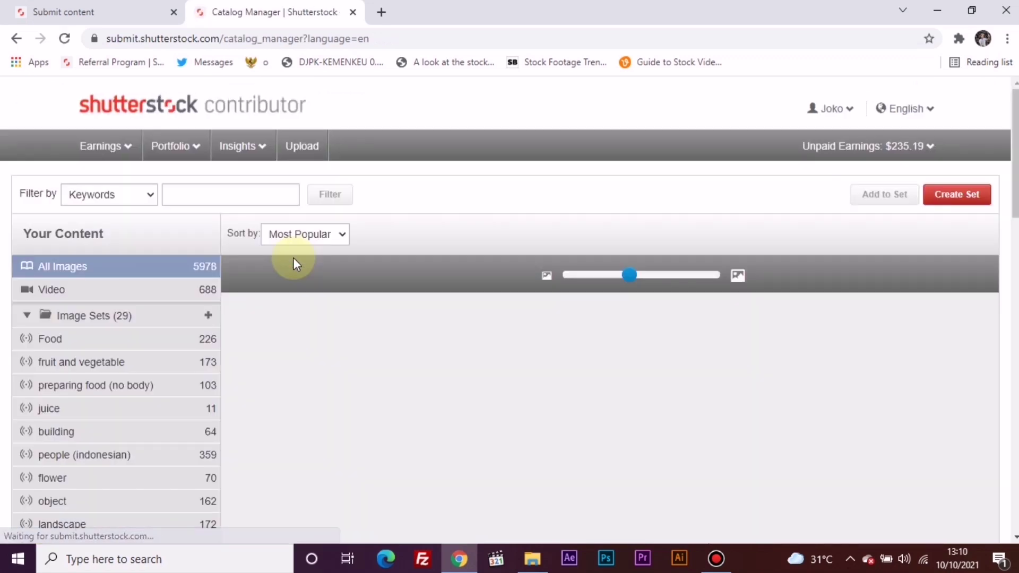
pyautogui.click(105, 290)
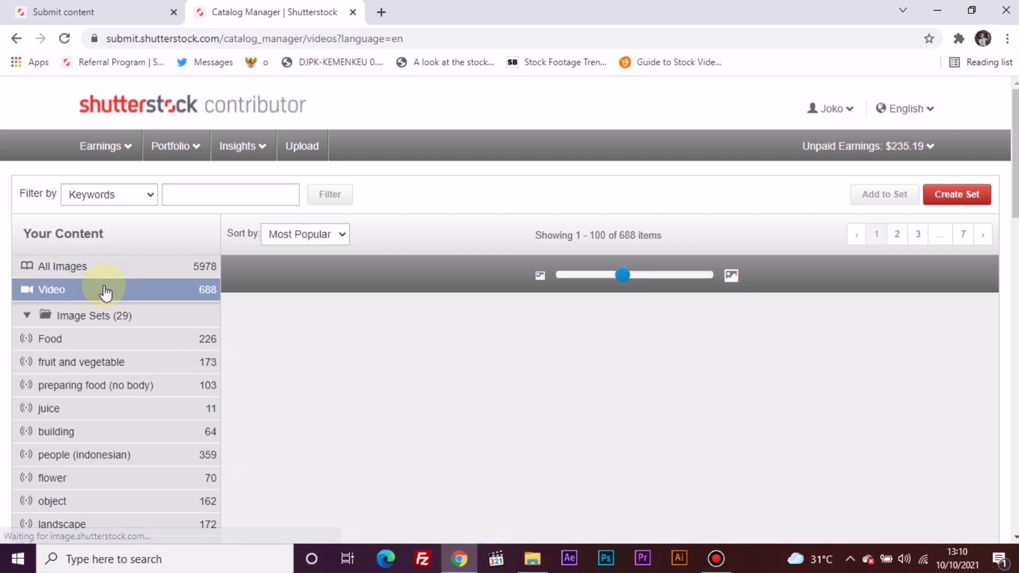
pyautogui.click(235, 200)
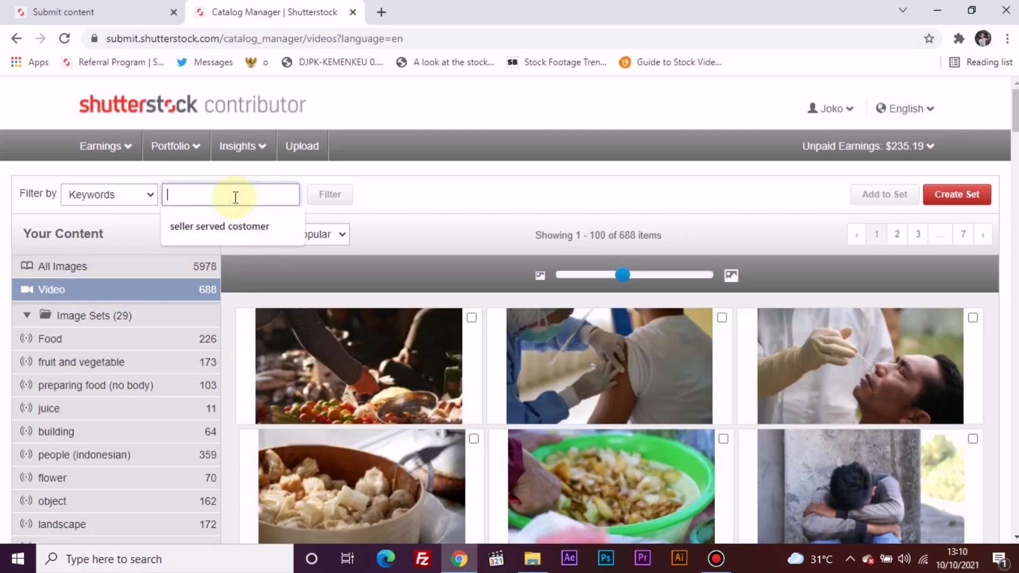
pyautogui.write('vegetables')
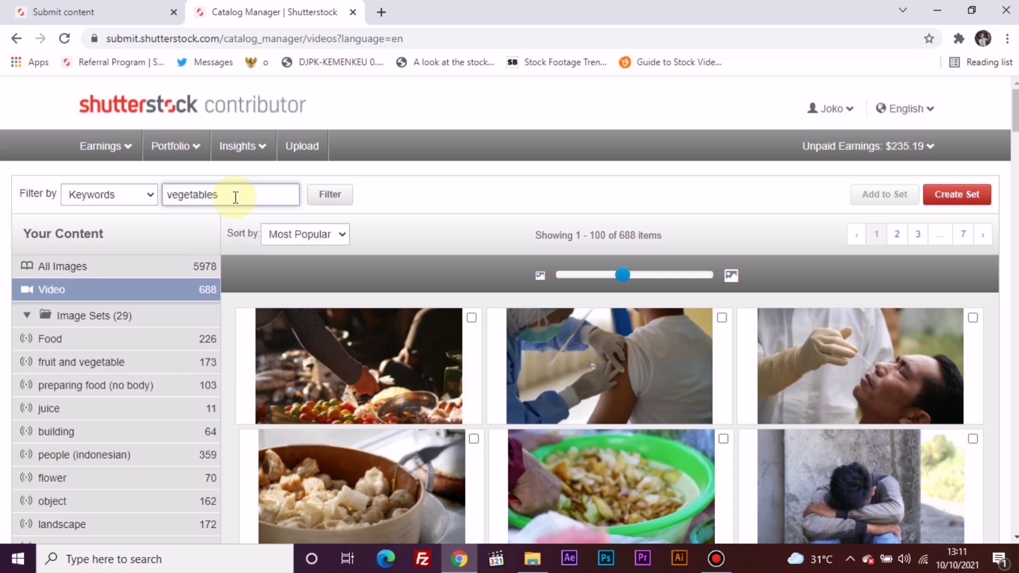
pyautogui.click(328, 200)
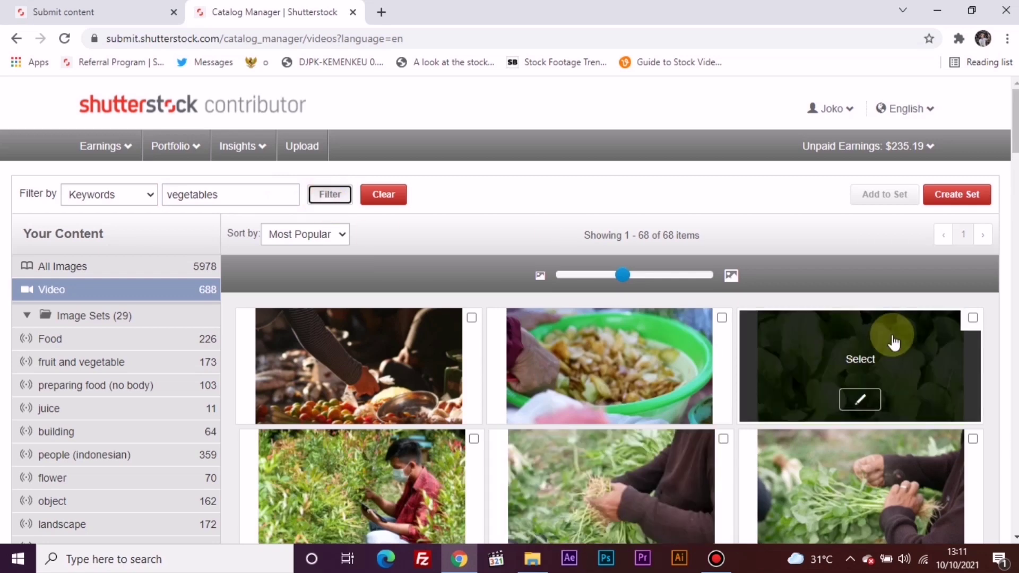
# - Open the spinach-arranging clip P1290727.mp4 for editing, review its metadata, and copy its full description
pyautogui.scroll(-4, 894, 342)
pyautogui.click(860, 296)
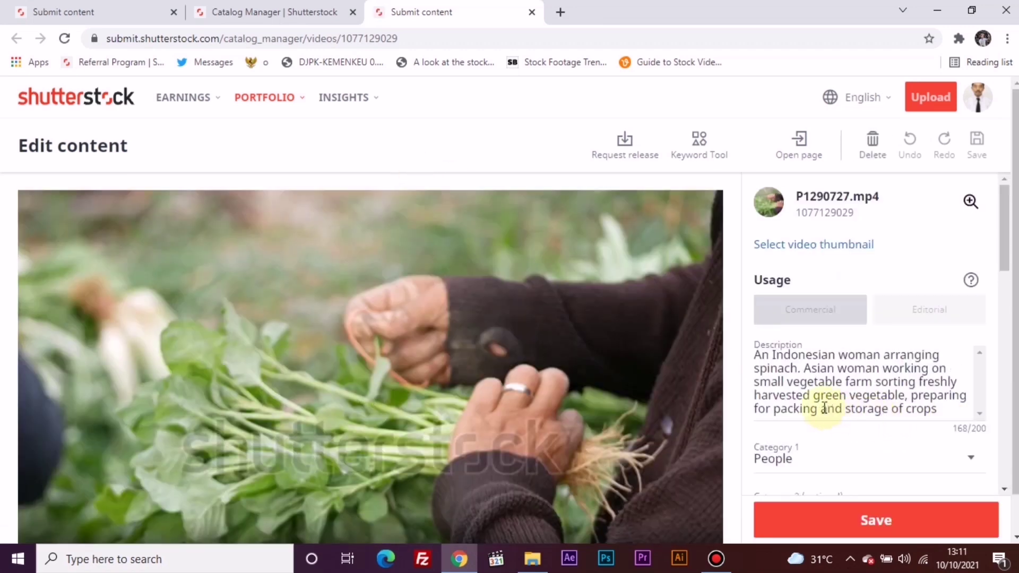
pyautogui.scroll(-3, 764, 377)
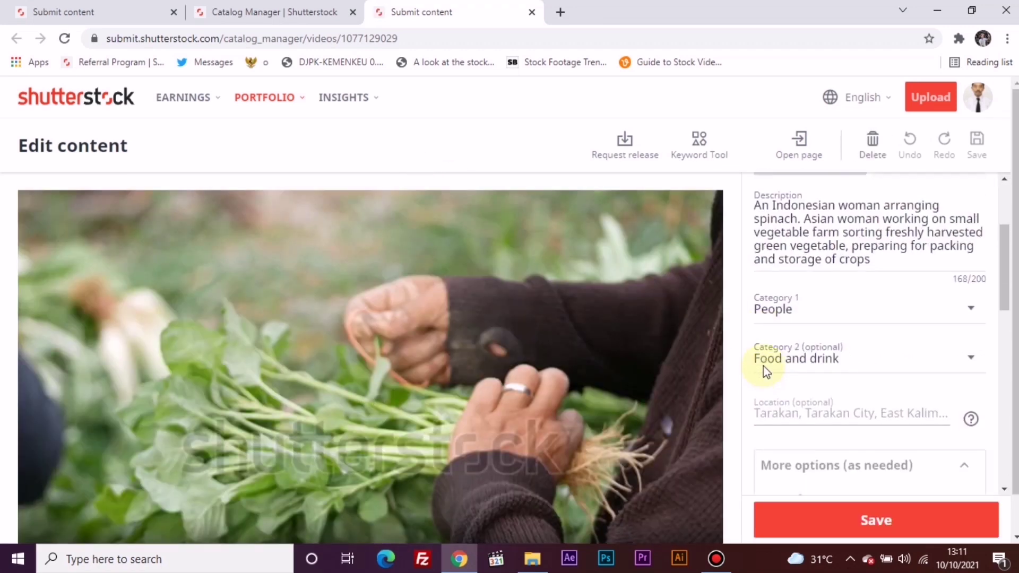
pyautogui.scroll(2, 767, 364)
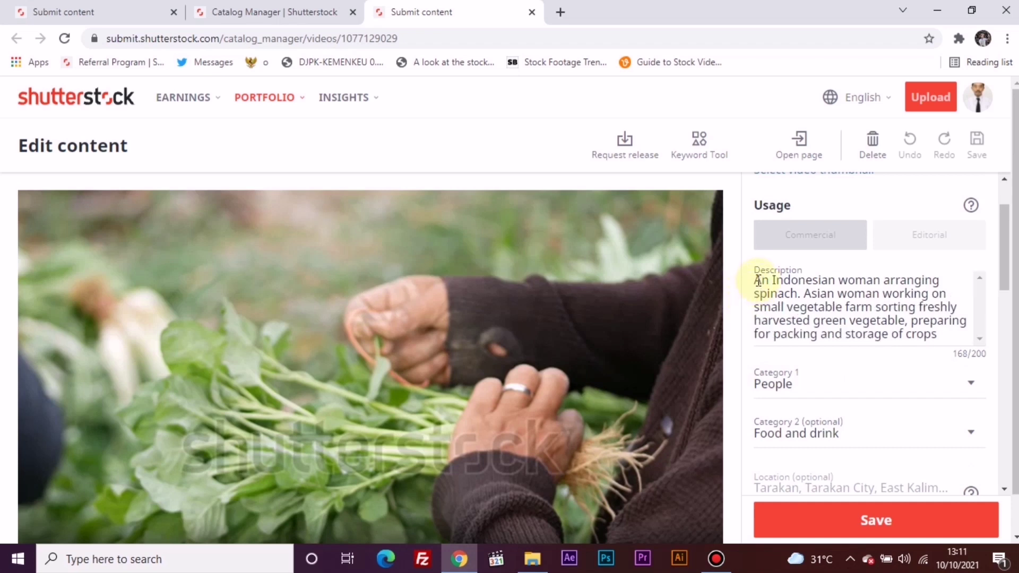
pyautogui.moveTo(757, 282); pyautogui.dragTo(943, 338)
pyautogui.hotkey('ctrl', 'c')
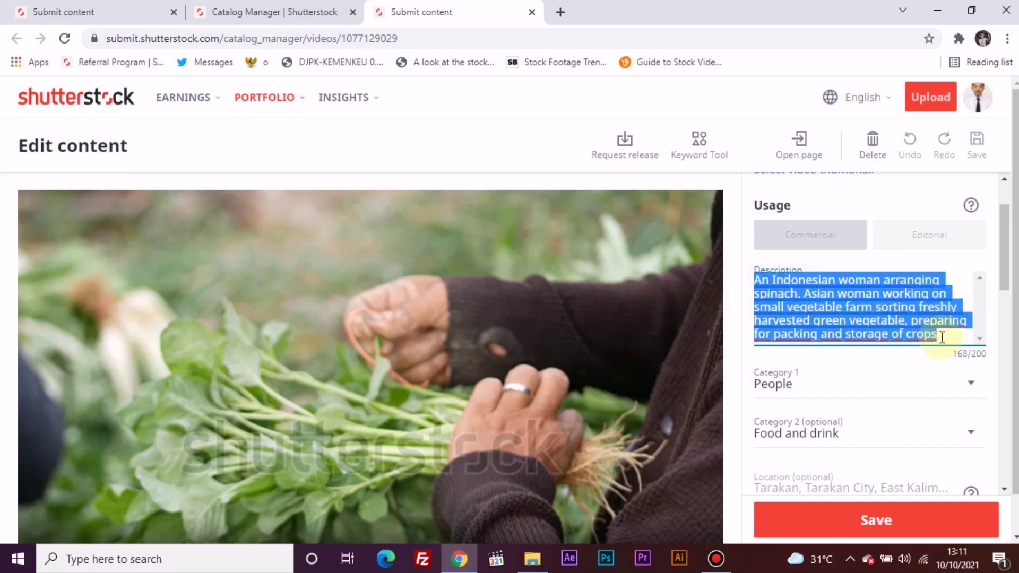
# - Return to the submission page and paste the copied description into P1310339.mp4's Description field
pyautogui.click(143, 11)
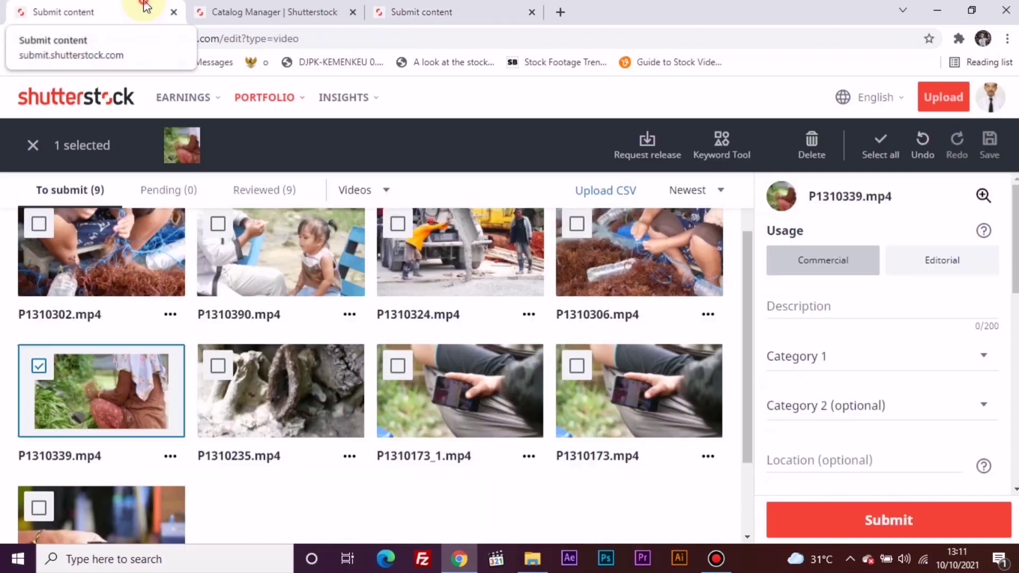
pyautogui.click(851, 310)
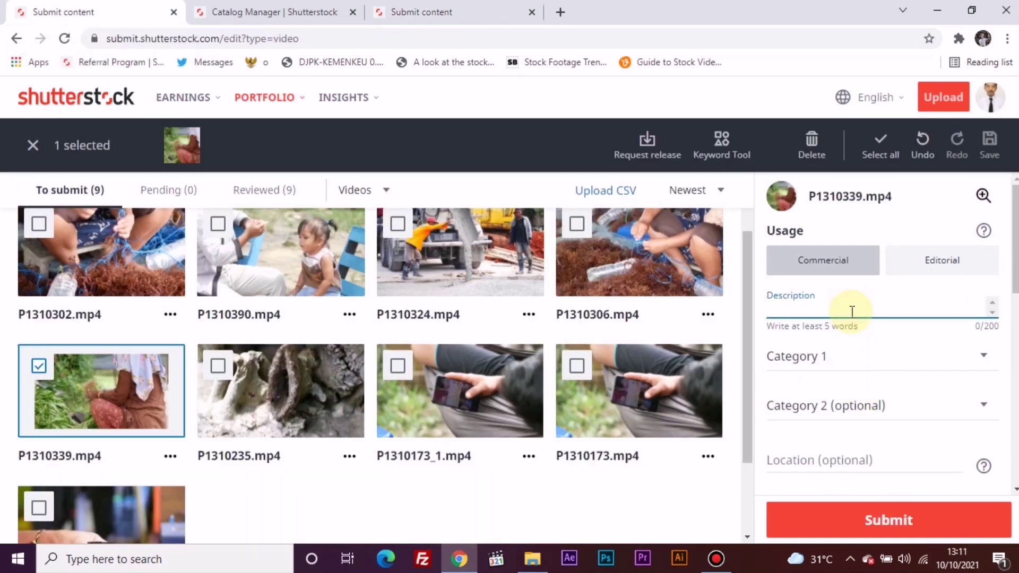
pyautogui.hotkey('ctrl', 'v')
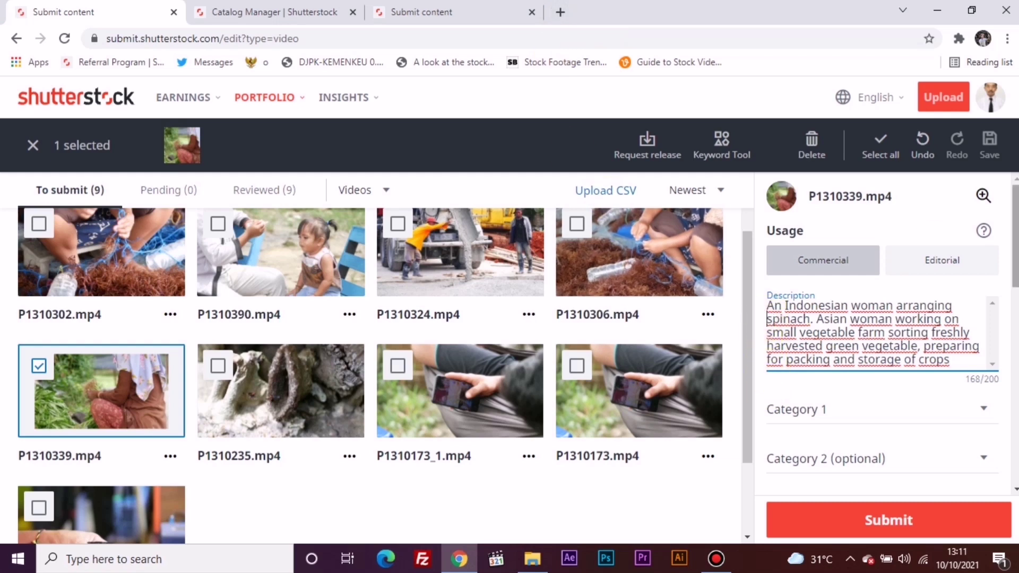
# - Insert "water" before "spinach" in P1310339.mp4's description and set Category 1 to People
pyautogui.write('water')
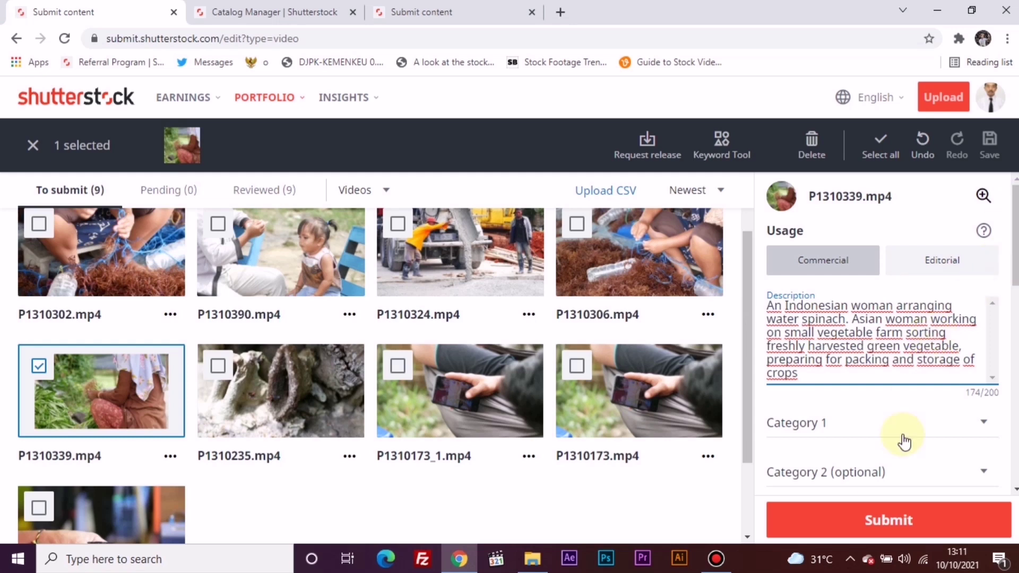
pyautogui.click(800, 422)
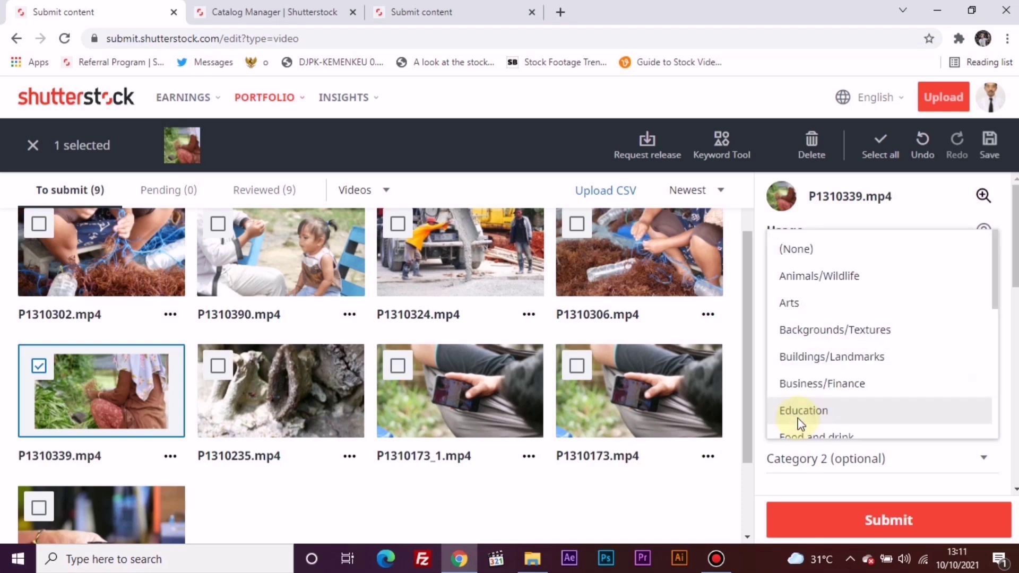
pyautogui.scroll(-5, 800, 423)
pyautogui.click(818, 299)
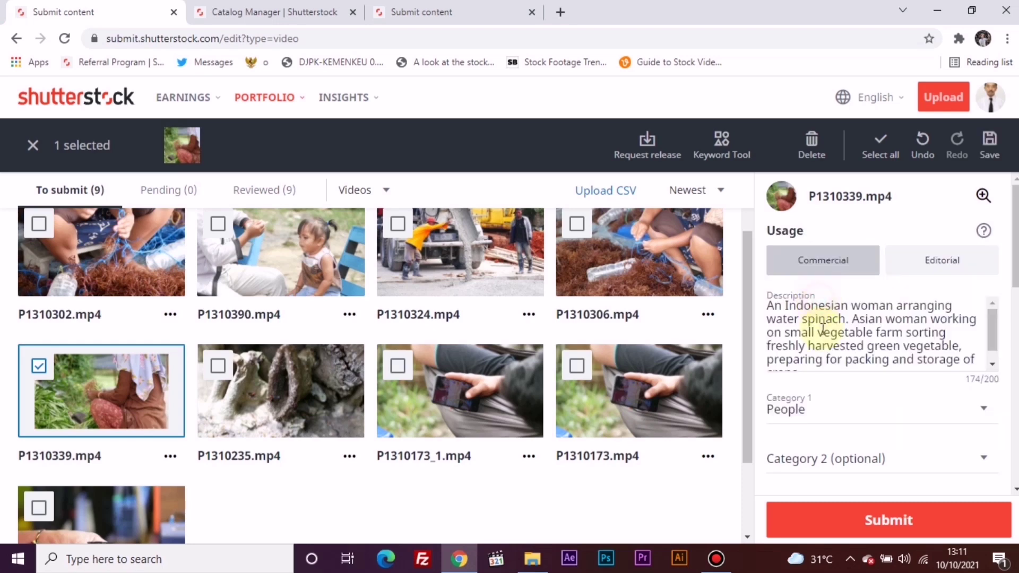
# - Set Category 2 to Nature and the location to Tarakan, Tarakan City, East Kalimantan, Indonesia
pyautogui.click(809, 470)
pyautogui.scroll(-2, 820, 430)
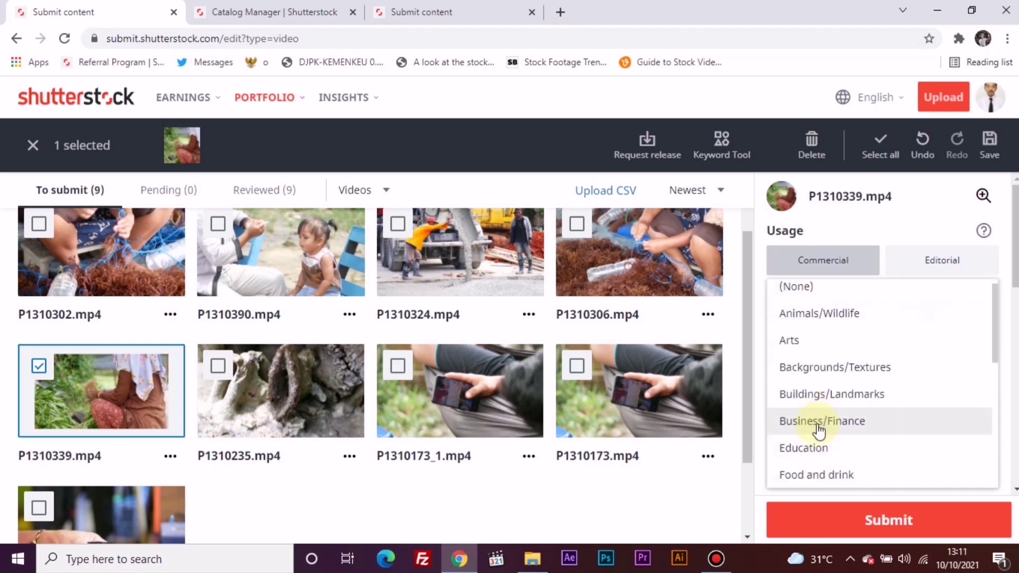
pyautogui.scroll(-1, 816, 424)
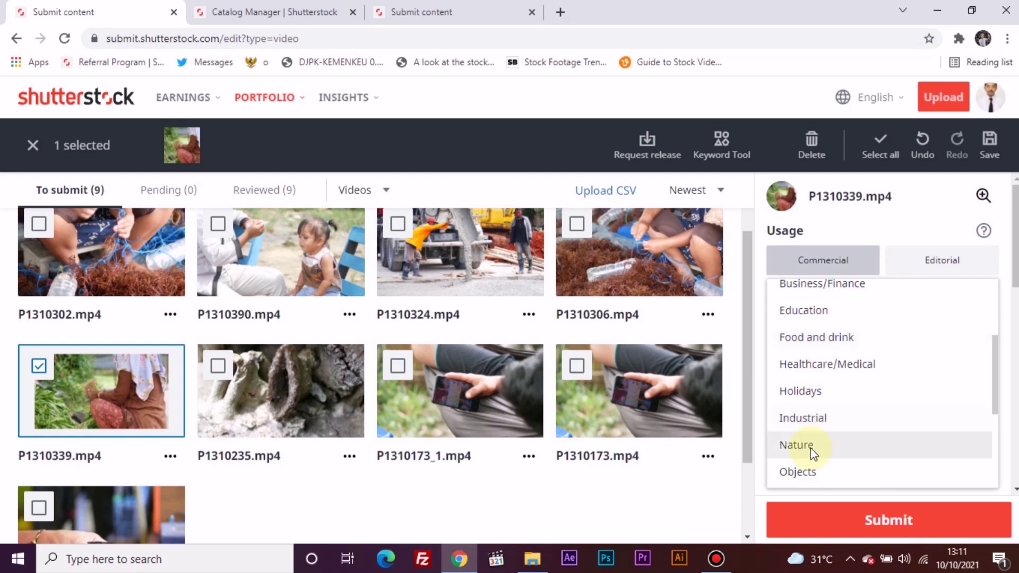
pyautogui.click(807, 447)
pyautogui.scroll(-1, 825, 431)
pyautogui.click(828, 433)
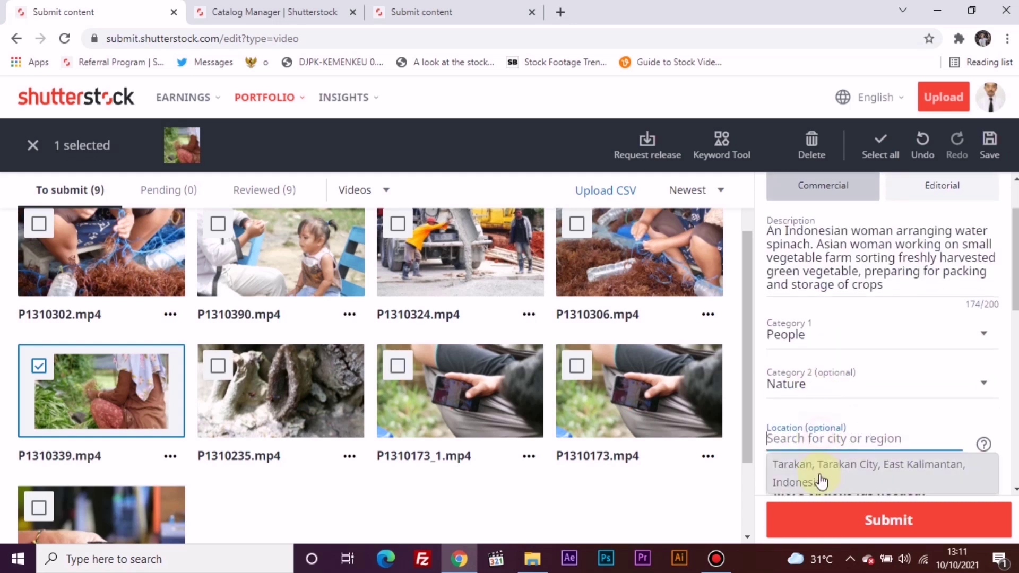
pyautogui.click(817, 480)
pyautogui.scroll(-4, 831, 417)
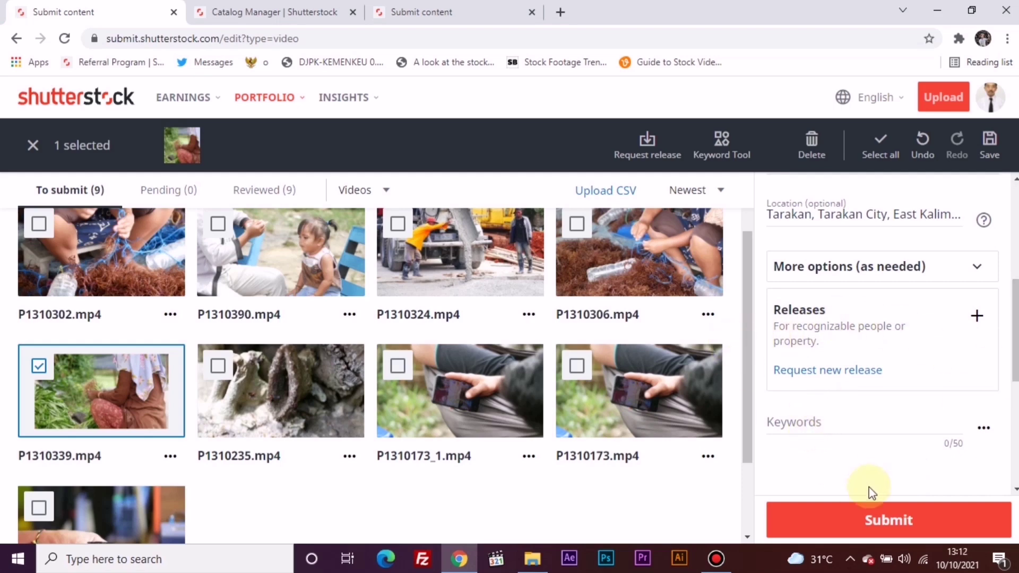
# - Review the keywords of the published spinach-arranging clip, return to the submission page and examine the keyword suggestions for P1310339.mp4
pyautogui.click(421, 11)
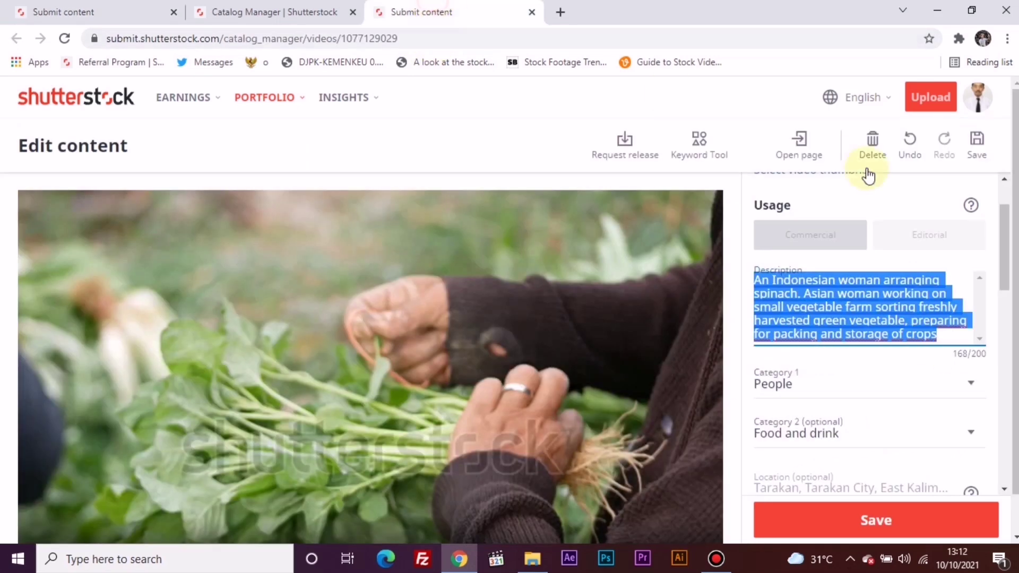
pyautogui.scroll(-7, 928, 438)
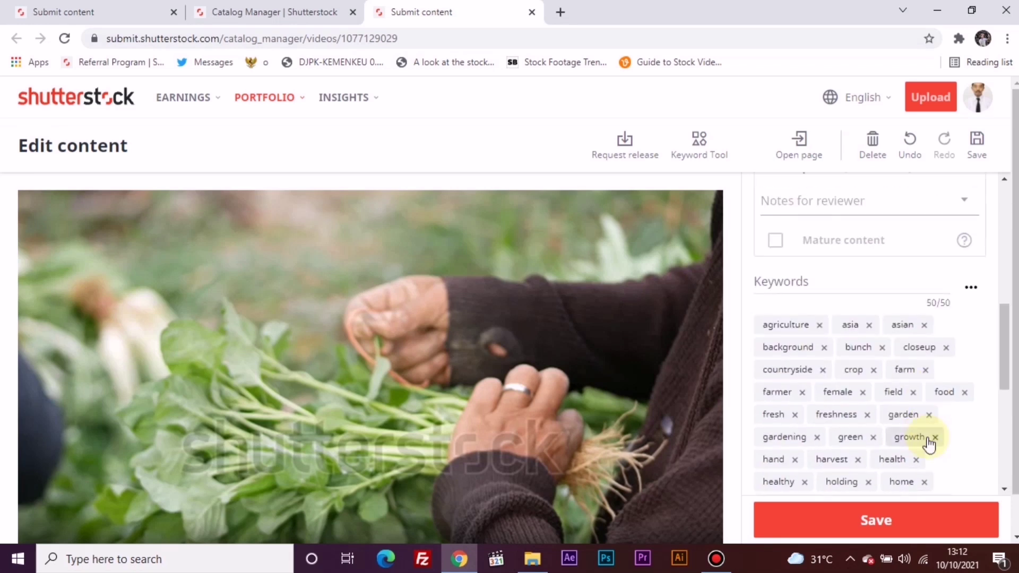
pyautogui.click(971, 291)
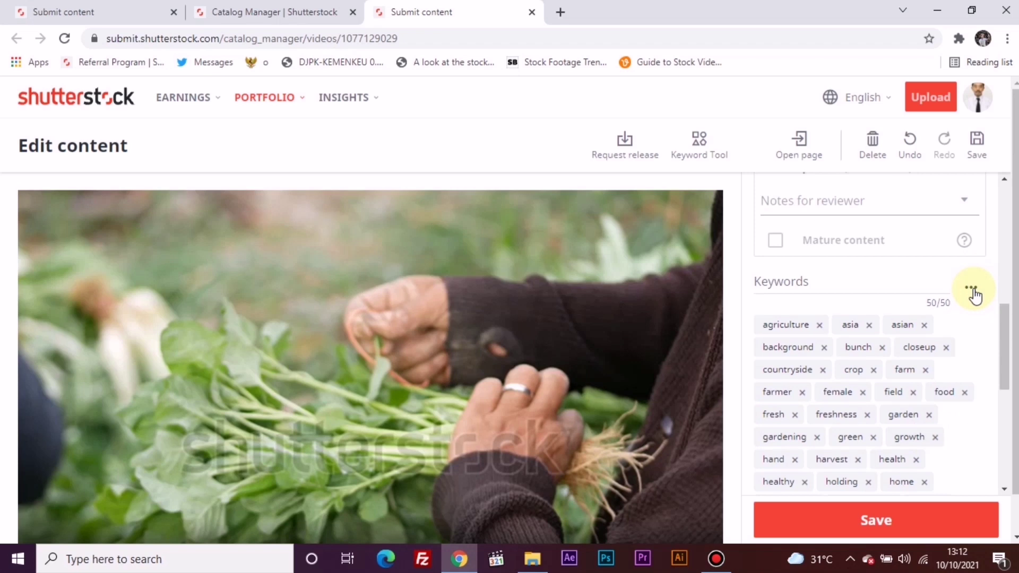
pyautogui.click(144, 7)
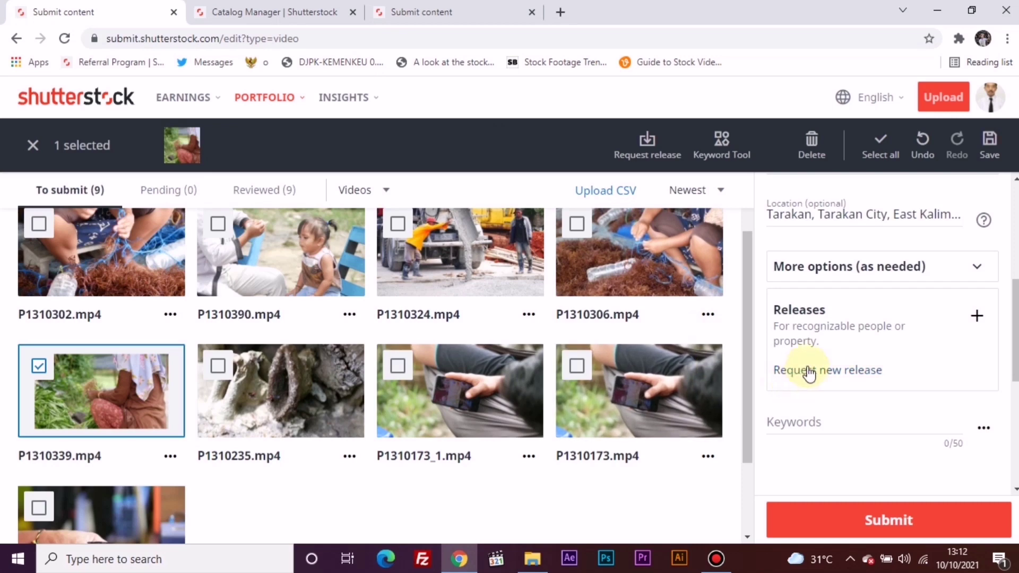
pyautogui.scroll(-1, 894, 423)
pyautogui.scroll(-5, 896, 422)
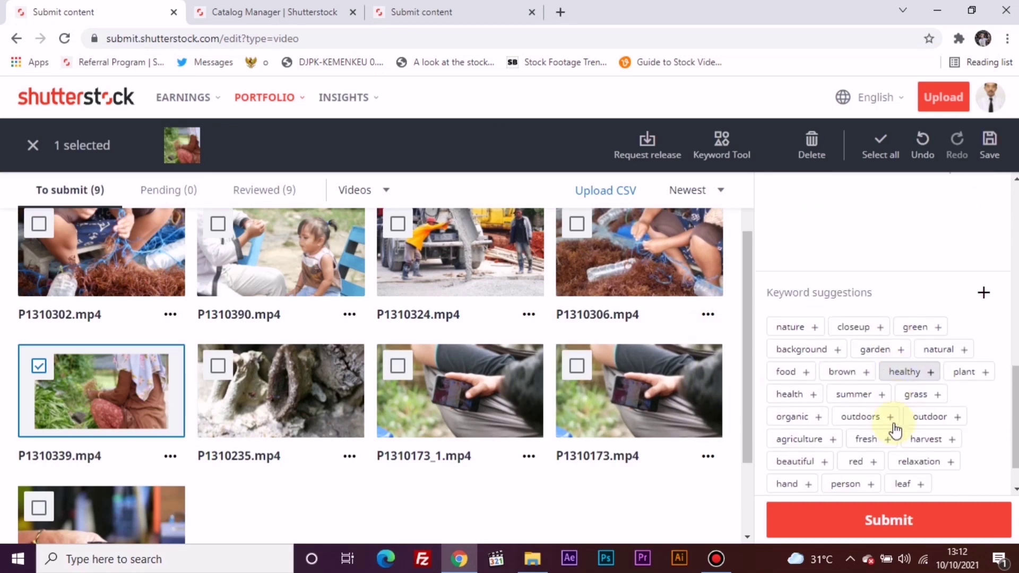
# - Open the Keyword tool for P1310339.mp4, shorten its search text to "An Indonesian woman arranging spinach." and run the search
pyautogui.click(799, 482)
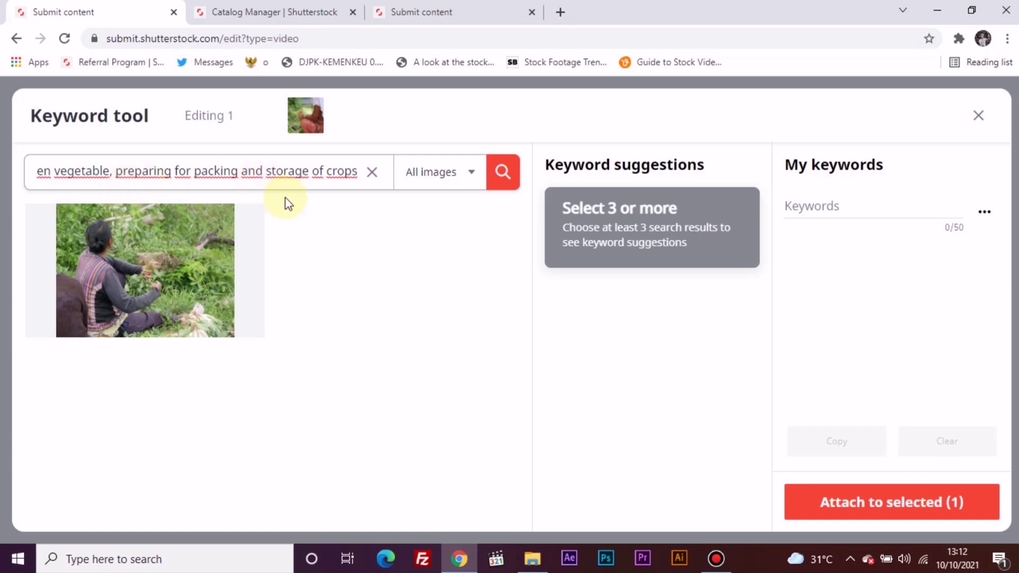
pyautogui.press('BackSpace')
pyautogui.press('BackSpace')
pyautogui.press('BackSpace')
pyautogui.press('BackSpace')
pyautogui.press('BackSpace')
pyautogui.press('BackSpace')
pyautogui.press('BackSpace')
pyautogui.press('BackSpace')
pyautogui.press('BackSpace')
pyautogui.press('BackSpace')
pyautogui.press('BackSpace')
pyautogui.press('BackSpace')
pyautogui.press('BackSpace')
pyautogui.press('BackSpace')
pyautogui.press('BackSpace')
pyautogui.press('BackSpace')
pyautogui.press('BackSpace')
pyautogui.press('BackSpace')
pyautogui.press('BackSpace')
pyautogui.press('BackSpace')
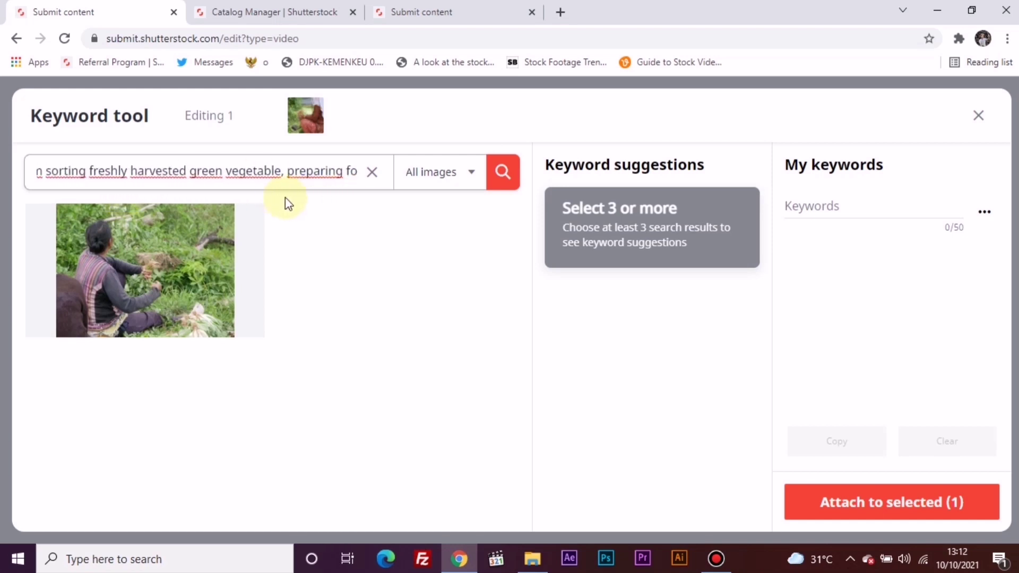
pyautogui.press('BackSpace')
pyautogui.press('BackSpace')
pyautogui.press('BackSpace')
pyautogui.press('BackSpace')
pyautogui.press('BackSpace')
pyautogui.press('BackSpace')
pyautogui.press('BackSpace')
pyautogui.press('BackSpace')
pyautogui.press('BackSpace')
pyautogui.press('BackSpace')
pyautogui.press('BackSpace')
pyautogui.press('BackSpace')
pyautogui.press('BackSpace')
pyautogui.press('BackSpace')
pyautogui.press('BackSpace')
pyautogui.press('BackSpace')
pyautogui.press('BackSpace')
pyautogui.press('BackSpace')
pyautogui.press('BackSpace')
pyautogui.press('BackSpace')
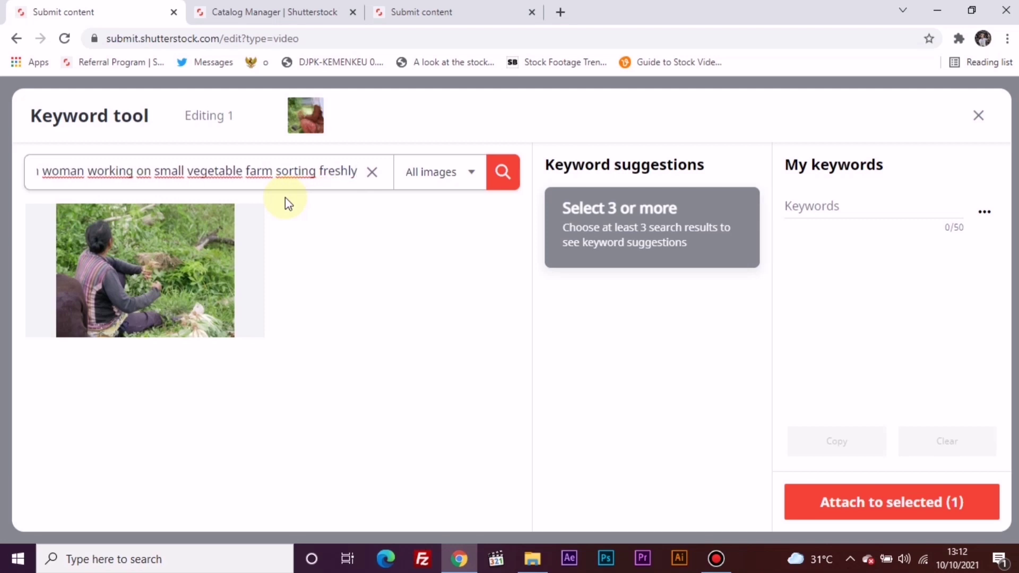
pyautogui.press('BackSpace')
pyautogui.press('BackSpace')
pyautogui.press('BackSpace')
pyautogui.press('BackSpace')
pyautogui.press('BackSpace')
pyautogui.press('BackSpace')
pyautogui.press('BackSpace')
pyautogui.press('BackSpace')
pyautogui.press('BackSpace')
pyautogui.press('BackSpace')
pyautogui.press('BackSpace')
pyautogui.press('BackSpace')
pyautogui.press('BackSpace')
pyautogui.press('BackSpace')
pyautogui.press('BackSpace')
pyautogui.press('BackSpace')
pyautogui.press('BackSpace')
pyautogui.press('BackSpace')
pyautogui.press('BackSpace')
pyautogui.press('BackSpace')
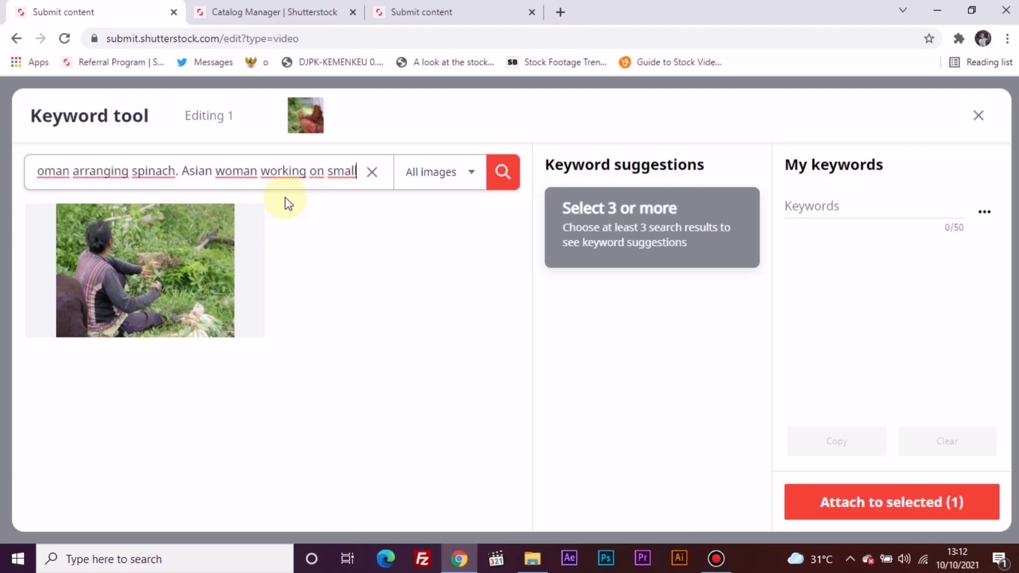
pyautogui.press('BackSpace')
pyautogui.press('BackSpace')
pyautogui.press('BackSpace')
pyautogui.press('BackSpace')
pyautogui.press('BackSpace')
pyautogui.press('BackSpace')
pyautogui.press('BackSpace')
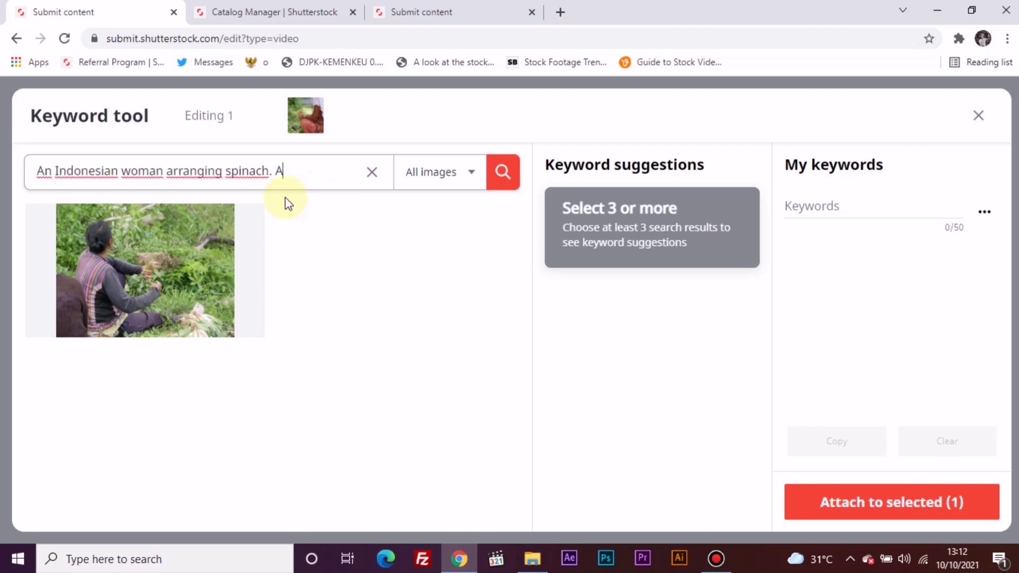
pyautogui.press('Return')
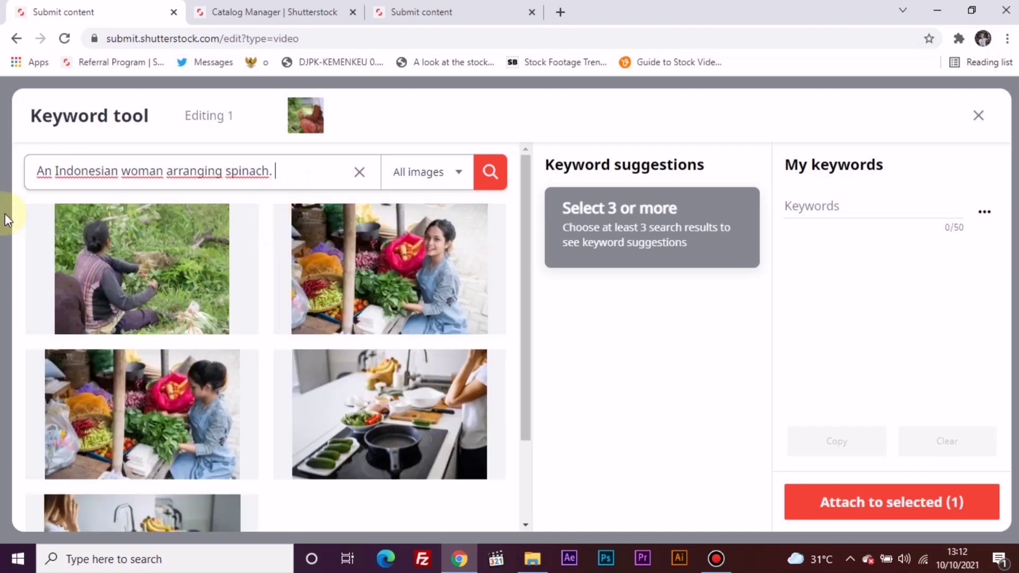
# - Select three reference images: the woman sitting in the green field and the two of the woman at the vegetable stall
pyautogui.click(45, 225)
pyautogui.scroll(-2, 89, 250)
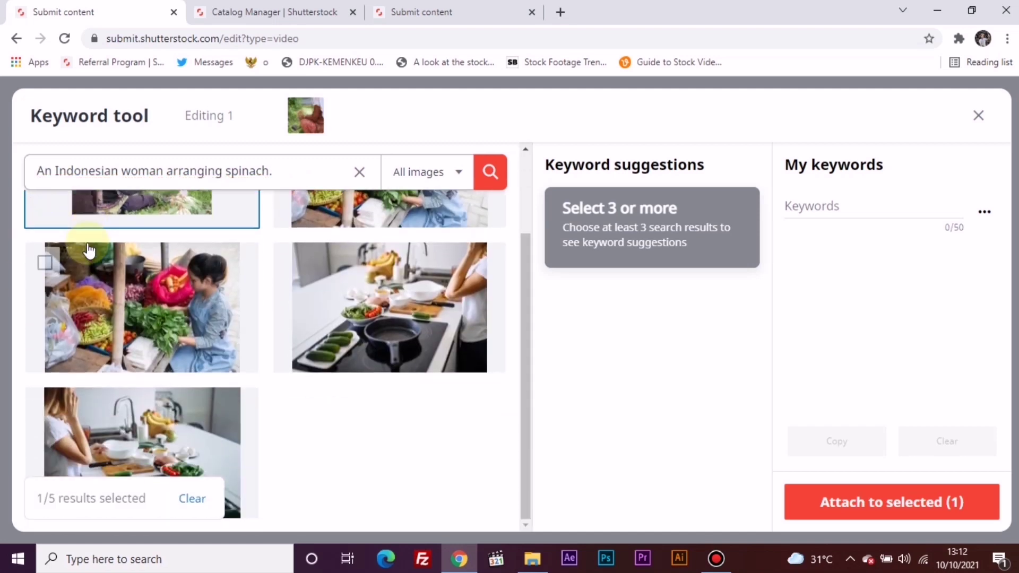
pyautogui.click(62, 287)
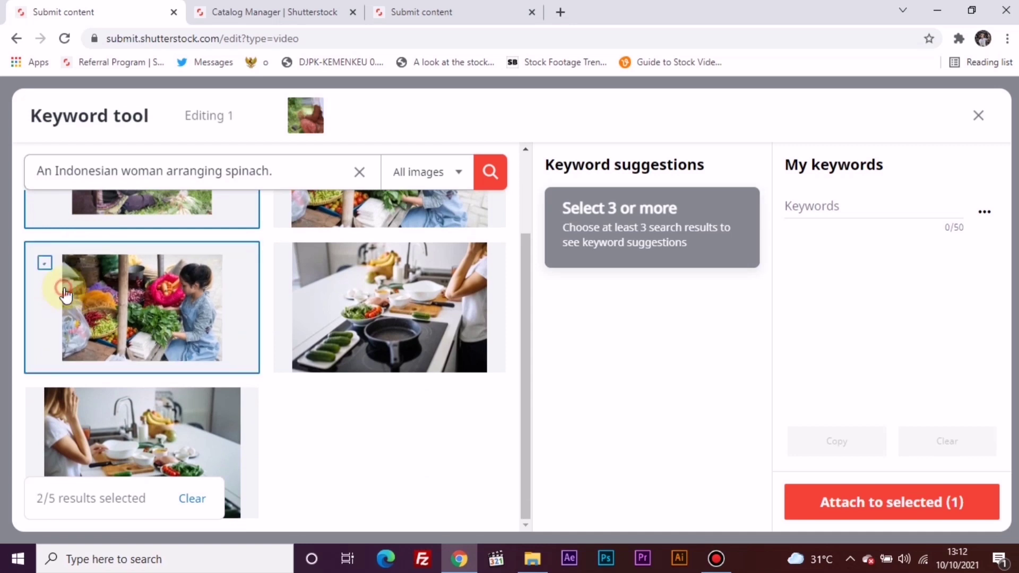
pyautogui.click(342, 218)
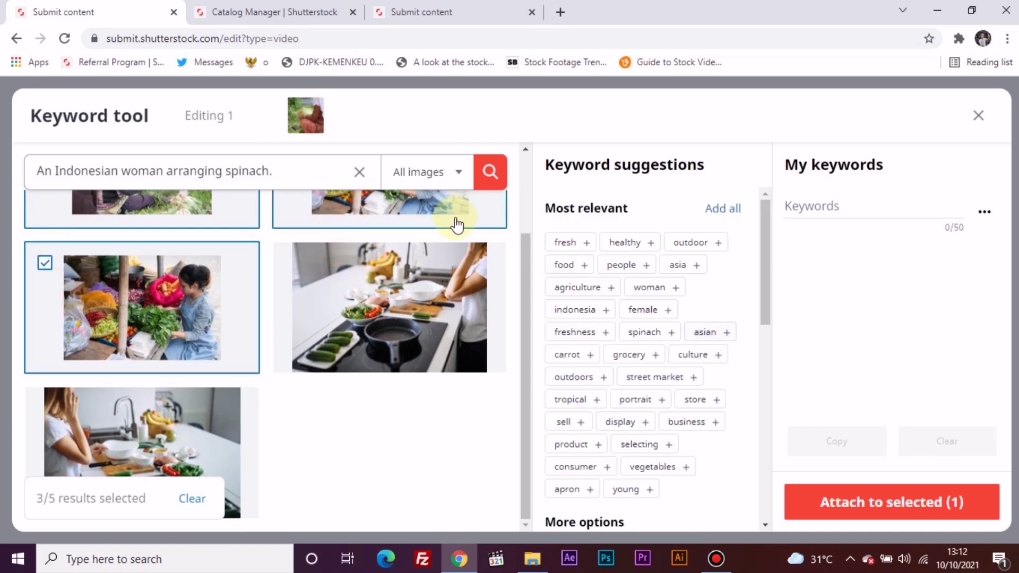
# - Add the suggested keywords fresh, healthy, outdoor, food, people, asia, agriculture, woman, indonesia, female, freshness and spinach
pyautogui.click(560, 247)
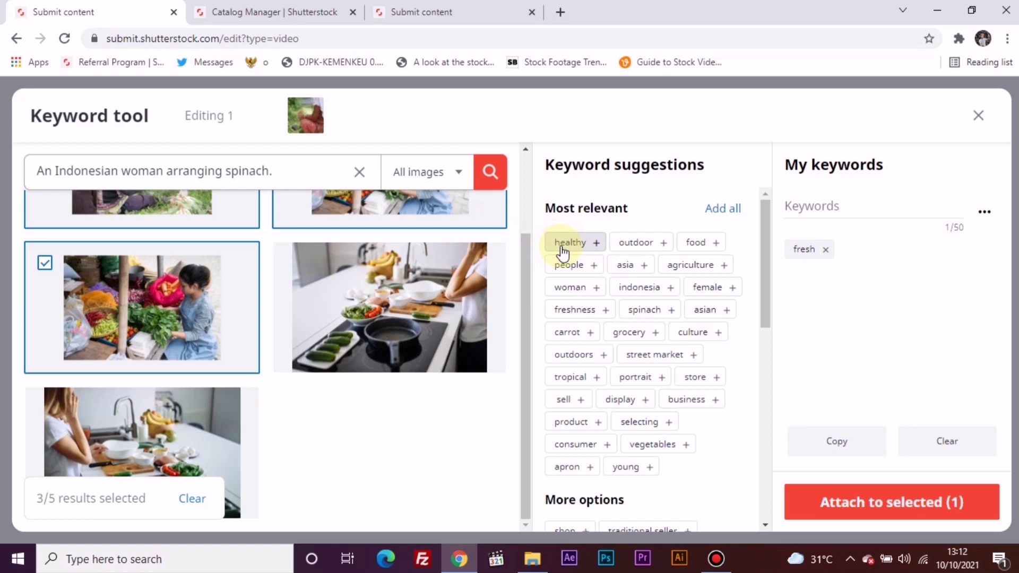
pyautogui.click(563, 251)
pyautogui.click(563, 249)
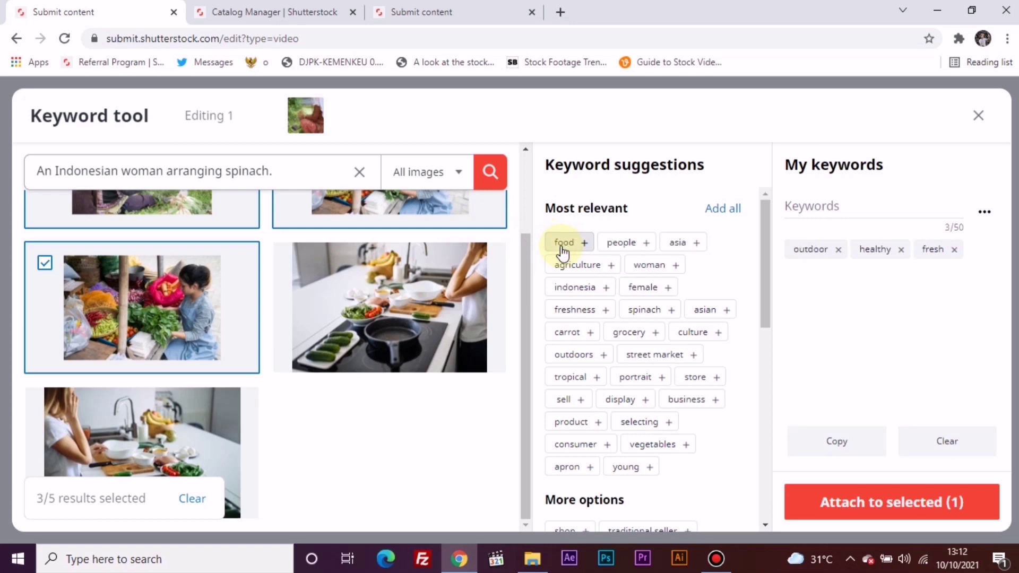
pyautogui.click(563, 249)
pyautogui.click(563, 249)
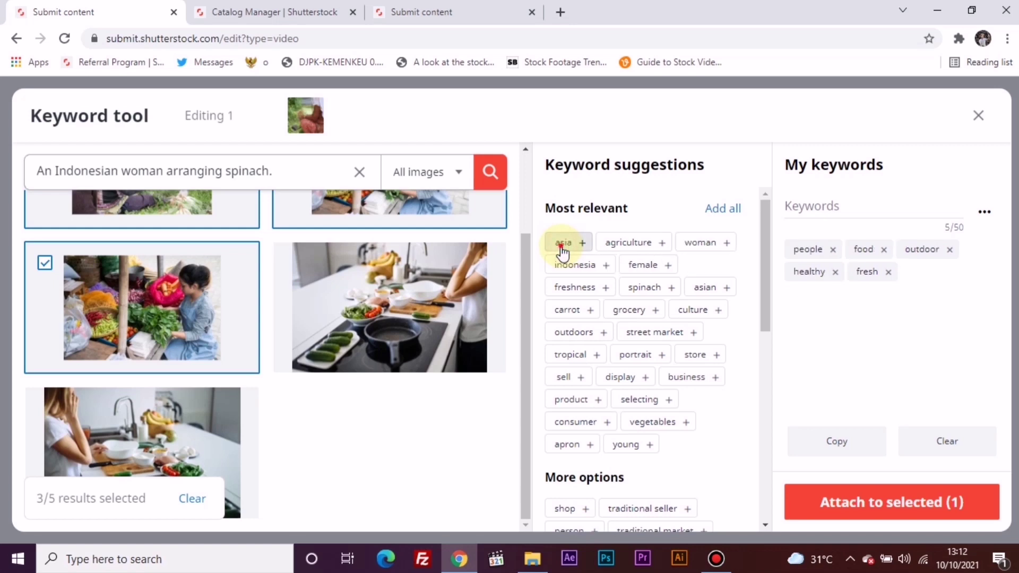
pyautogui.click(563, 250)
pyautogui.click(563, 250)
pyautogui.click(563, 250)
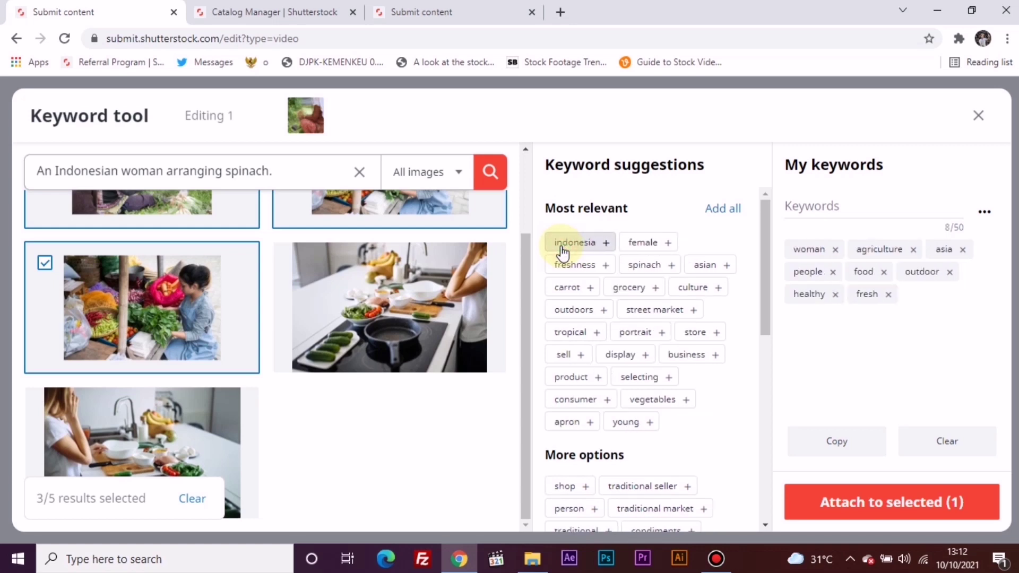
pyautogui.click(563, 249)
pyautogui.click(563, 249)
pyautogui.click(563, 250)
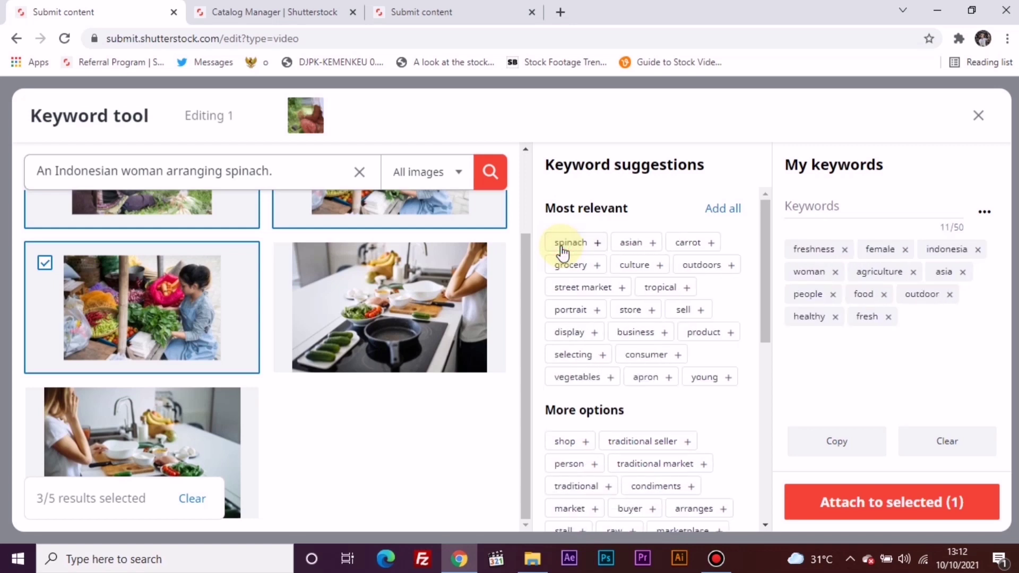
pyautogui.click(563, 249)
# - Add the custom keywords "water" and "kangkung" to the clip's keyword list
pyautogui.click(872, 209)
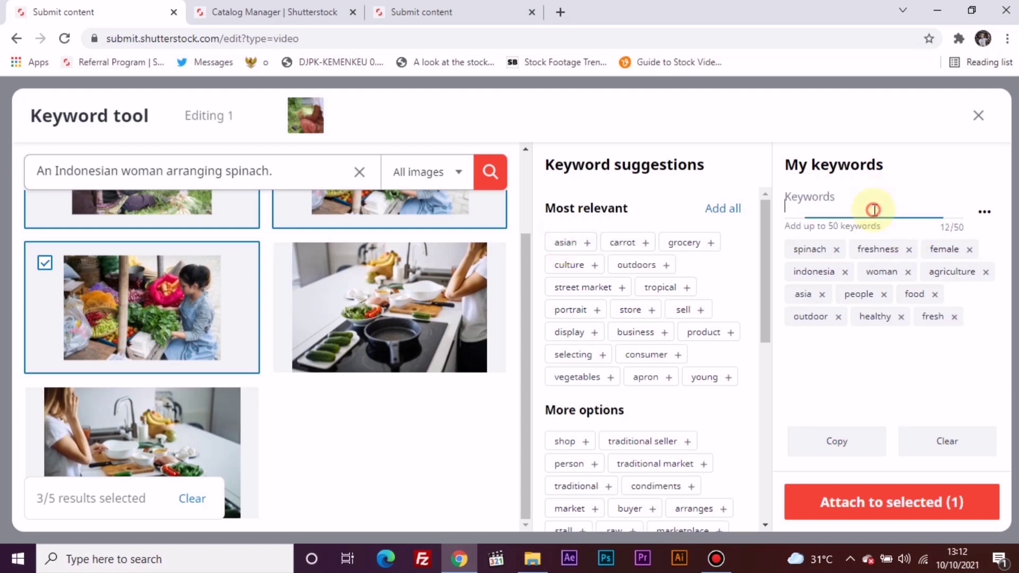
pyautogui.write('water')
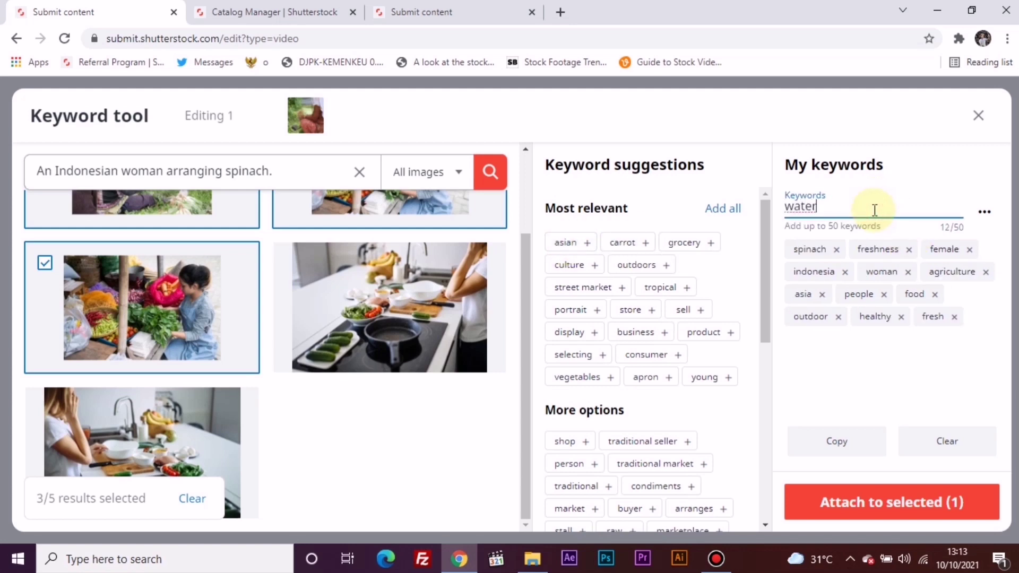
pyautogui.press('Return')
pyautogui.write('kangk')
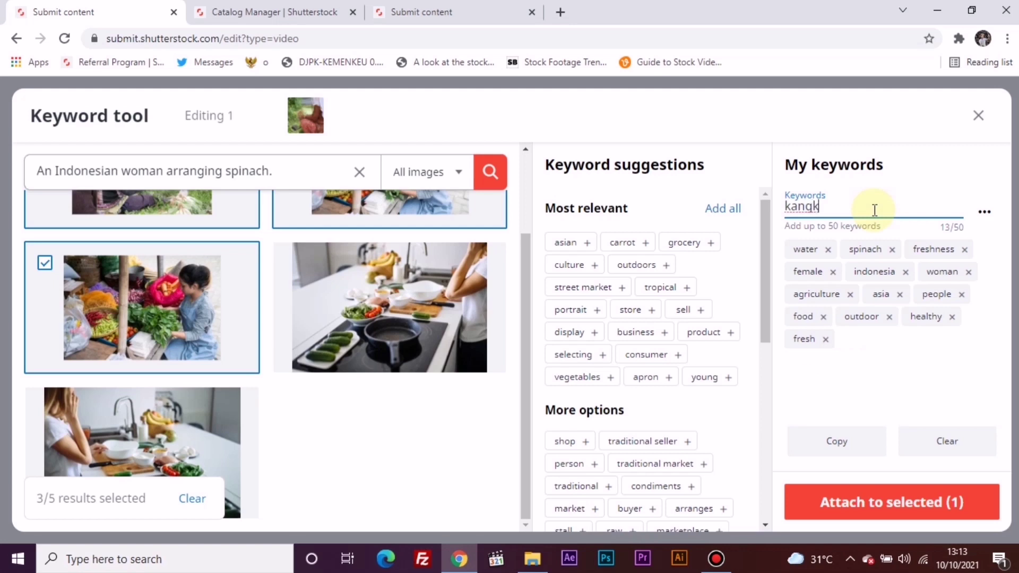
pyautogui.write('ung')
pyautogui.press('Return')
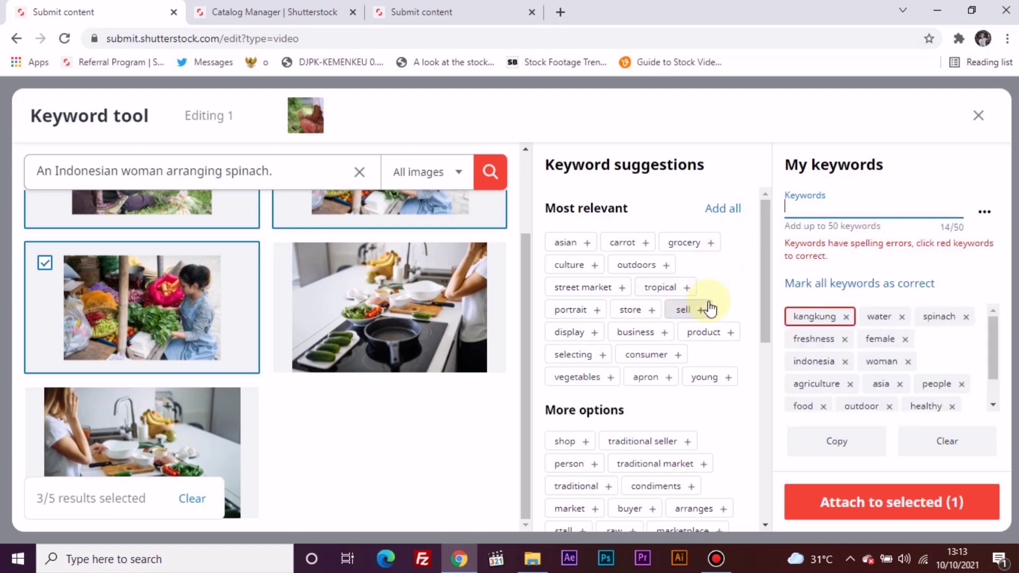
# - Add the suggested keywords vegetables, selecting, product, sell, outdoors and asian to the clip's keyword list
pyautogui.click(591, 385)
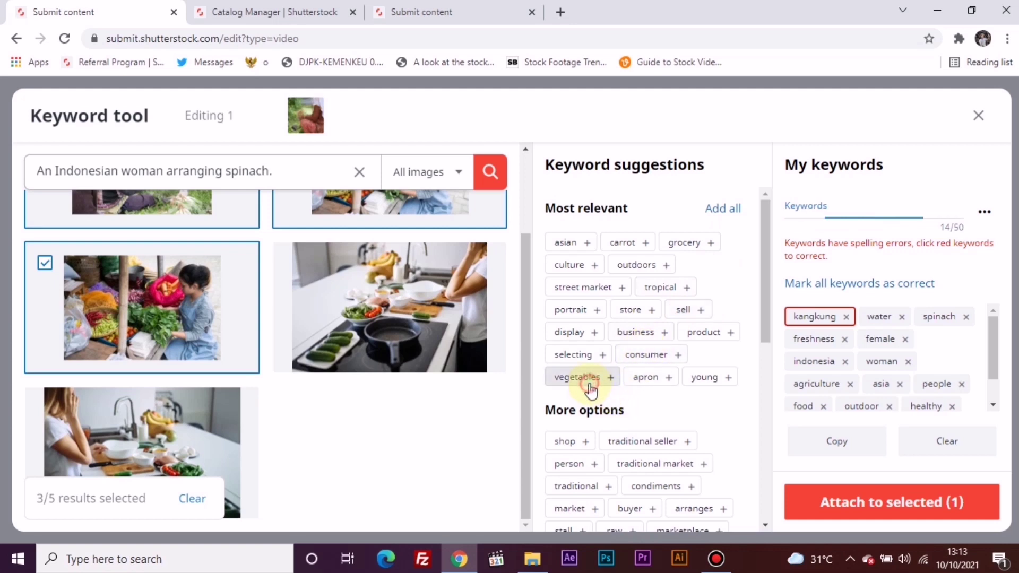
pyautogui.click(566, 354)
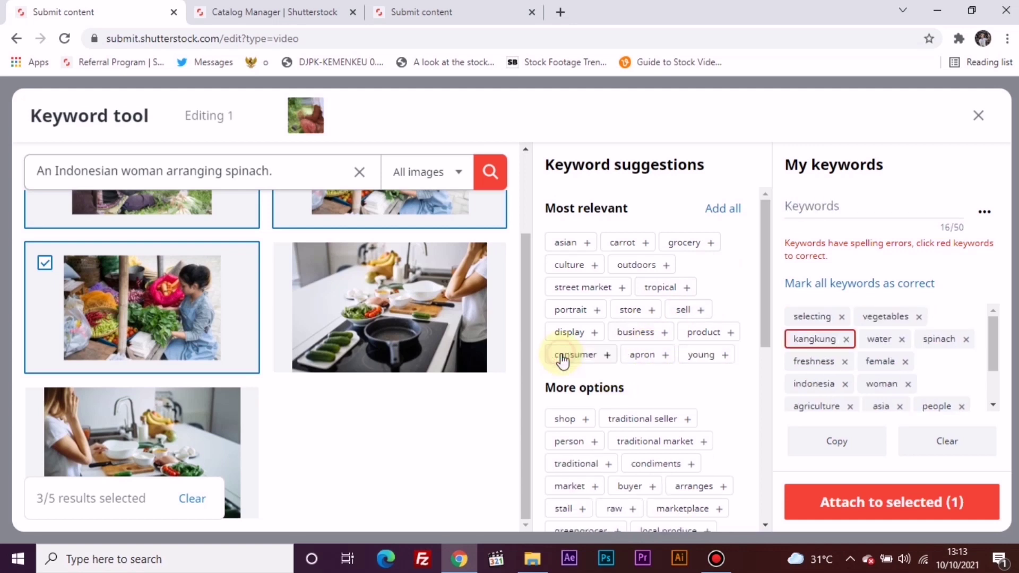
pyautogui.click(706, 338)
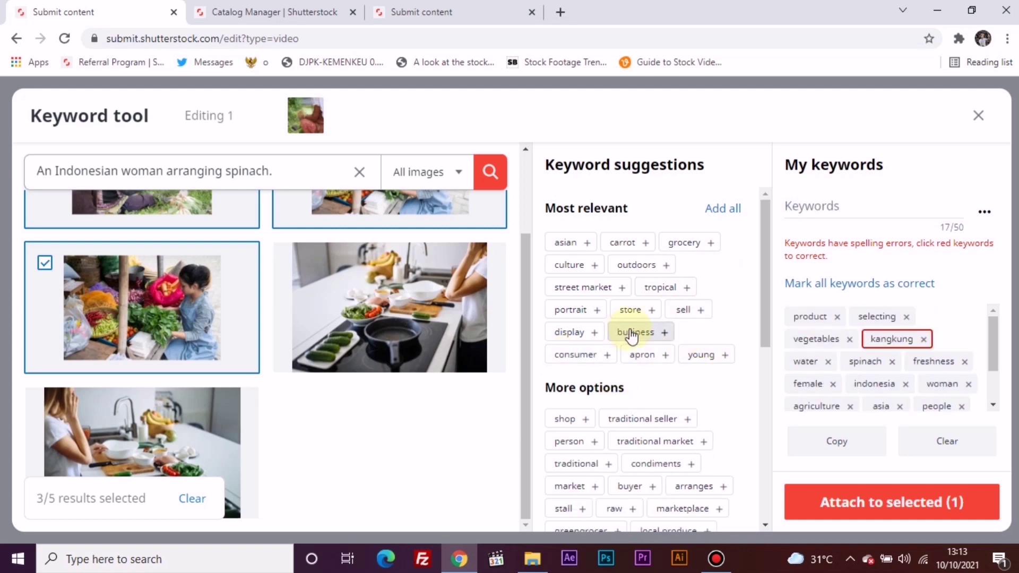
pyautogui.click(693, 313)
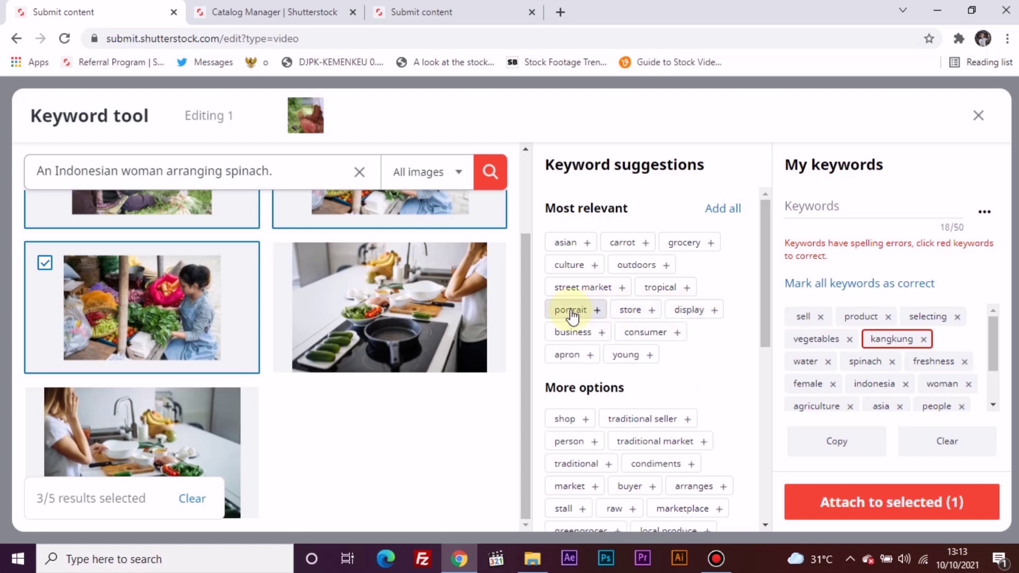
pyautogui.click(645, 267)
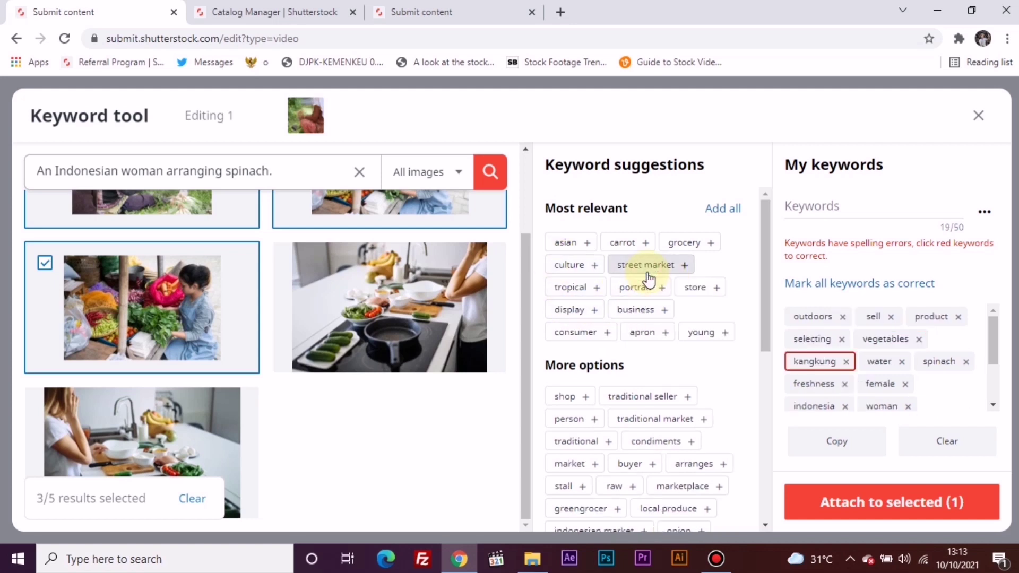
pyautogui.click(559, 244)
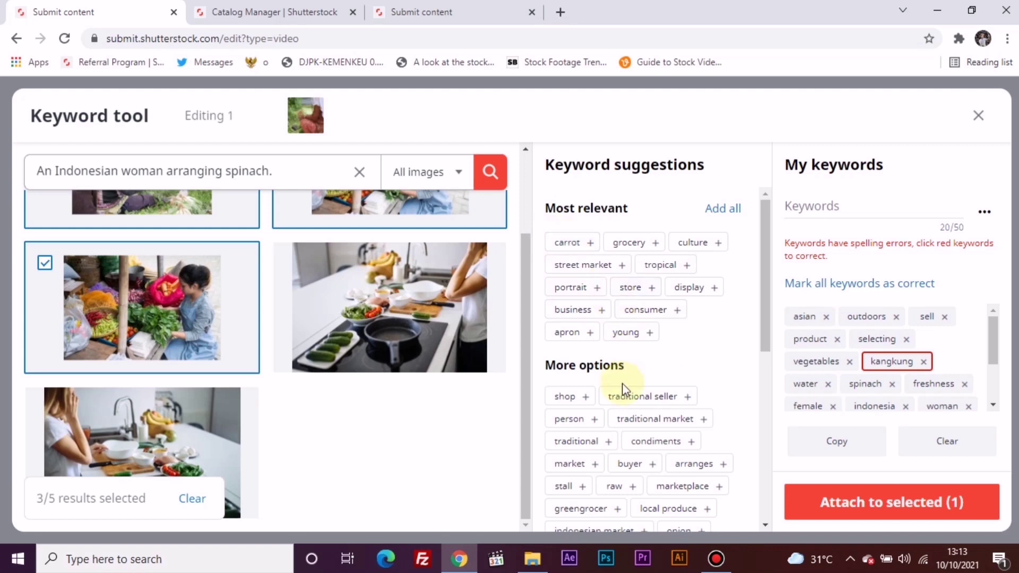
# - Enter the custom keywords "asia" and "indonesia" in the clip's keyword list
pyautogui.scroll(-5, 622, 383)
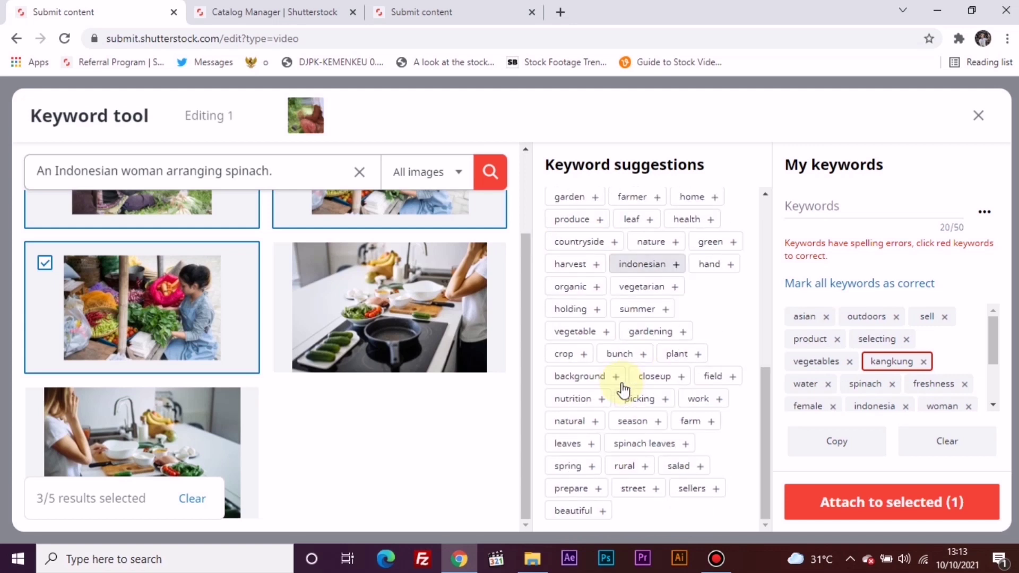
pyautogui.click(851, 213)
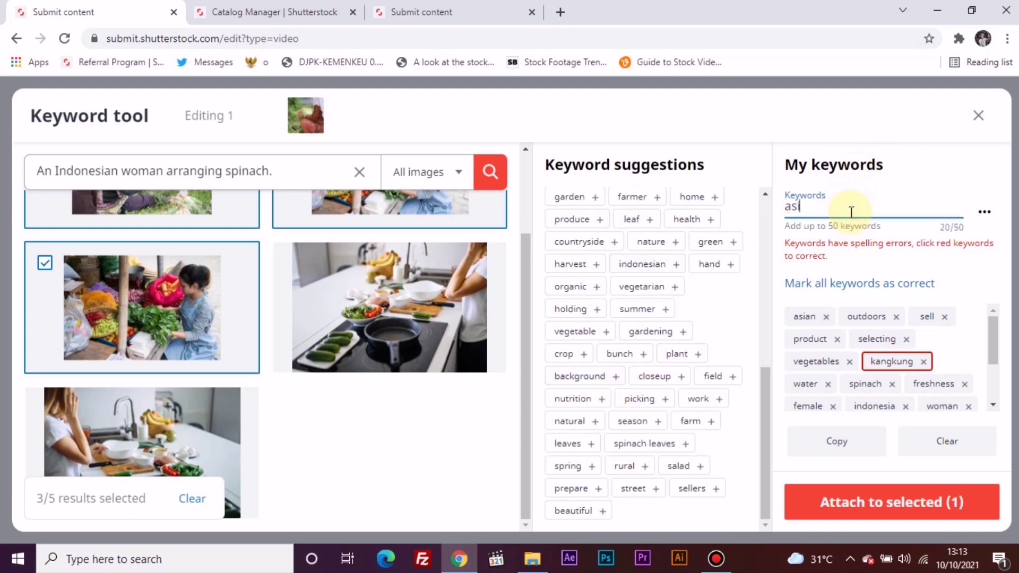
pyautogui.write('asia')
pyautogui.press('Return')
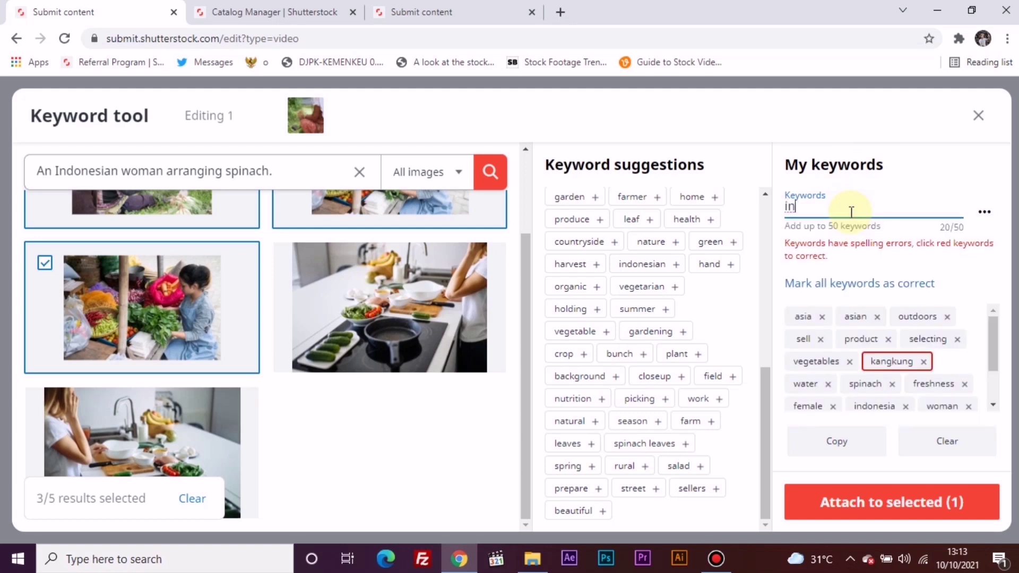
pyautogui.write('indonesia')
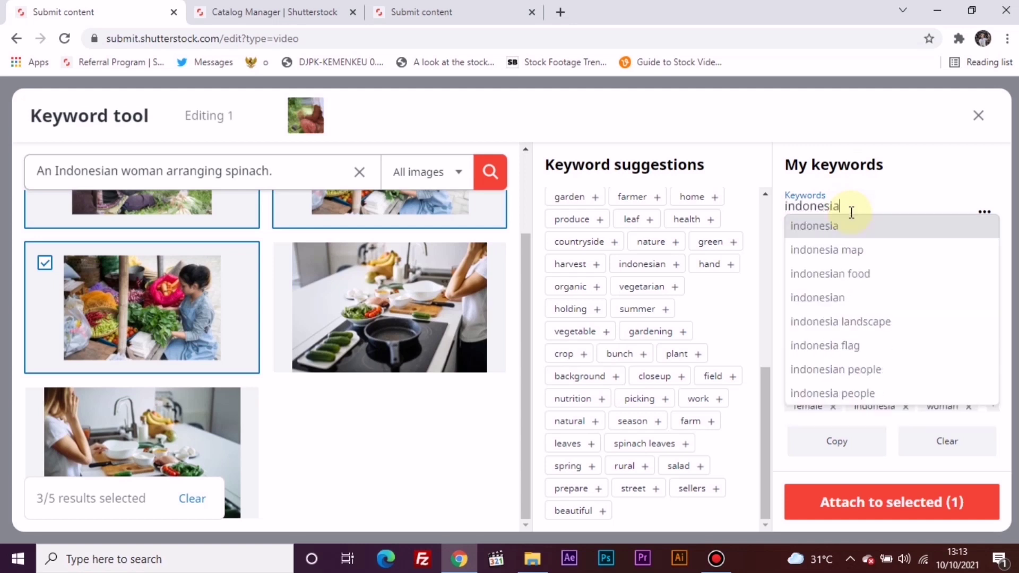
pyautogui.press('Return')
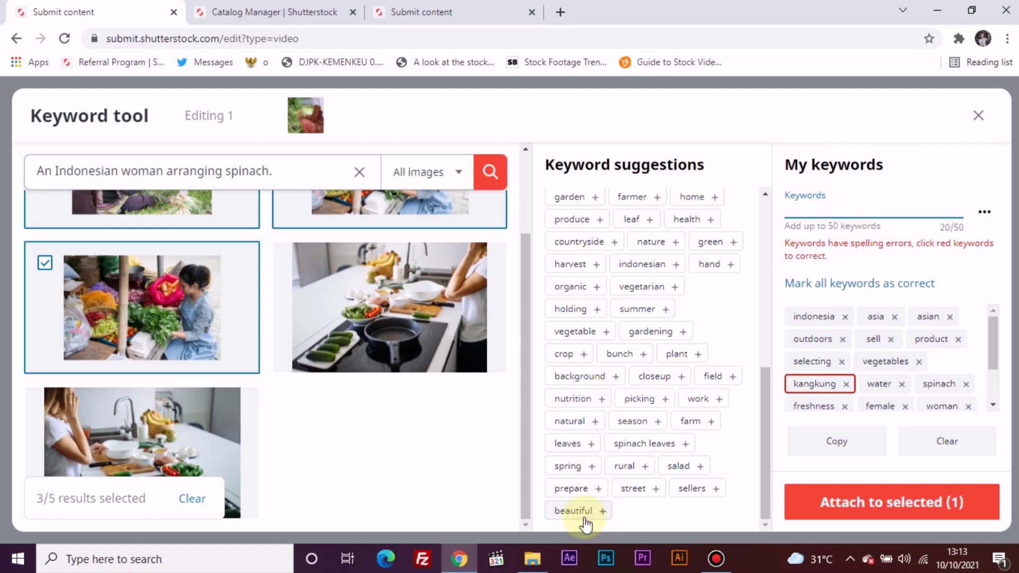
# - Add the suggested keywords prepare, rural, leaves, farm, work, field and picking
pyautogui.click(582, 494)
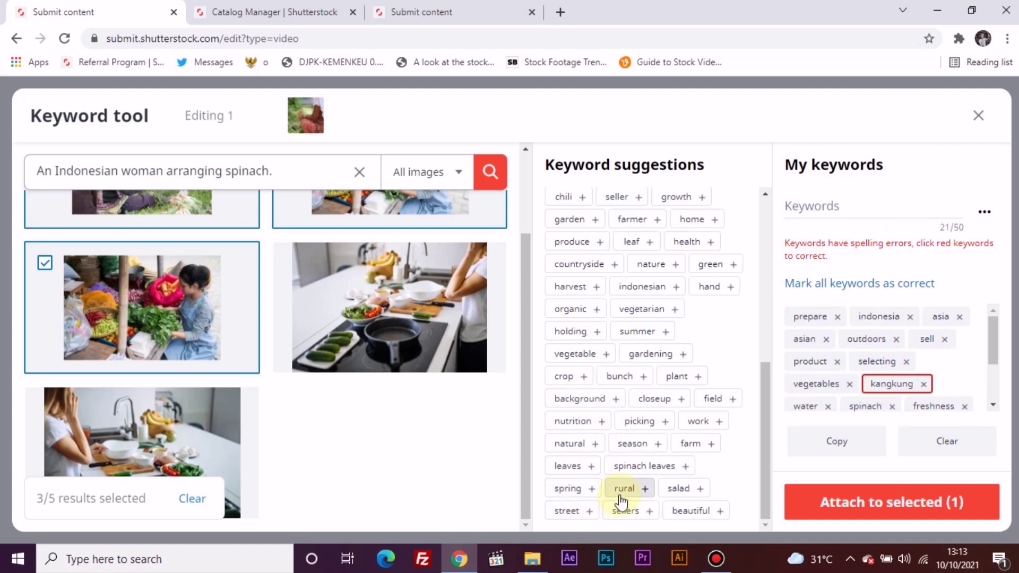
pyautogui.click(620, 498)
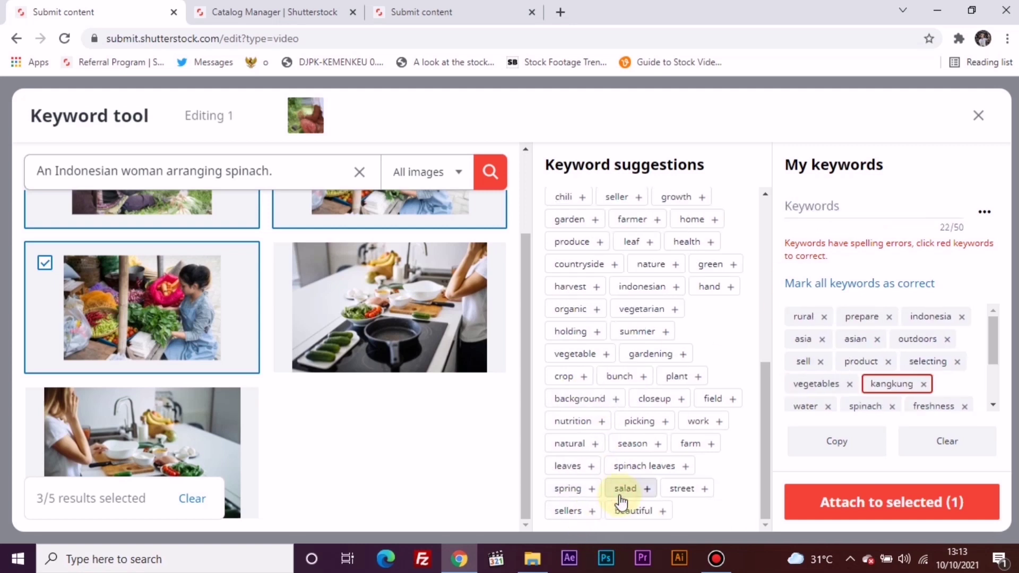
pyautogui.click(576, 475)
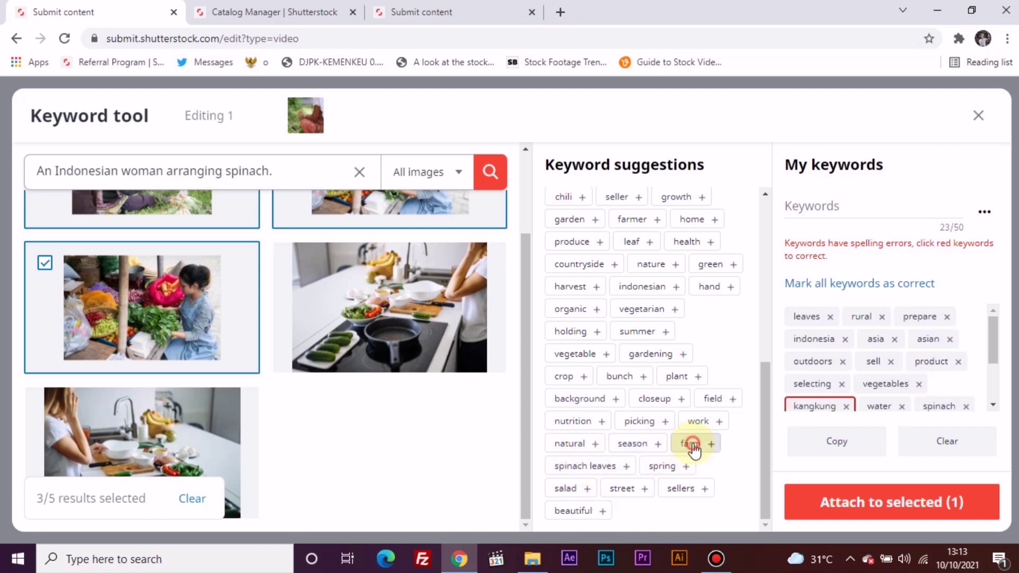
pyautogui.click(691, 444)
pyautogui.click(711, 432)
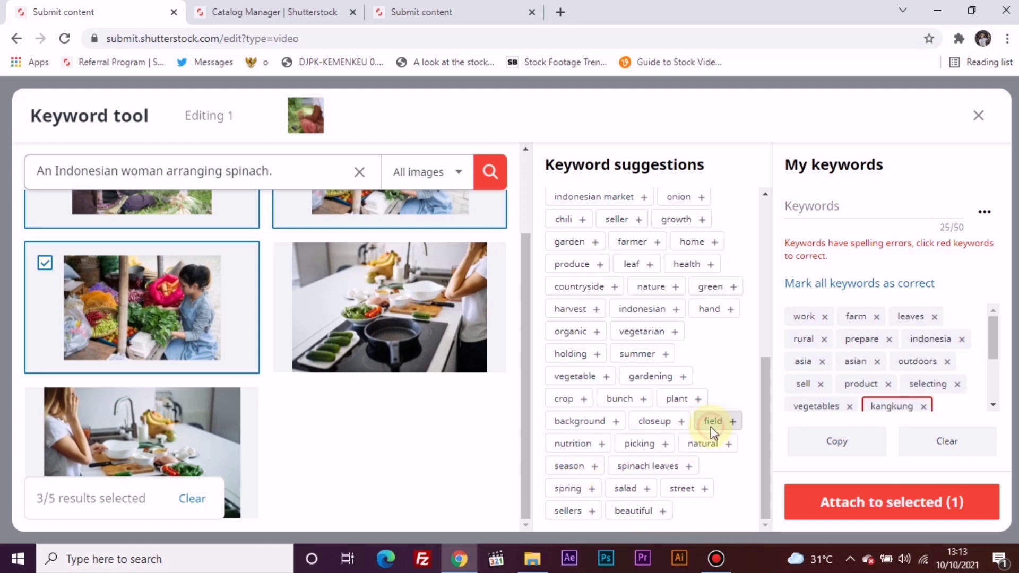
pyautogui.click(714, 424)
pyautogui.click(658, 445)
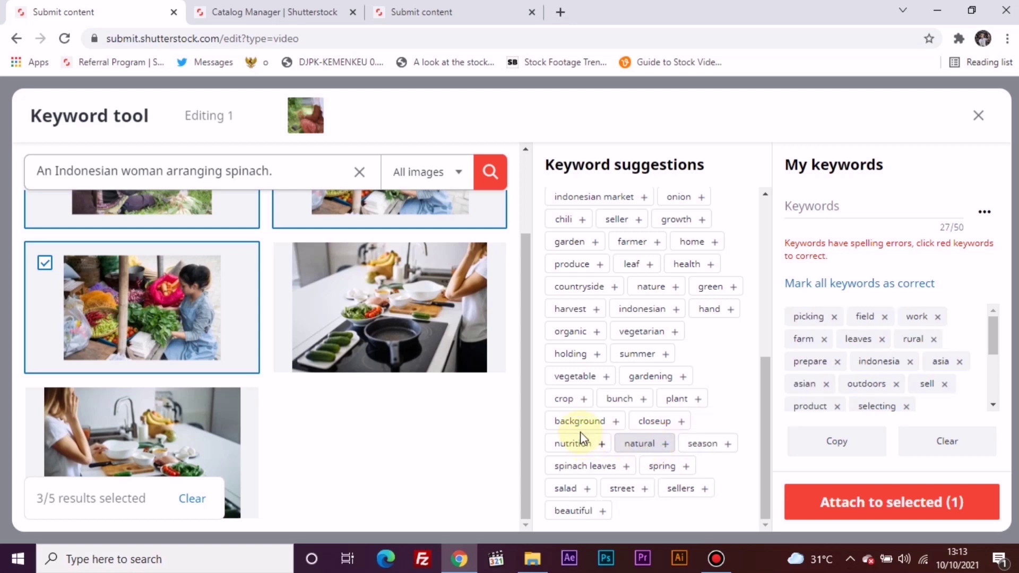
# - Add the suggested keywords crop, gardening, vegetable, holding, indonesian and hand
pyautogui.click(578, 399)
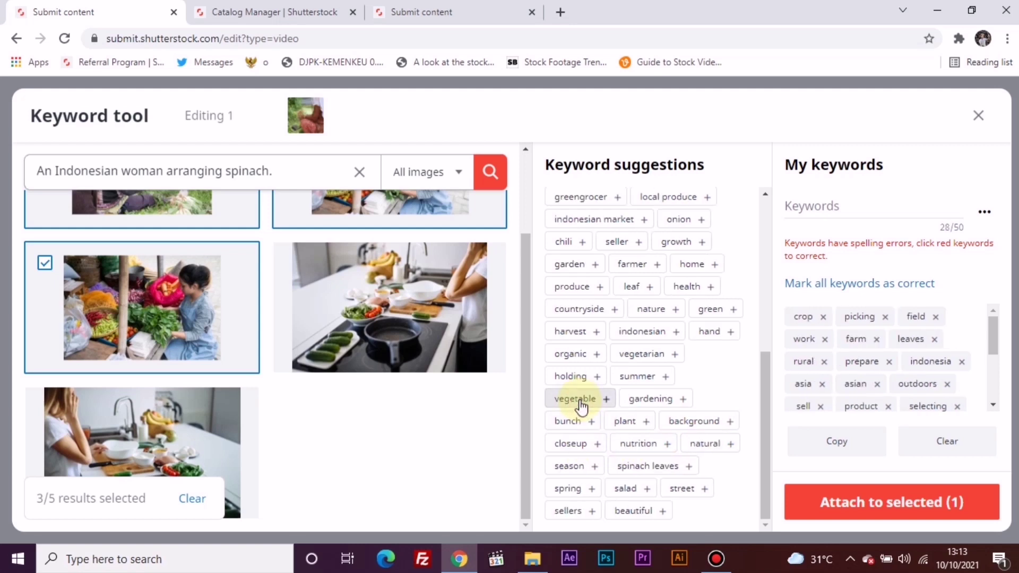
pyautogui.click(655, 404)
pyautogui.click(571, 399)
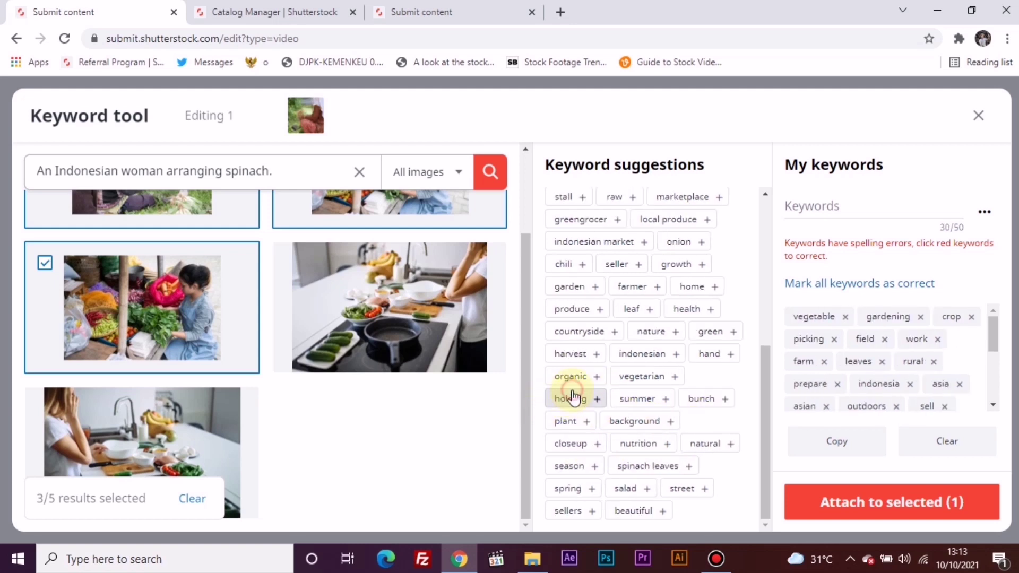
pyautogui.click(571, 398)
pyautogui.click(631, 360)
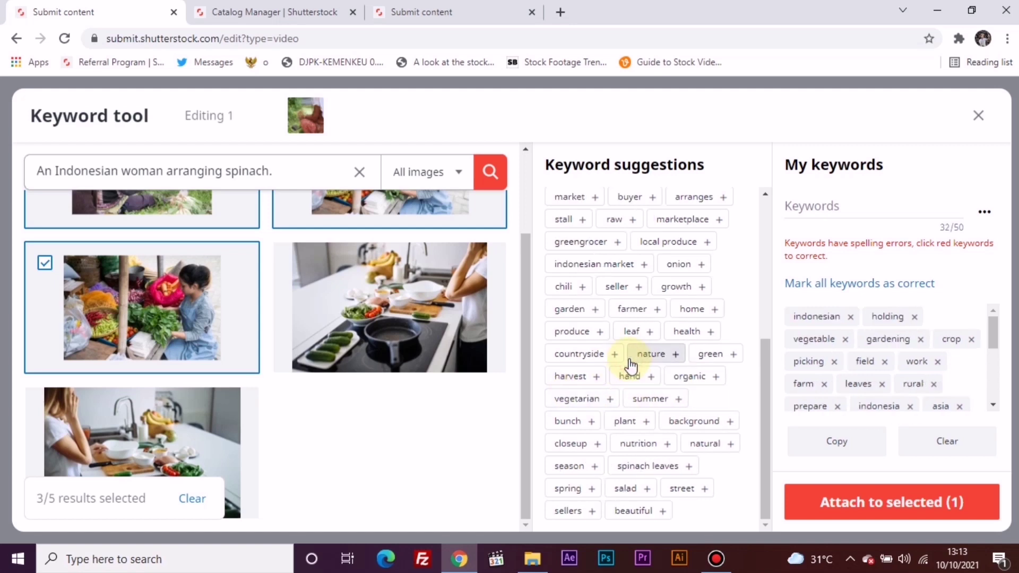
pyautogui.click(636, 383)
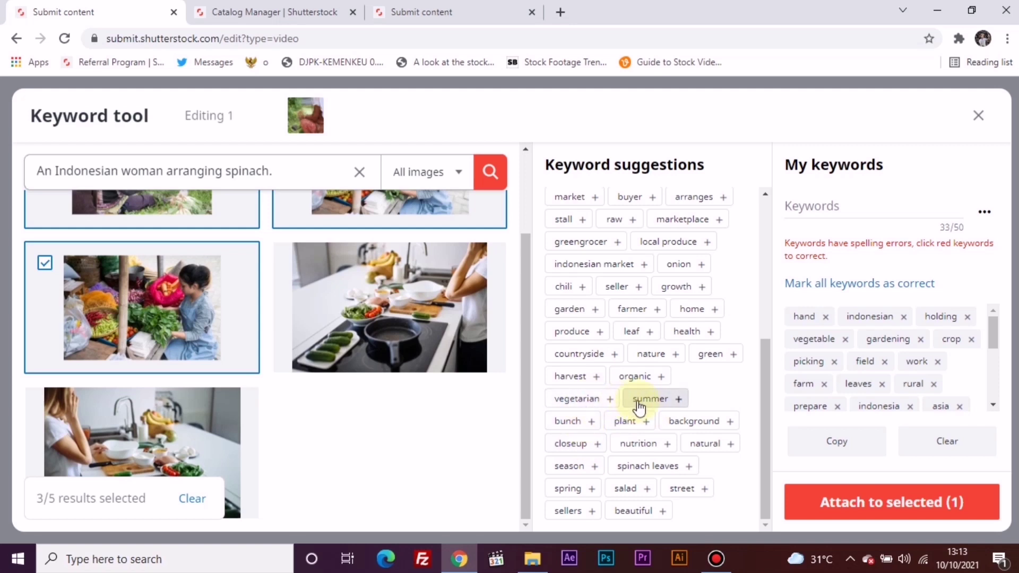
# - Add the suggested keywords organic, green, nature, farmer and garden
pyautogui.click(640, 383)
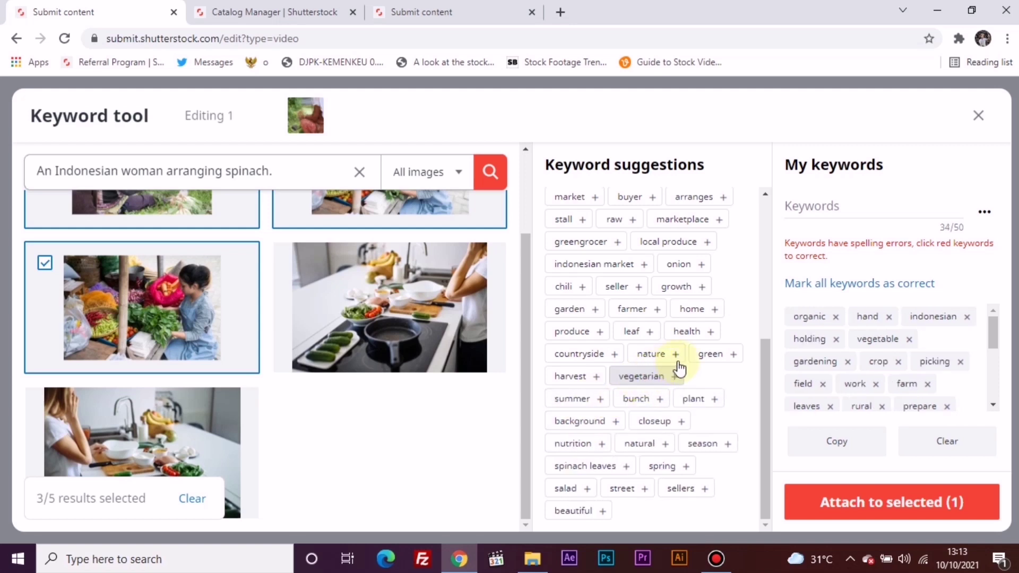
pyautogui.click(709, 353)
pyautogui.click(675, 360)
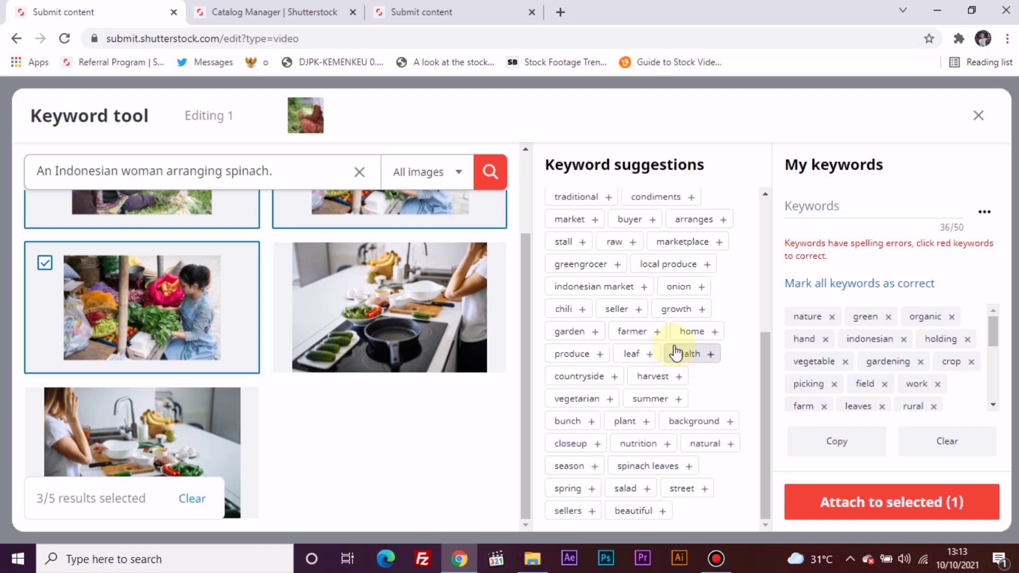
pyautogui.click(637, 339)
pyautogui.click(585, 332)
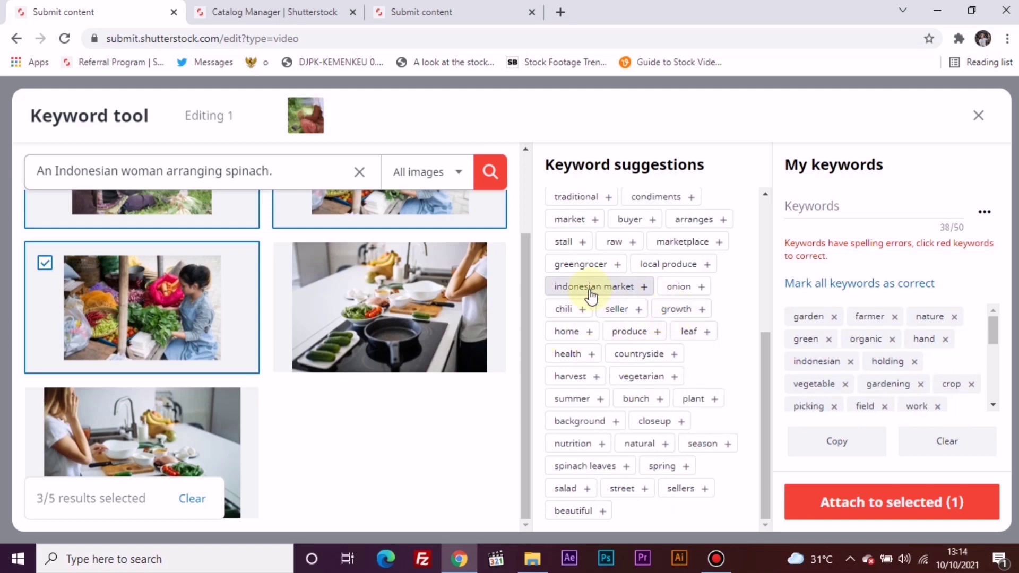
# - Add the suggested keywords local produce, arranges, traditional, person and traditional seller
pyautogui.click(664, 276)
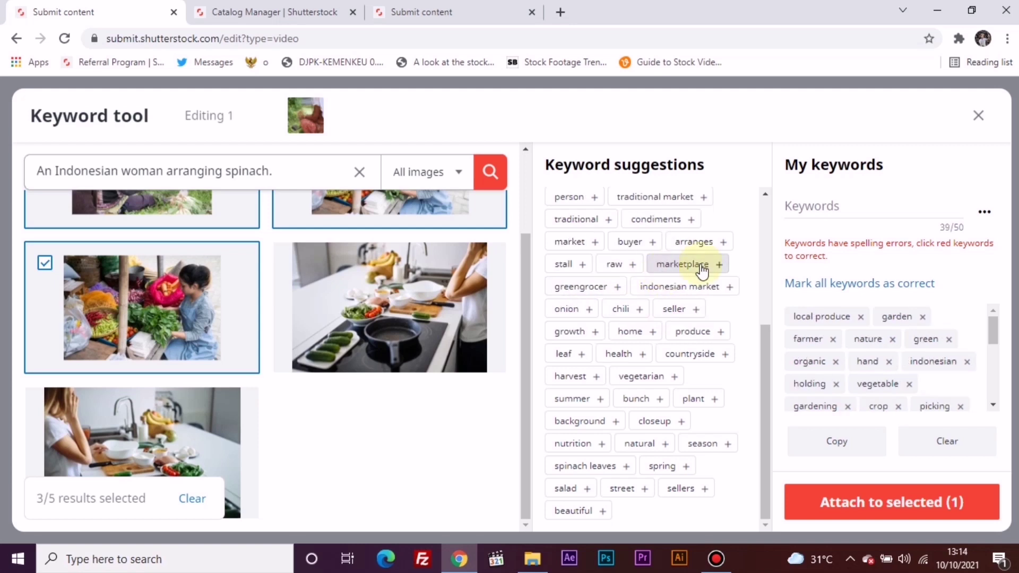
pyautogui.click(671, 244)
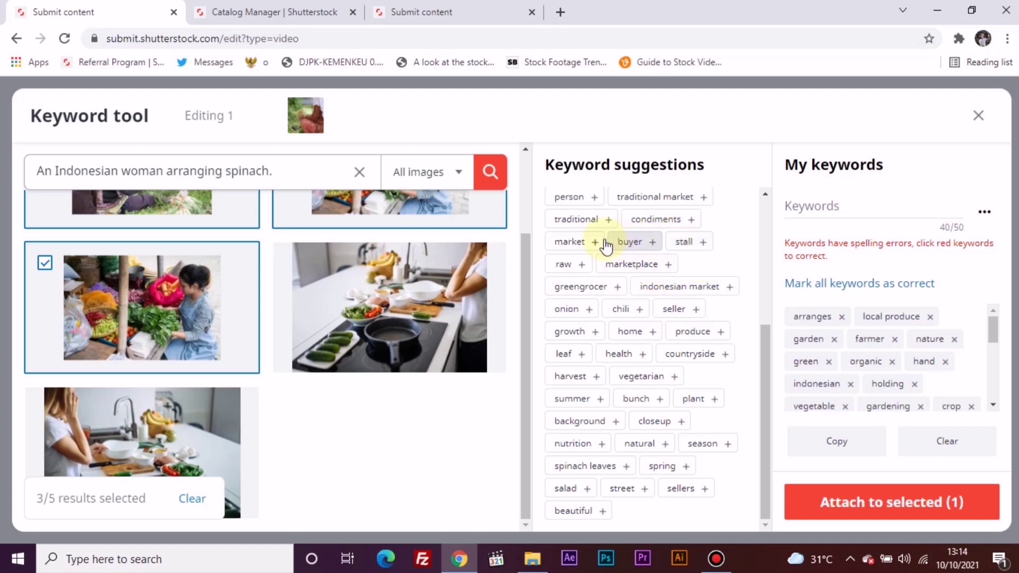
pyautogui.click(580, 227)
pyautogui.click(573, 198)
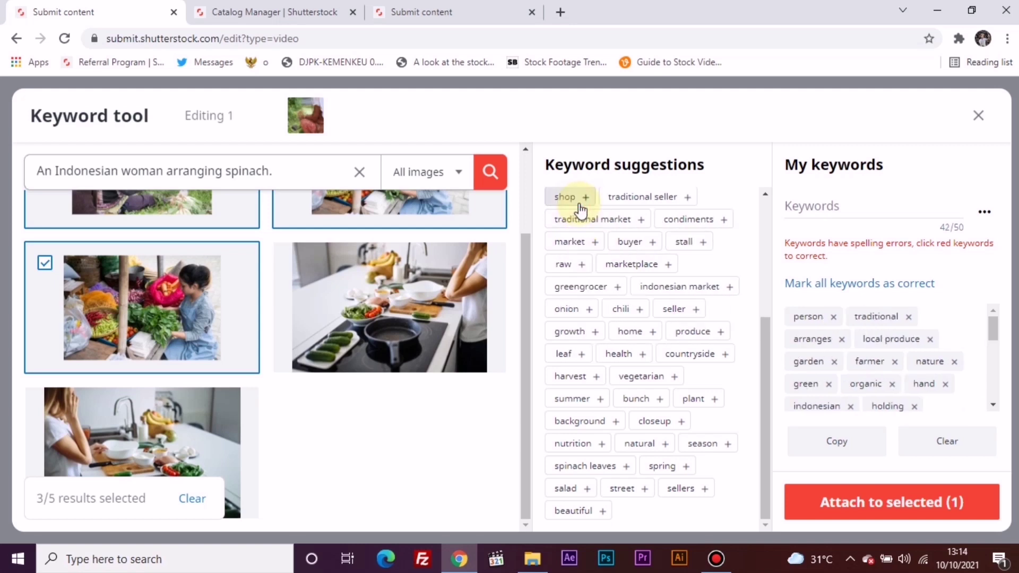
pyautogui.scroll(1, 619, 492)
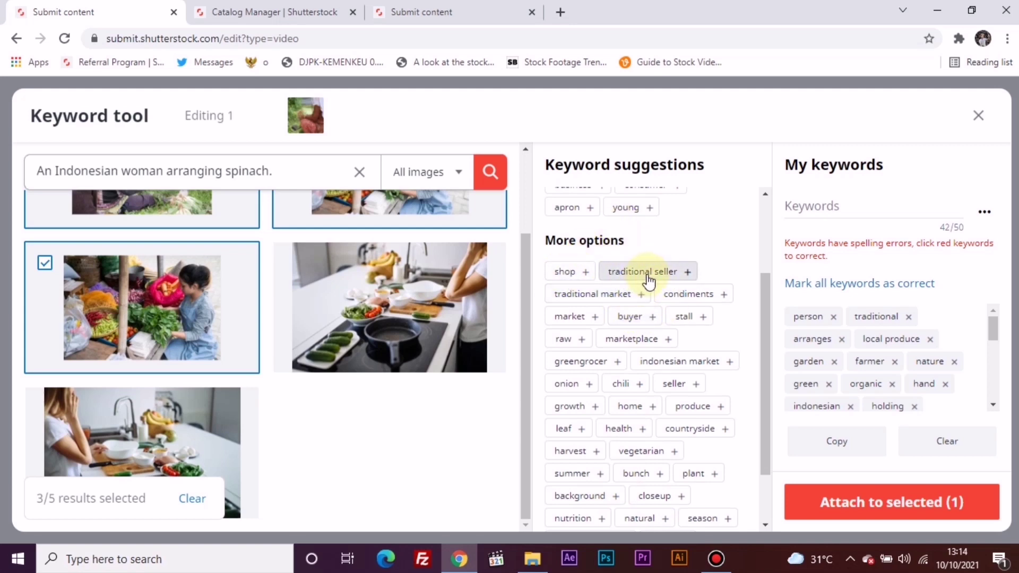
pyautogui.click(648, 276)
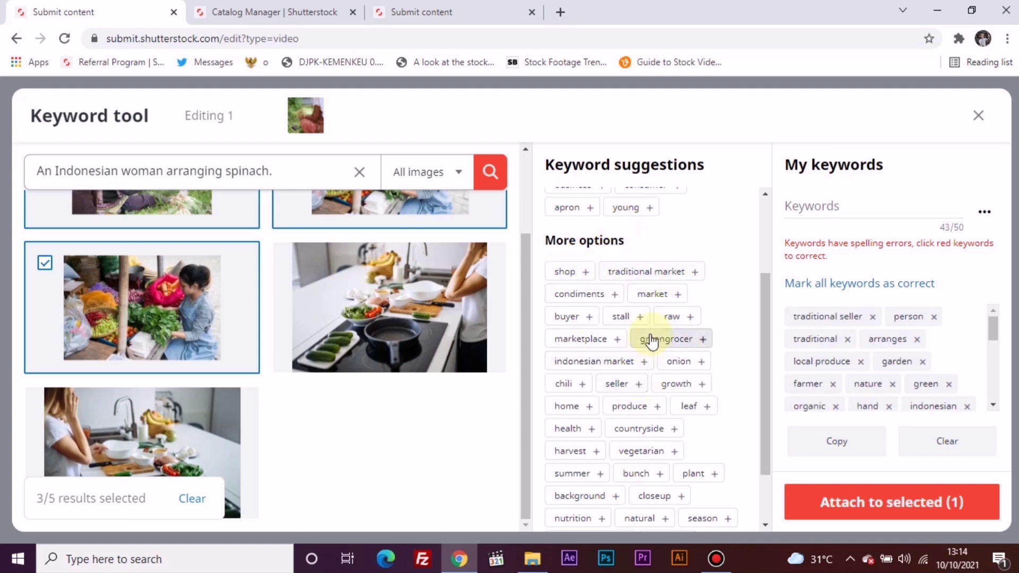
# - Fill the remaining keyword slots with the suggestions raw, leaf, produce, plant, natural, salad and bunch
pyautogui.click(675, 317)
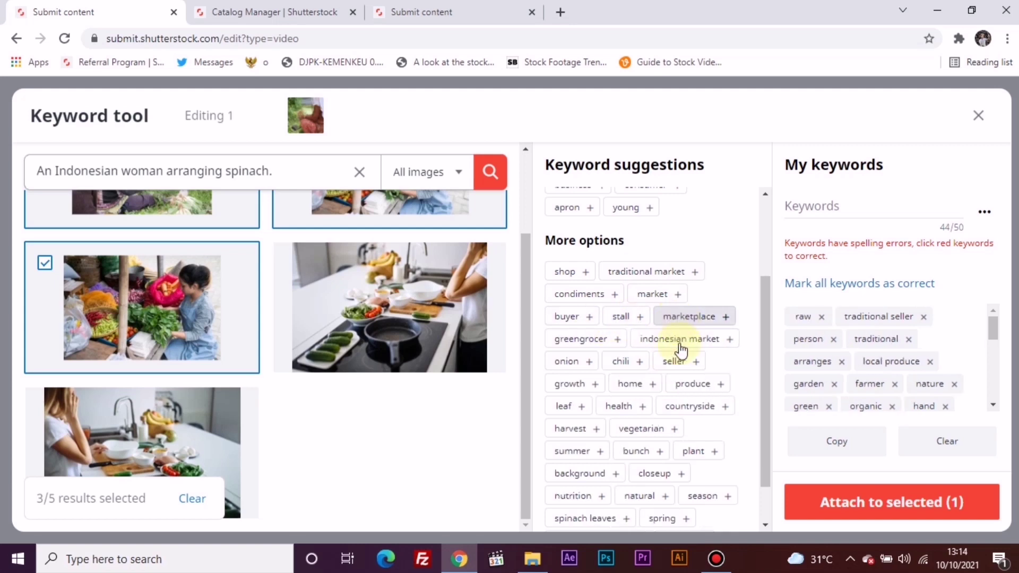
pyautogui.click(576, 418)
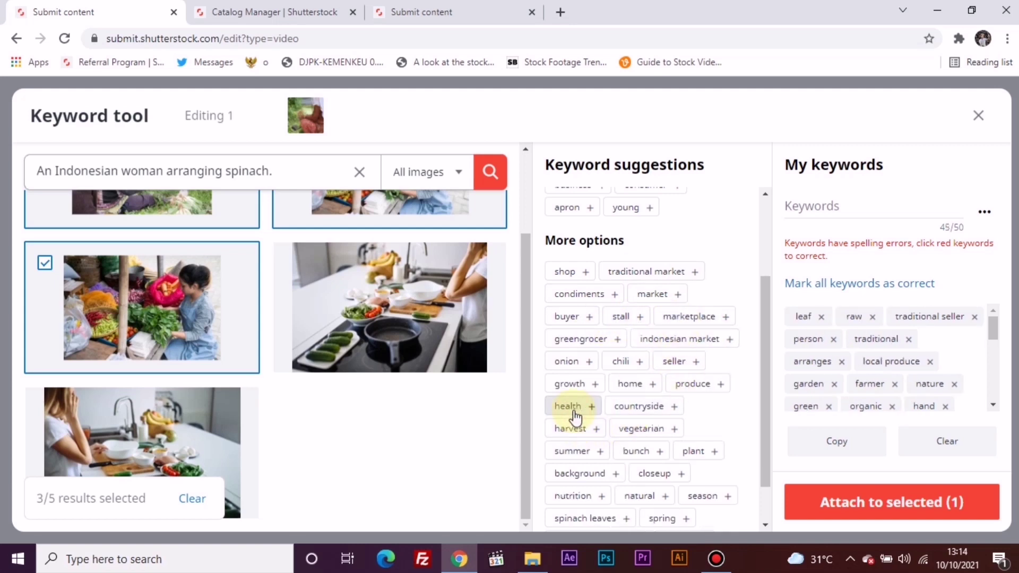
pyautogui.click(693, 384)
pyautogui.scroll(-1, 692, 392)
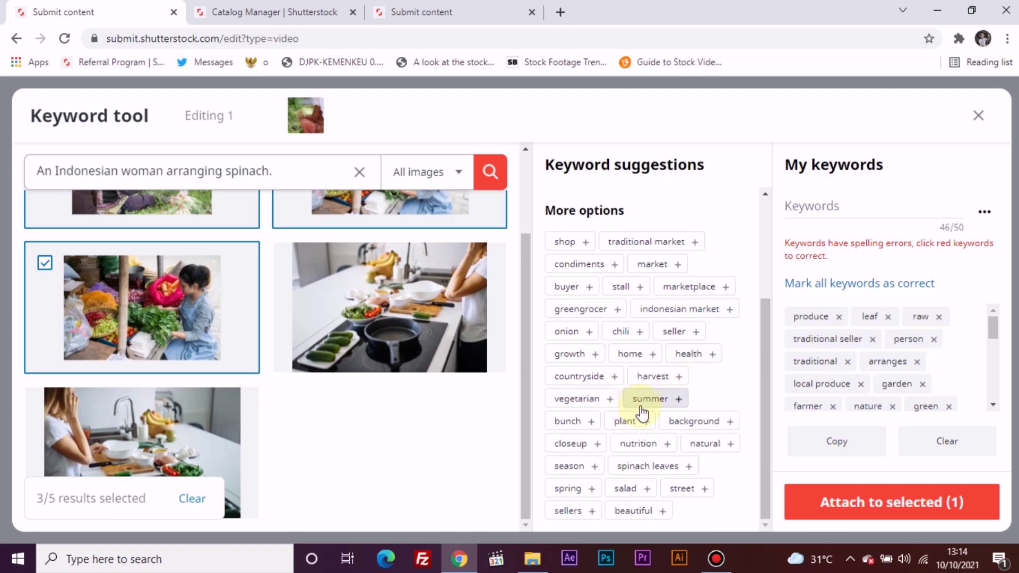
pyautogui.click(630, 429)
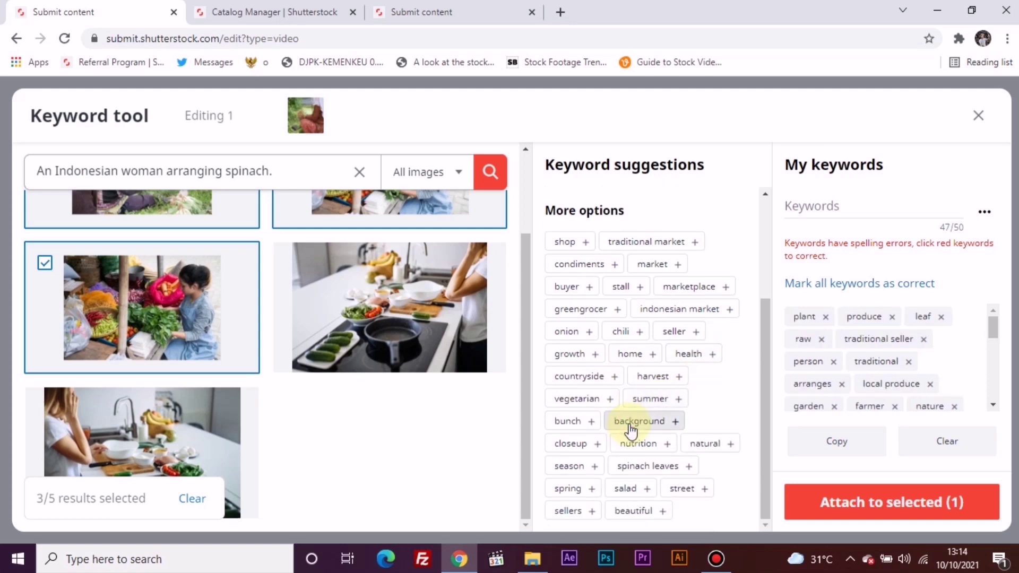
pyautogui.click(704, 445)
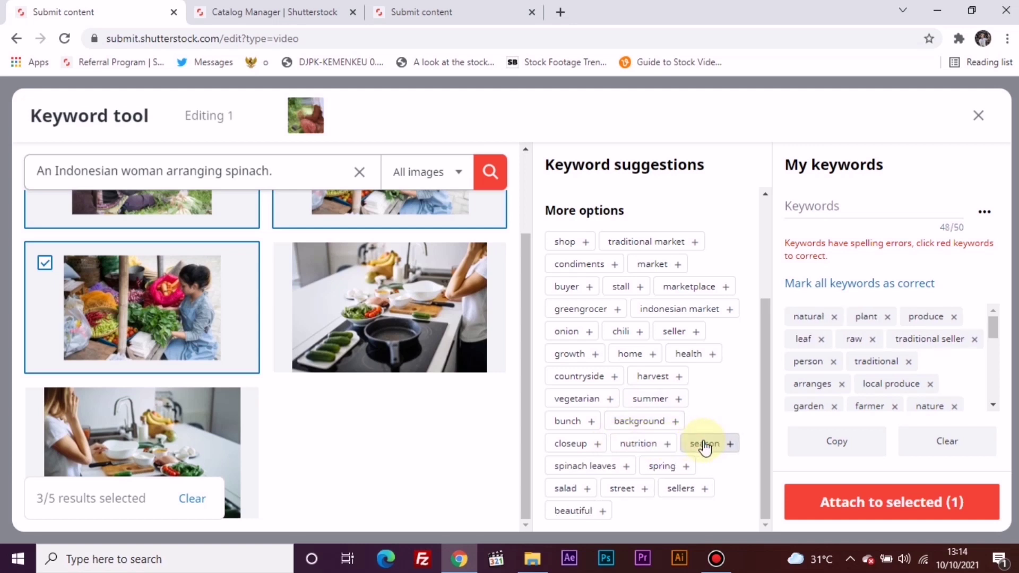
pyautogui.click(585, 493)
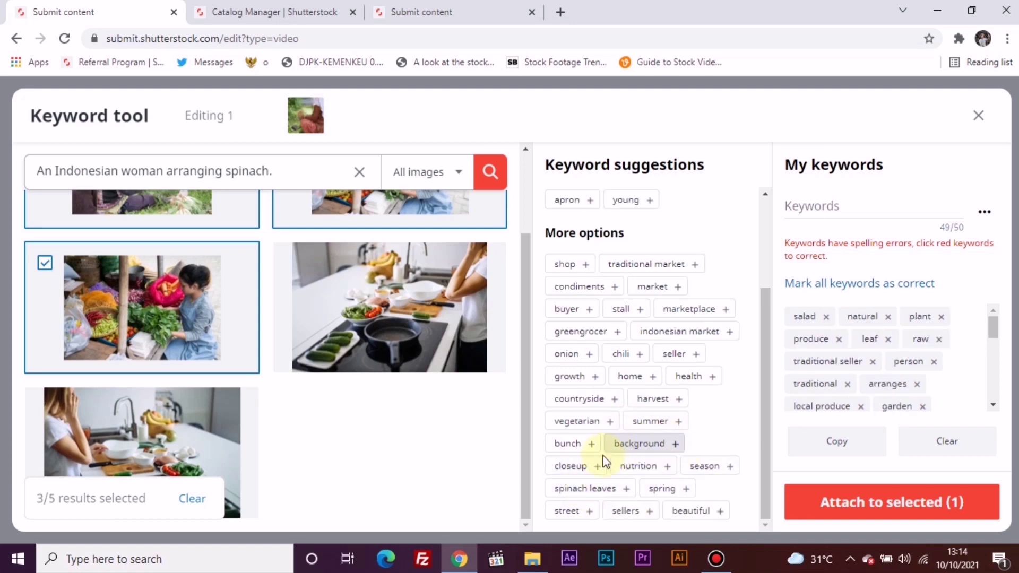
pyautogui.click(577, 447)
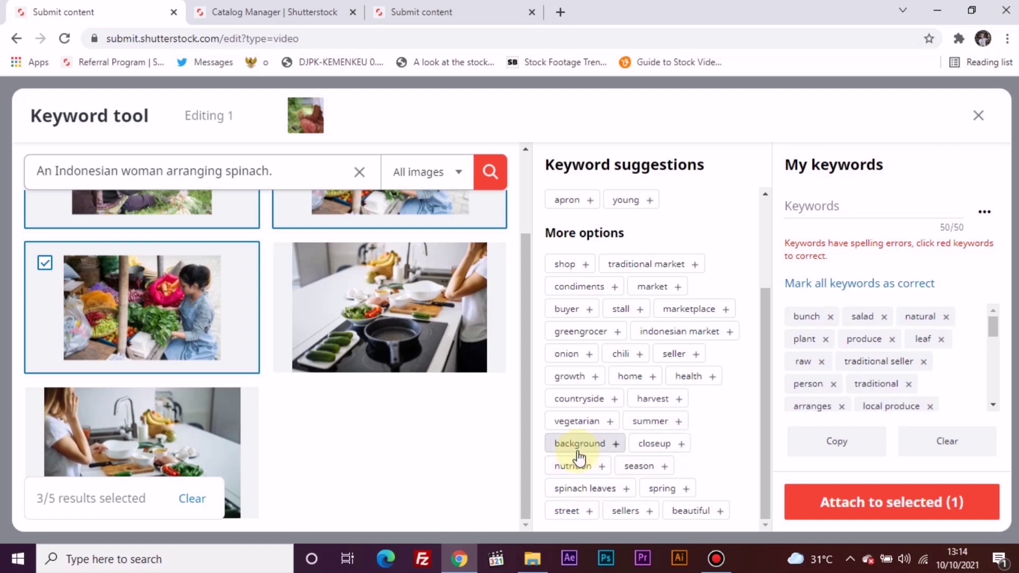
# - Try adding the suggested keyword countryside, remove it again, and attach the keyword list to the selected clip
pyautogui.click(579, 399)
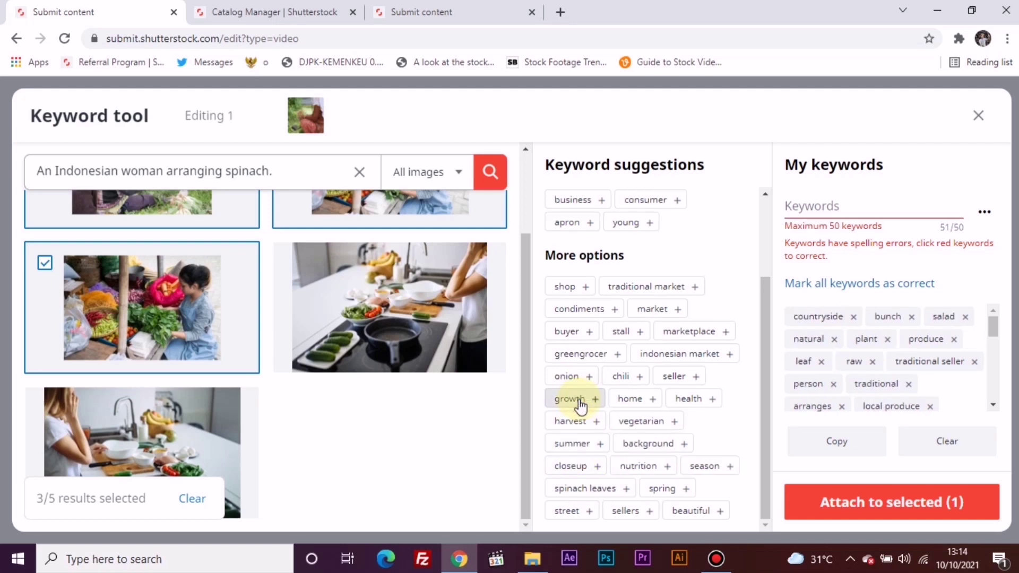
pyautogui.click(853, 318)
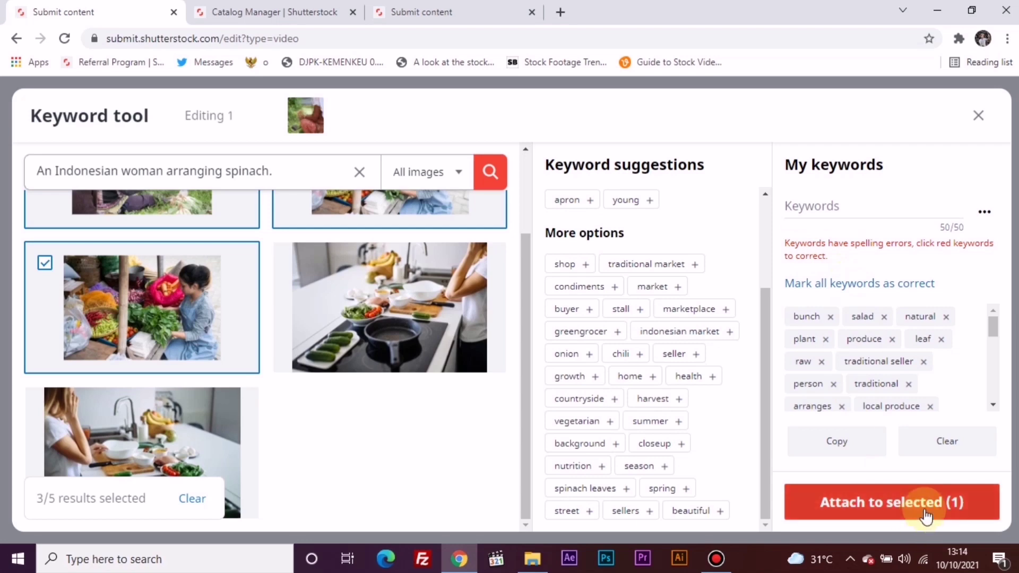
pyautogui.click(926, 515)
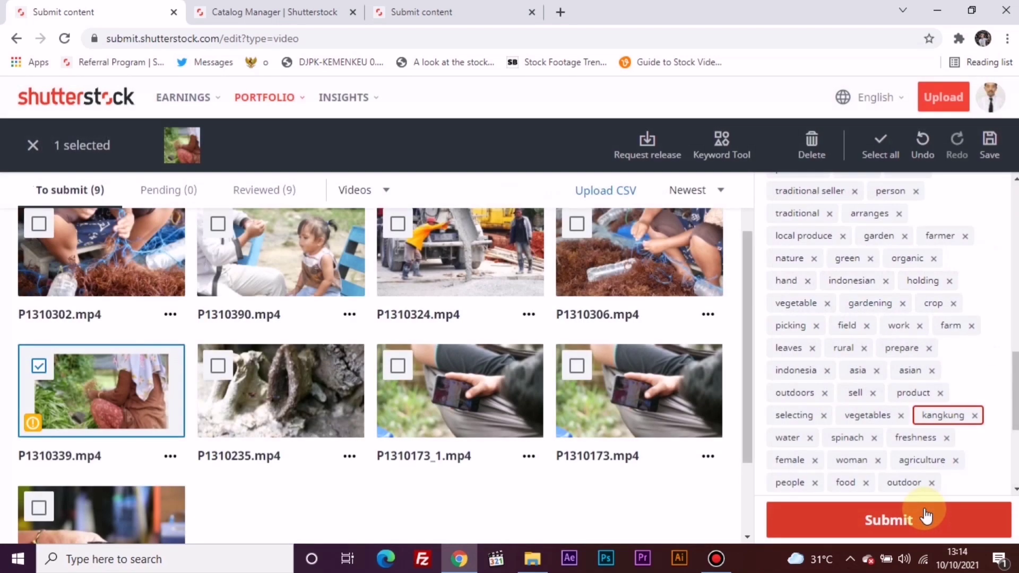
# - Mark all keywords of P1310339.mp4 as correct and submit the clip for review
pyautogui.scroll(5, 925, 423)
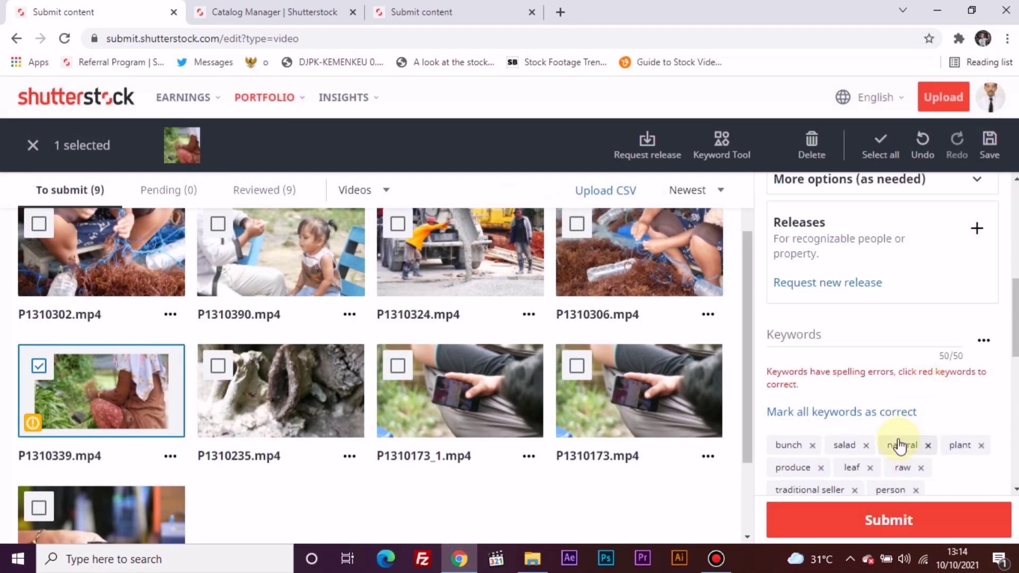
pyautogui.click(890, 412)
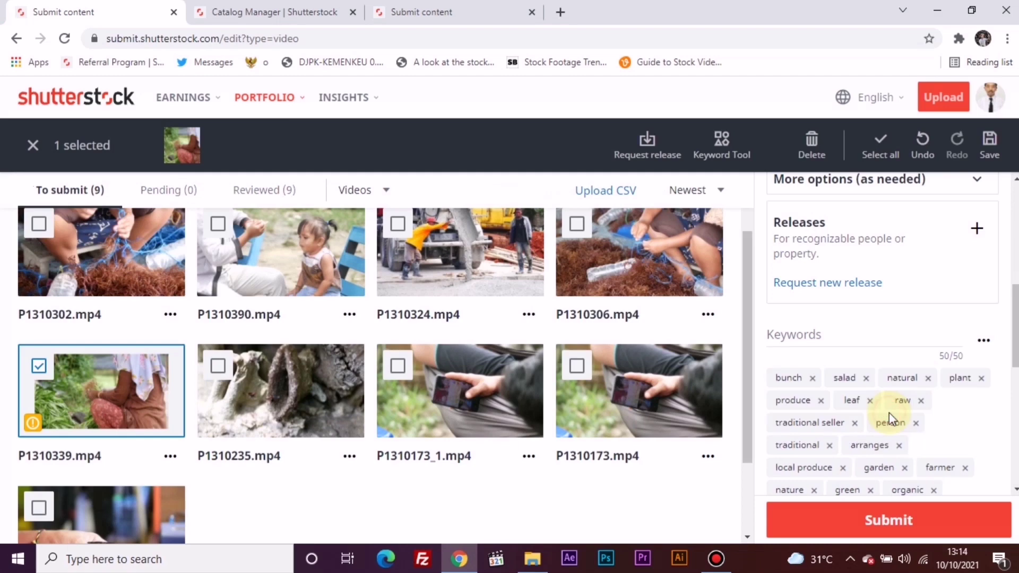
pyautogui.click(876, 528)
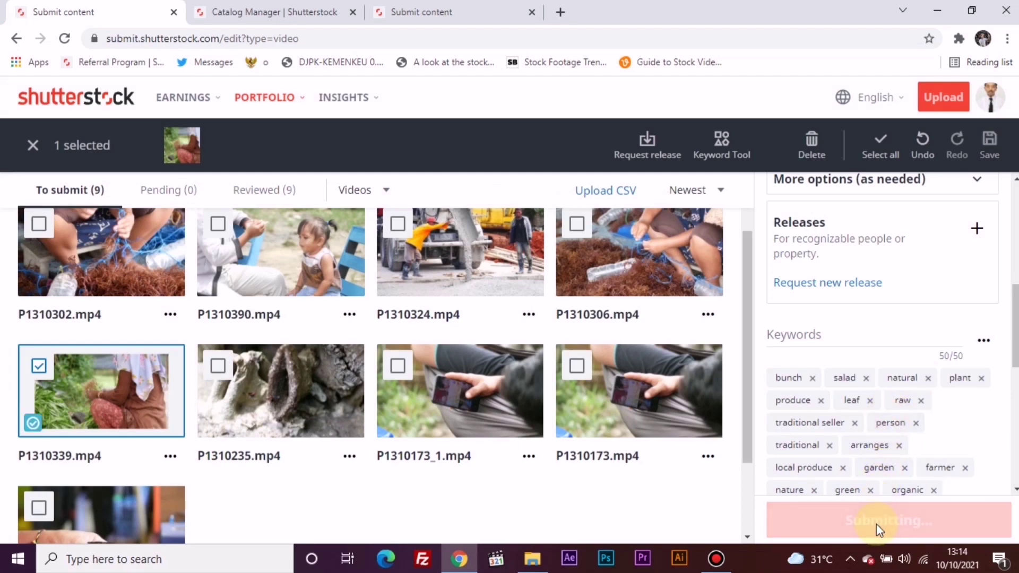
# - Play the preview of the catalog clip z31.mp4 in full screen
pyautogui.hotkey('ctrl', 'Tab')
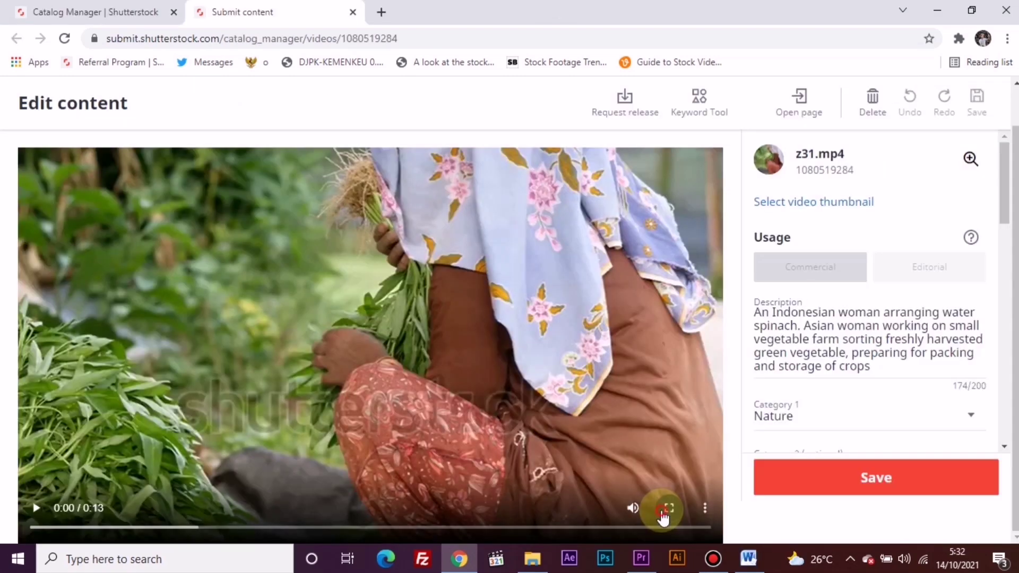
pyautogui.click(666, 508)
pyautogui.click(21, 541)
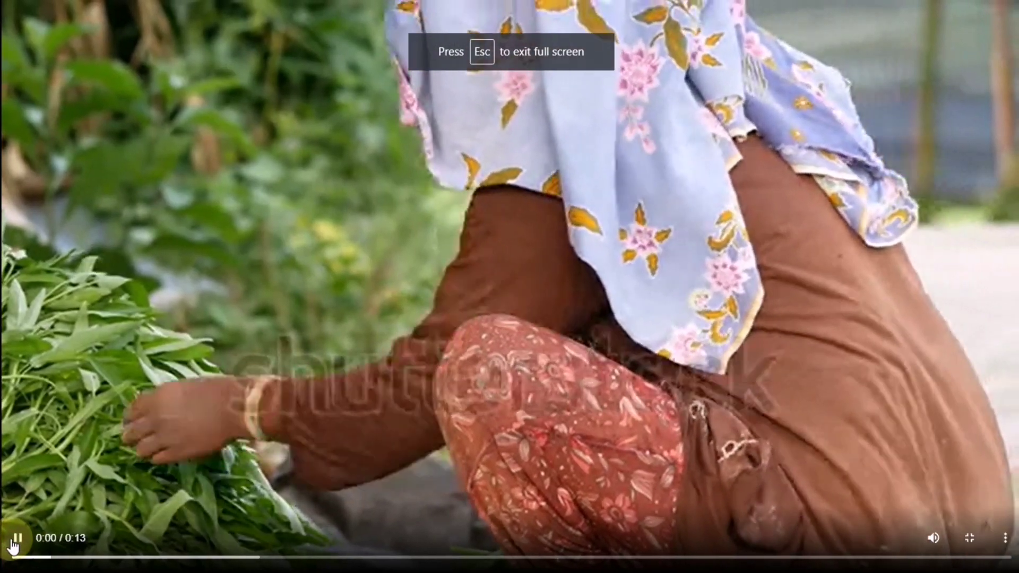